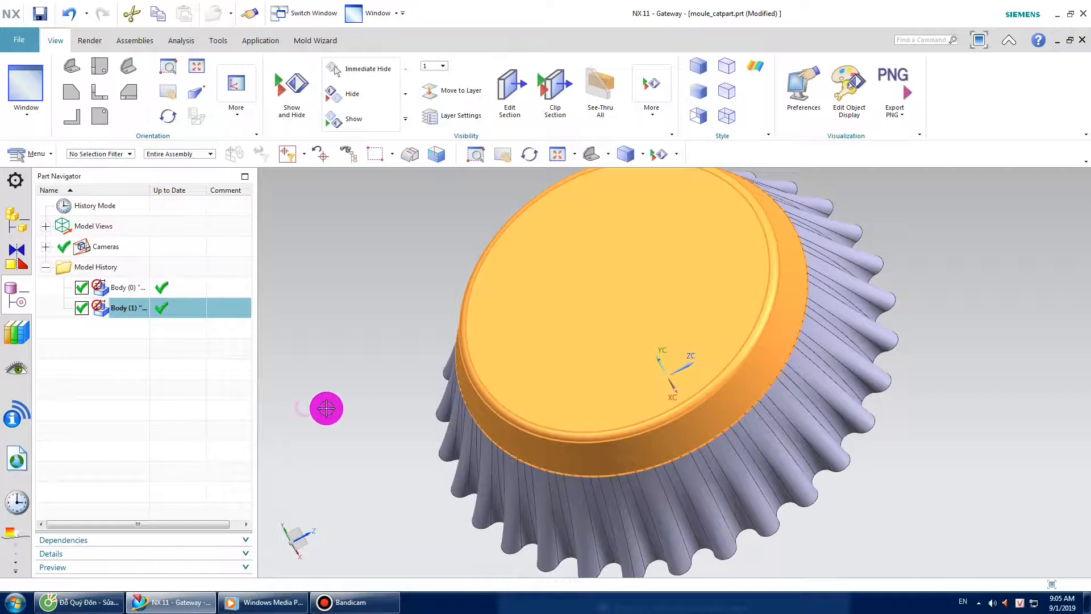
Step: Initialize the mold project for the moule_catpart body with NYLON material and accept the part names
{"action": "scroll", "coordinate": [505, 394], "scroll_direction": "up", "scroll_amount": 5}
{"action": "scroll", "coordinate": [506, 394], "scroll_direction": "down", "scroll_amount": 3}
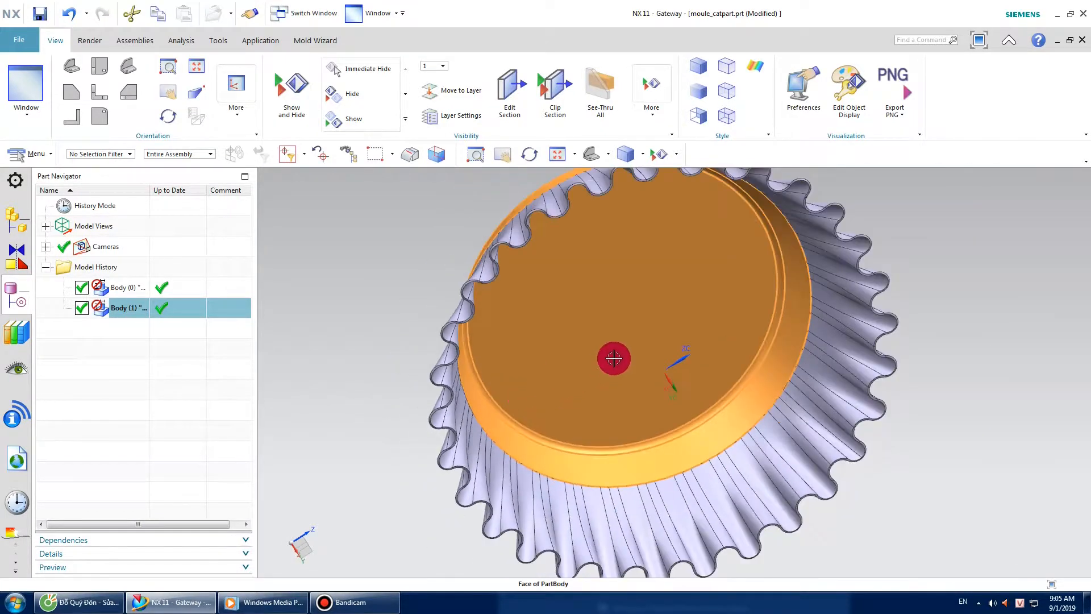
{"action": "scroll", "coordinate": [568, 373], "scroll_direction": "down", "scroll_amount": 2}
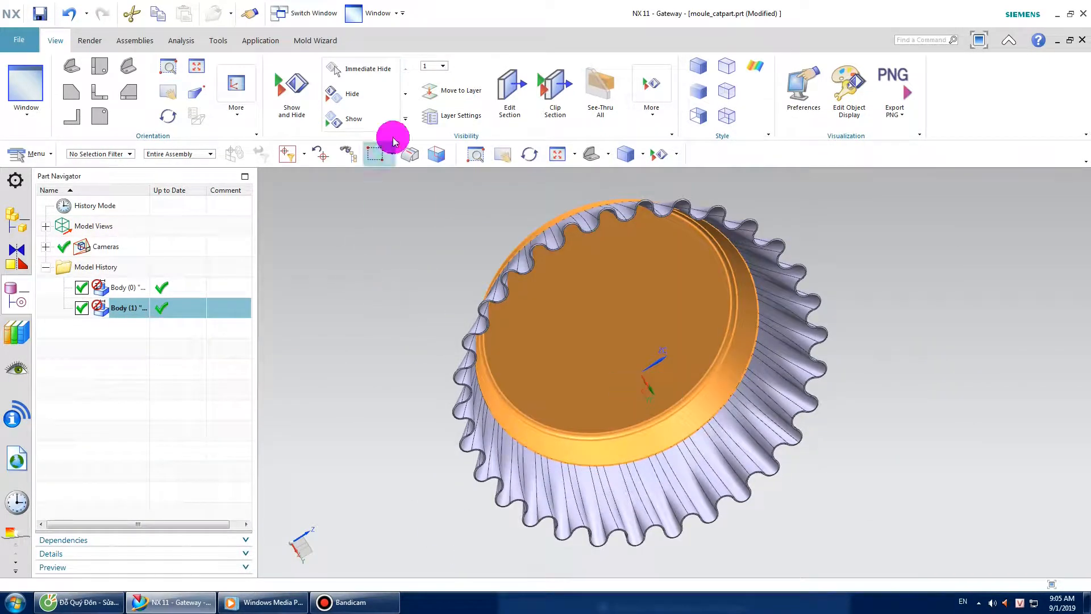
{"action": "left_click", "coordinate": [331, 41]}
{"action": "left_click", "coordinate": [23, 93]}
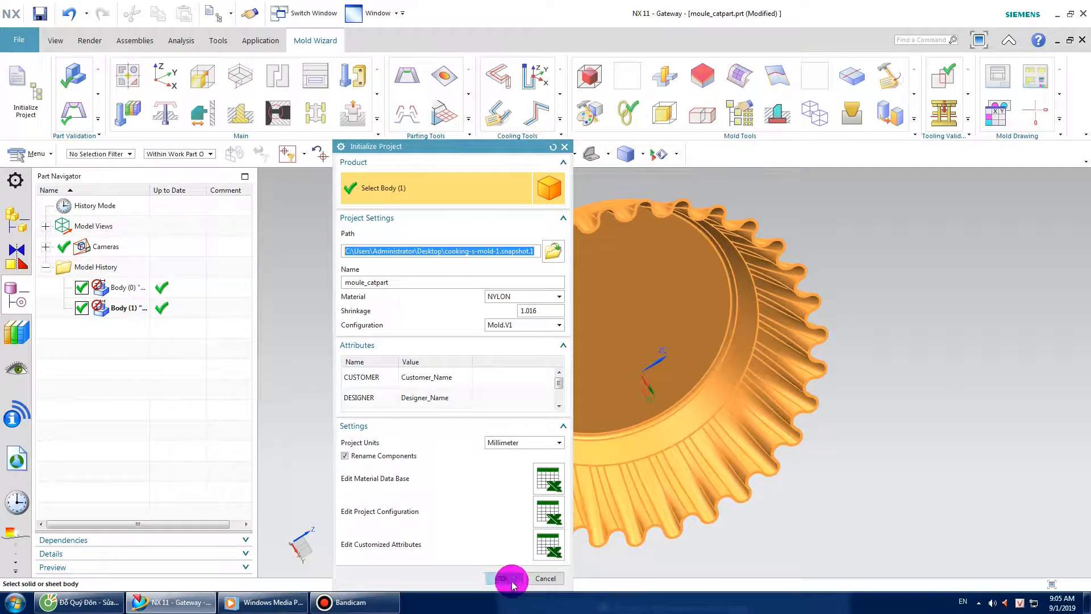
{"action": "left_click", "coordinate": [511, 578]}
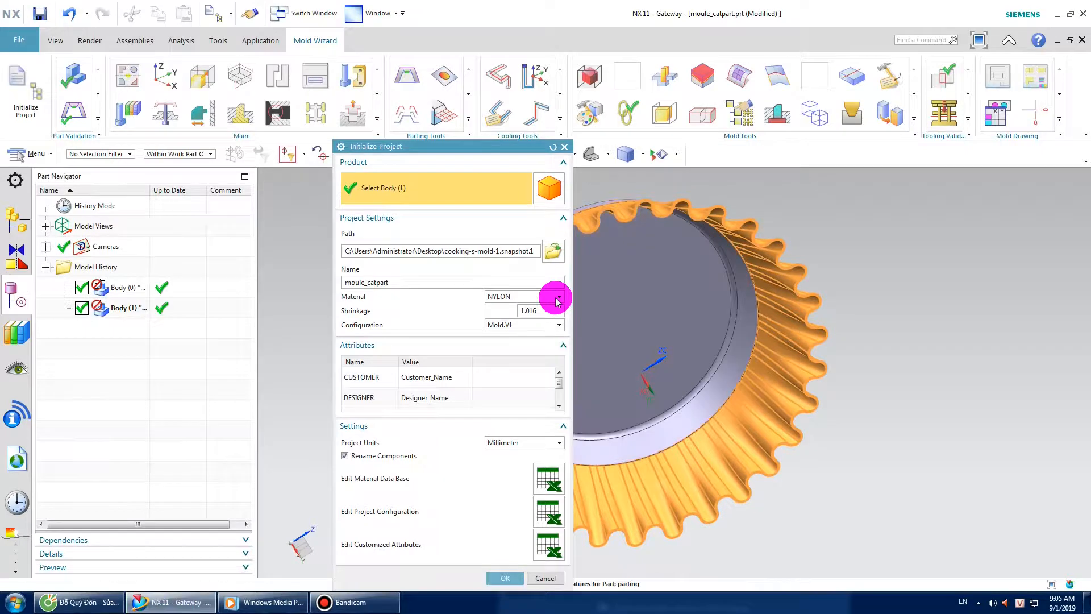
{"action": "left_click", "coordinate": [513, 462]}
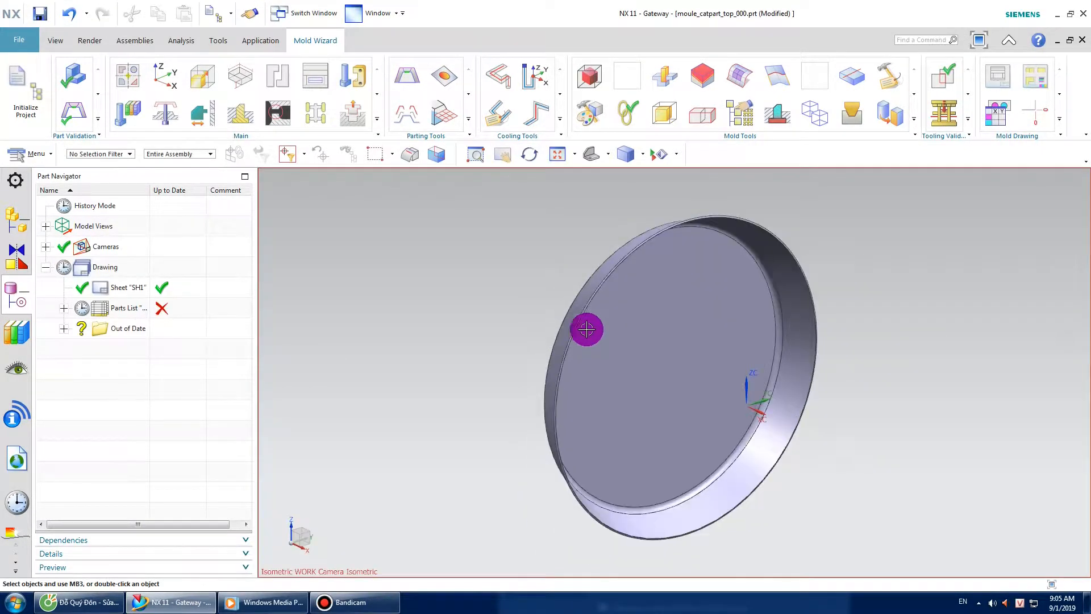
{"action": "middle_click_drag", "start_coordinate": [587, 329], "coordinate": [584, 390]}
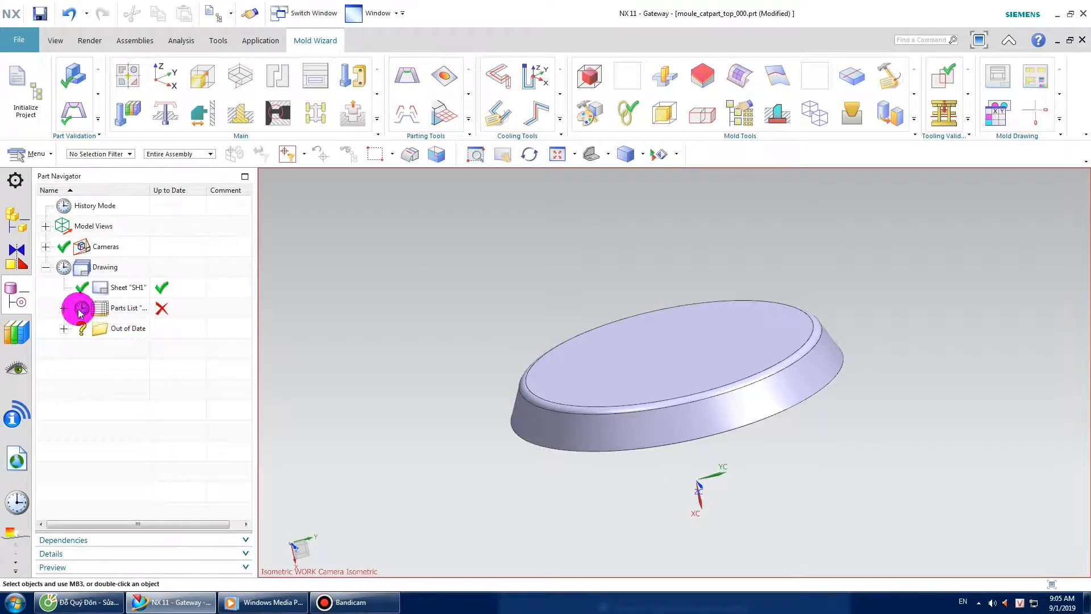
Step: Start another project initialization from moule.CATPart, and close the open mold assembly
{"action": "left_click", "coordinate": [18, 92]}
{"action": "double_click", "coordinate": [402, 216]}
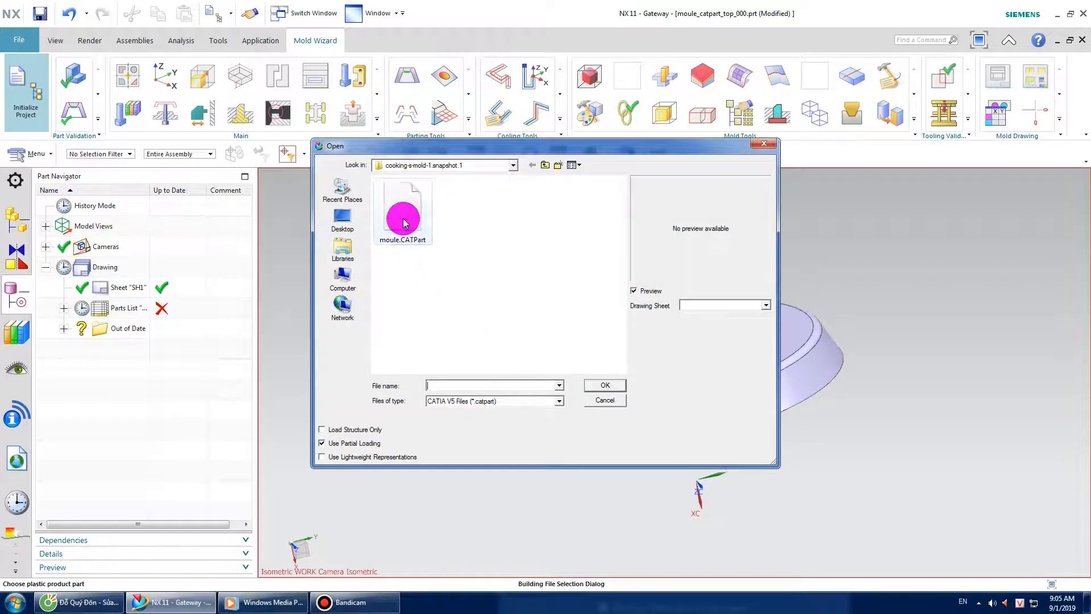
{"action": "left_click", "coordinate": [1083, 40]}
{"action": "left_click", "coordinate": [558, 314]}
{"action": "left_click", "coordinate": [561, 320]}
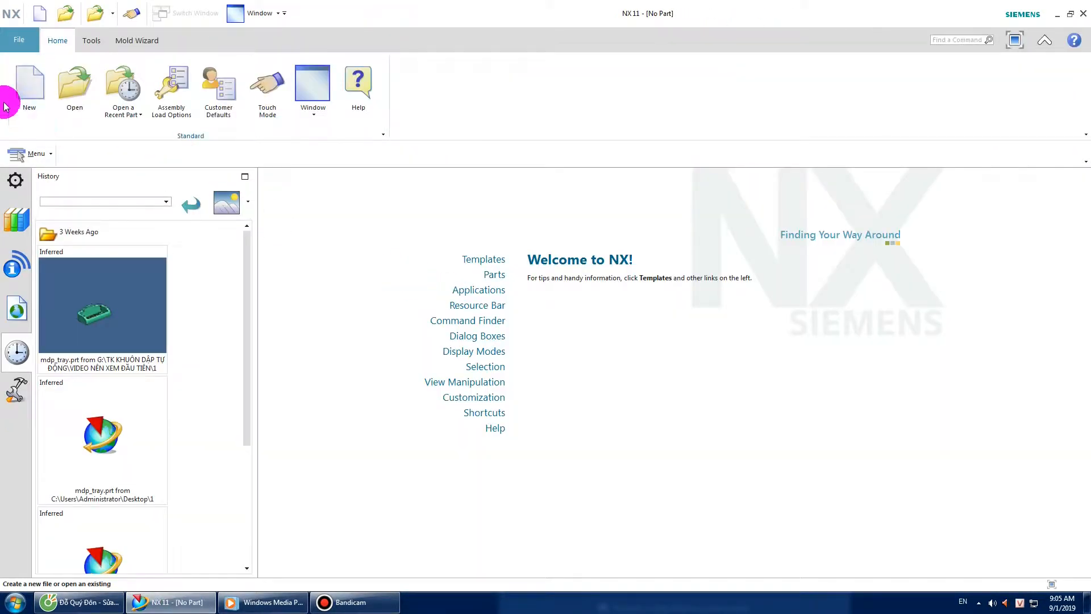
Step: Try to initialize a mold project directly from the moule.CATPart file with no part open
{"action": "left_click", "coordinate": [145, 40]}
{"action": "left_click", "coordinate": [26, 94]}
{"action": "double_click", "coordinate": [401, 219]}
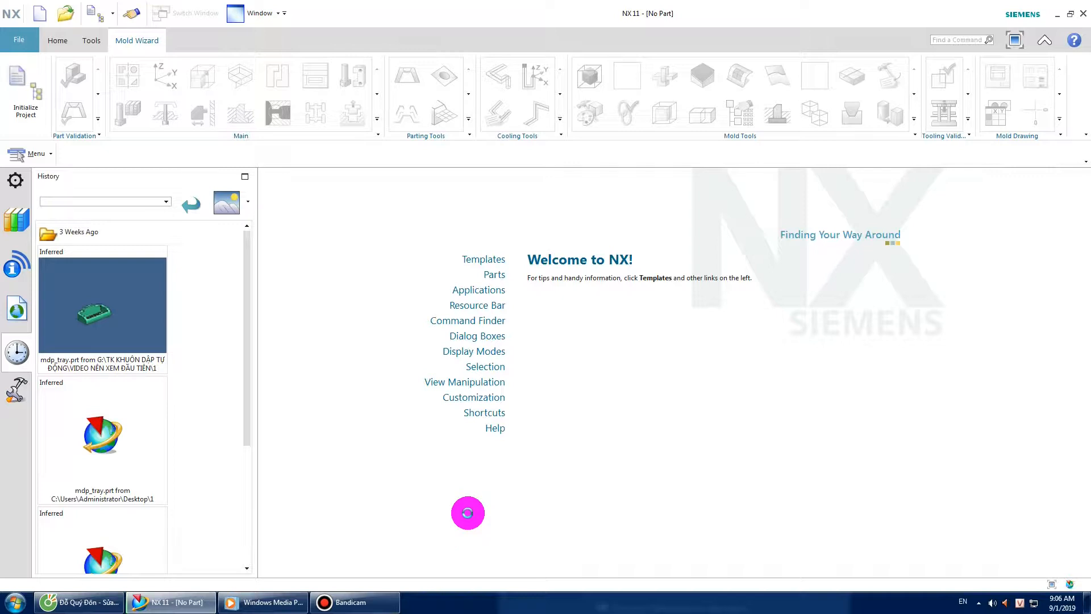
{"action": "mouse_move", "coordinate": [360, 596]}
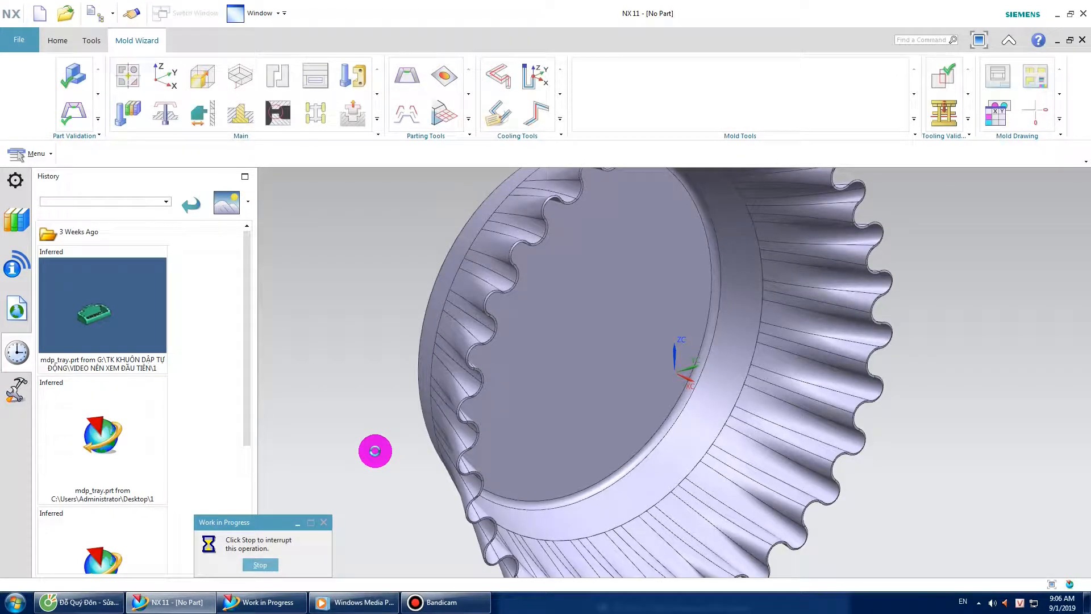
{"action": "left_click", "coordinate": [543, 314]}
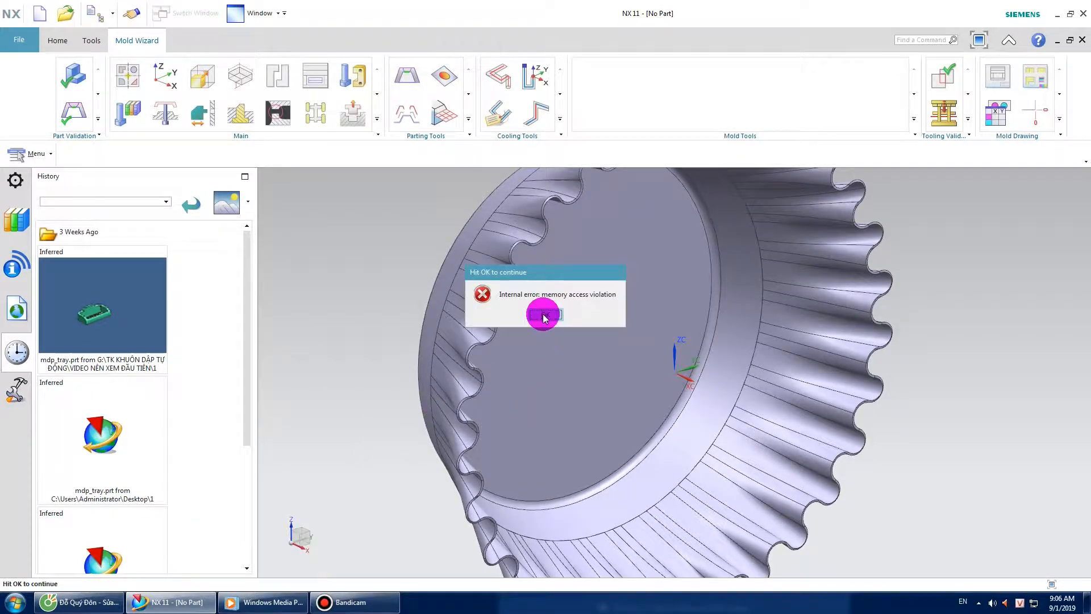
Step: Open moule.CATPart from the cooking-s-mold-1.snapshot.1 folder
{"action": "left_click", "coordinate": [81, 106]}
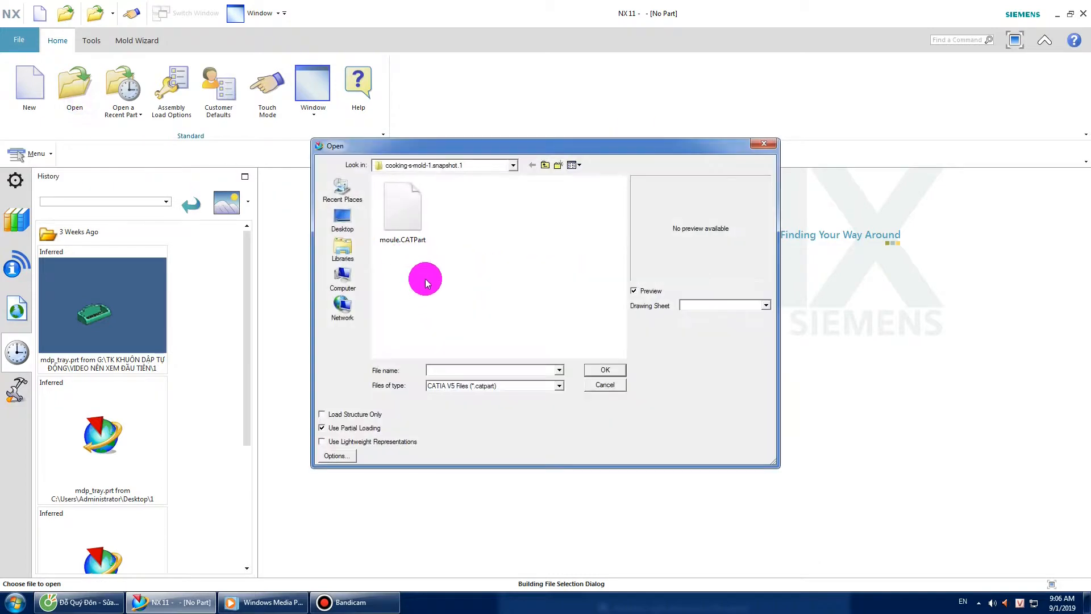
{"action": "double_click", "coordinate": [398, 237]}
{"action": "left_click", "coordinate": [408, 320]}
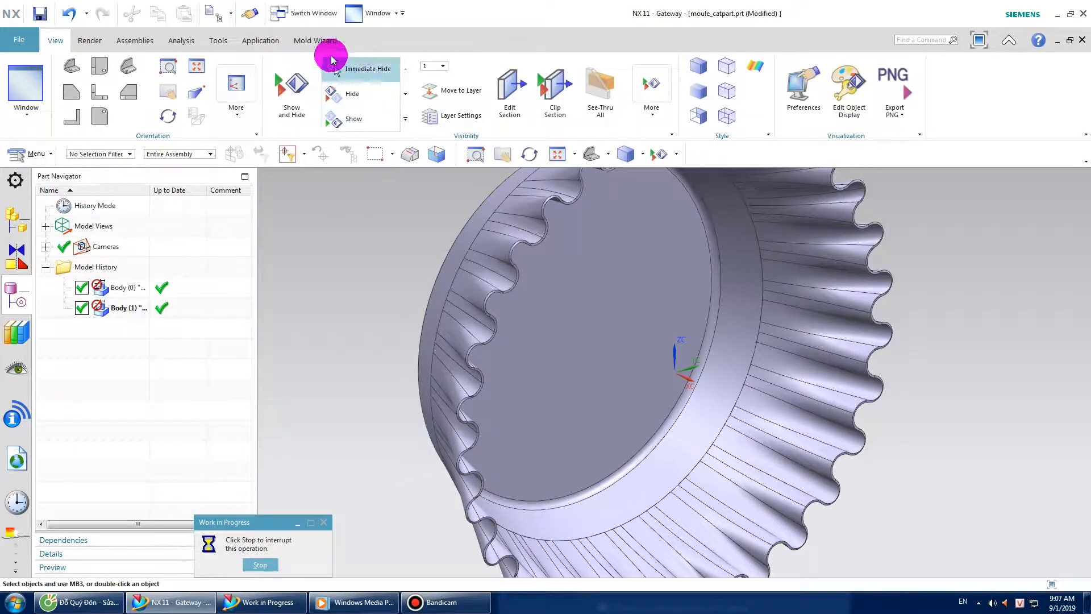
Step: Initialize the mold project with the smooth inner dish body as product, using NYLON material, 1.016 shrinkage and millimeter units
{"action": "left_click", "coordinate": [312, 41]}
{"action": "left_click", "coordinate": [26, 91]}
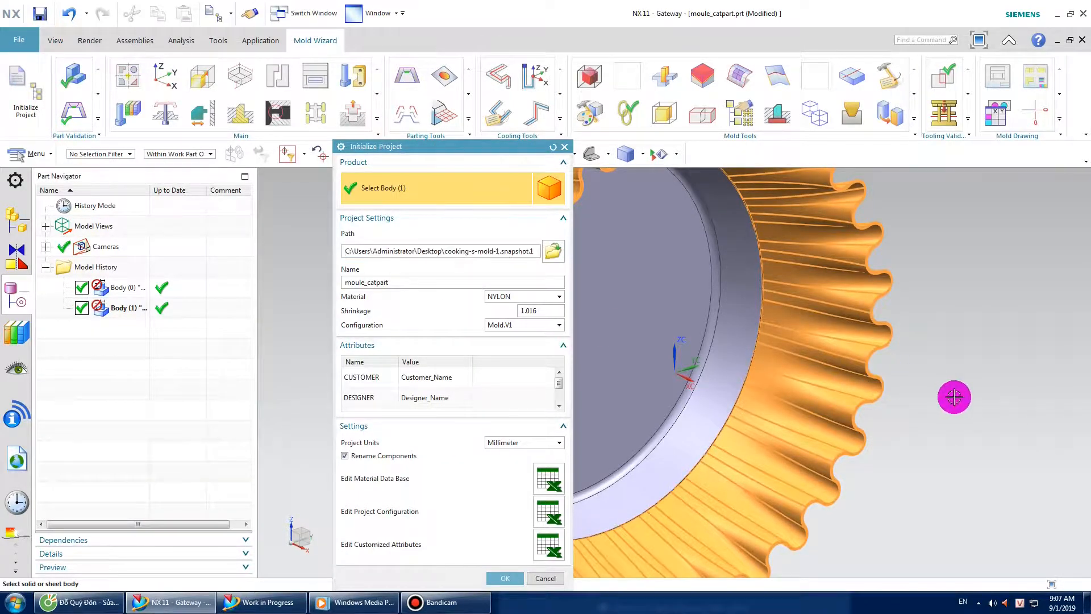
{"action": "left_click", "coordinate": [546, 578]}
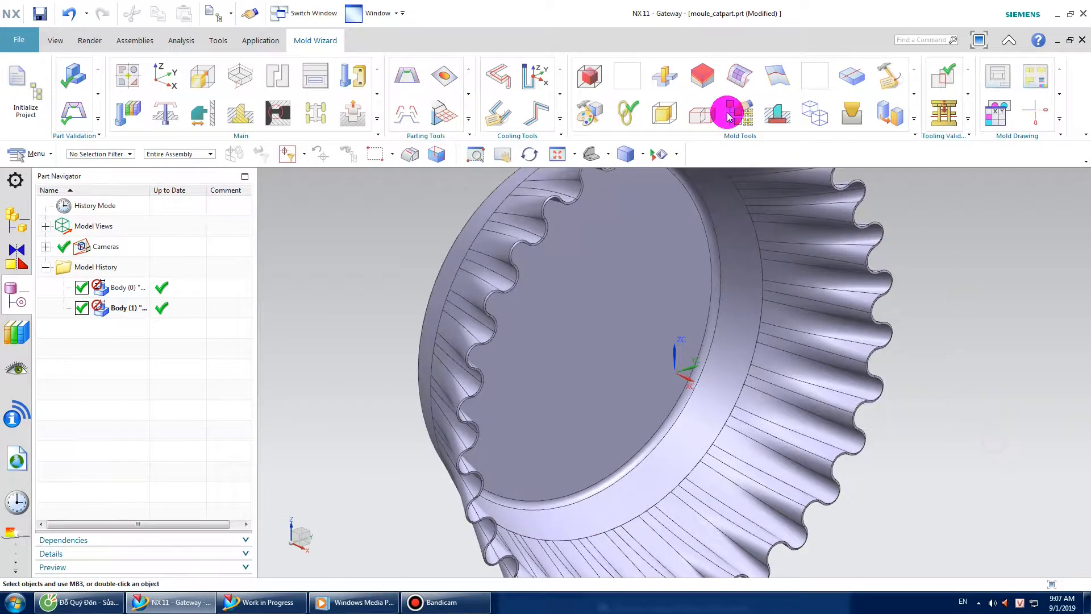
{"action": "left_click", "coordinate": [24, 92]}
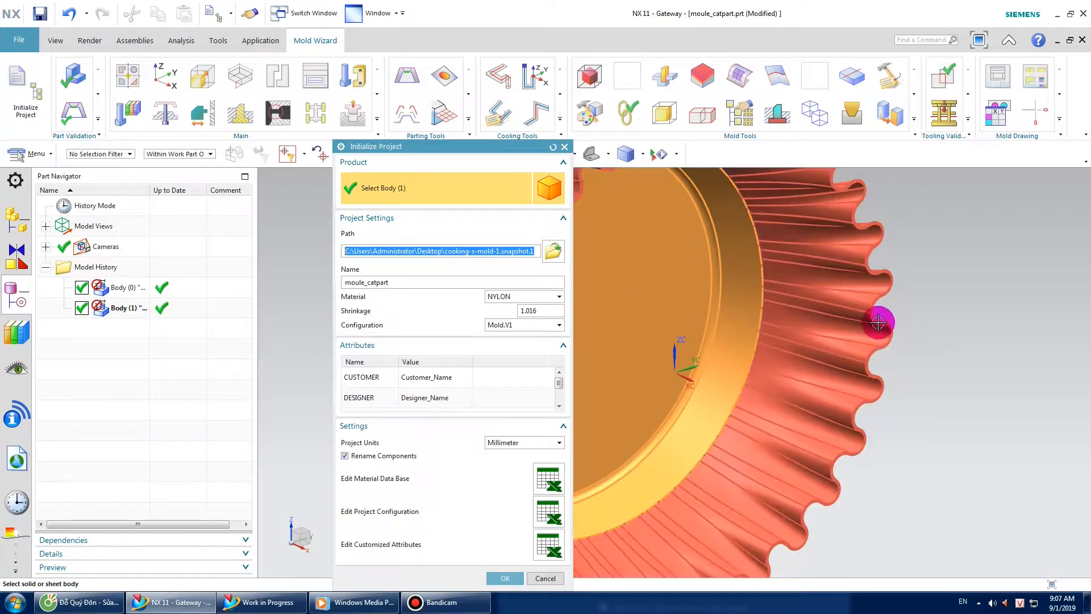
{"action": "left_click", "coordinate": [850, 335]}
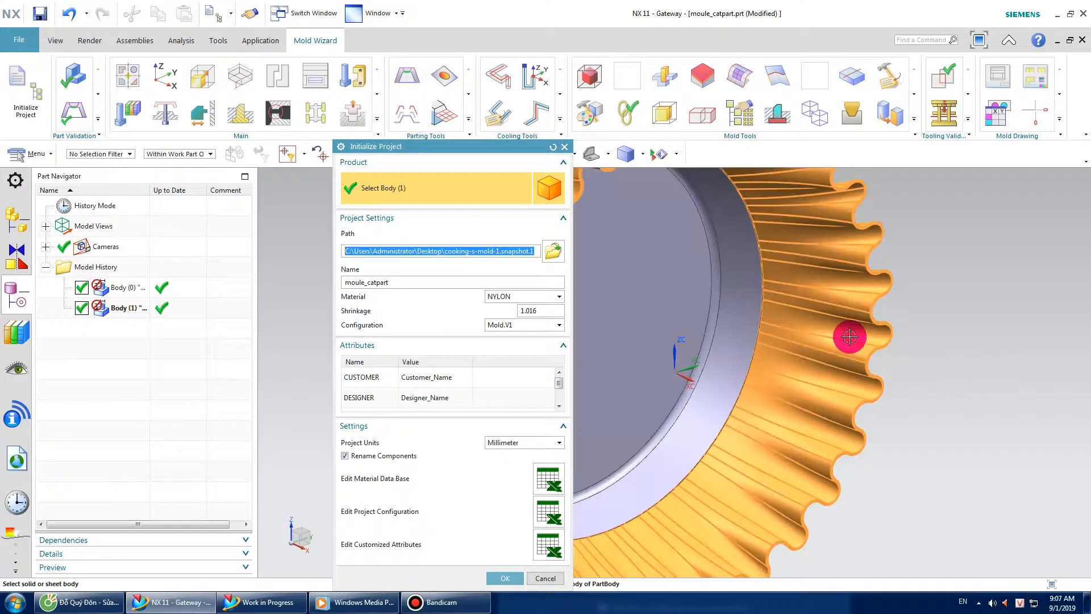
{"action": "left_click", "coordinate": [549, 188]}
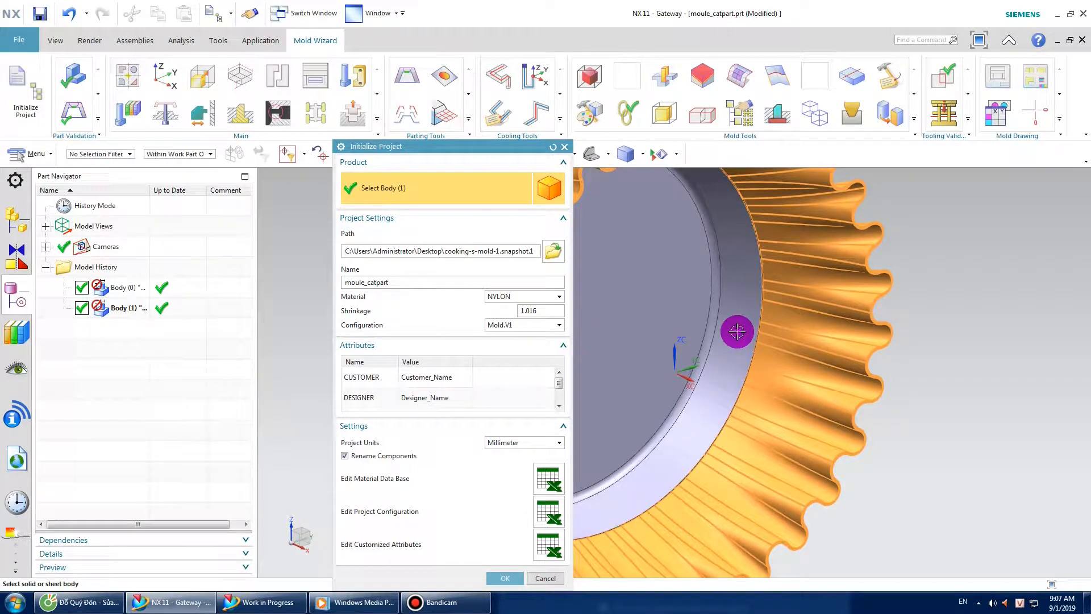
{"action": "left_click", "coordinate": [735, 332]}
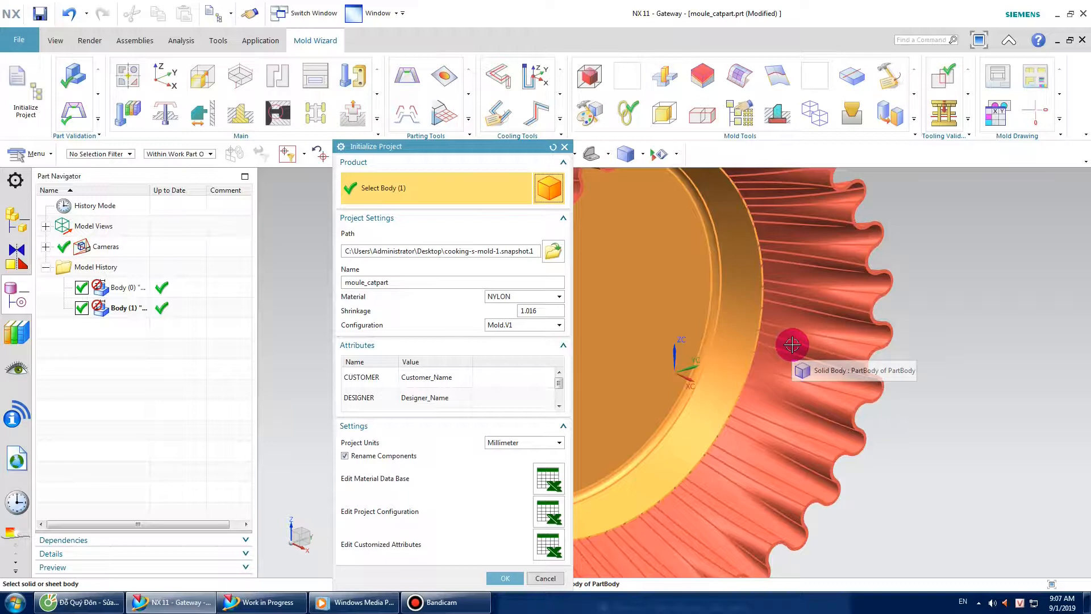
{"action": "left_click", "coordinate": [505, 579]}
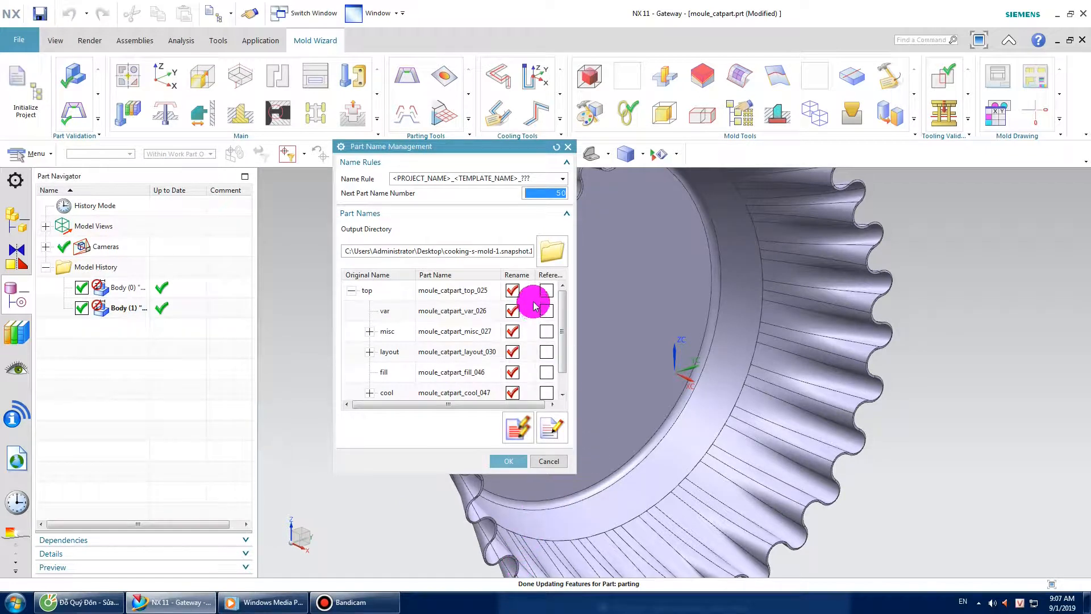
Step: Keep Rename enabled for the top component and accept the mold project's part names
{"action": "left_click", "coordinate": [352, 291]}
{"action": "left_click", "coordinate": [512, 290]}
{"action": "left_click", "coordinate": [547, 291]}
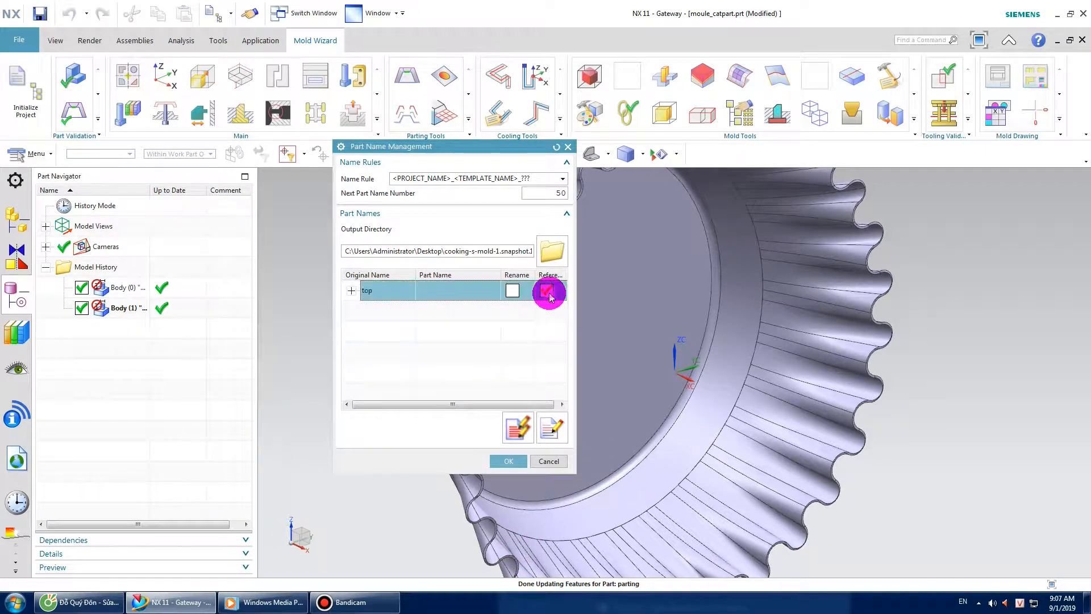
{"action": "left_click", "coordinate": [512, 290]}
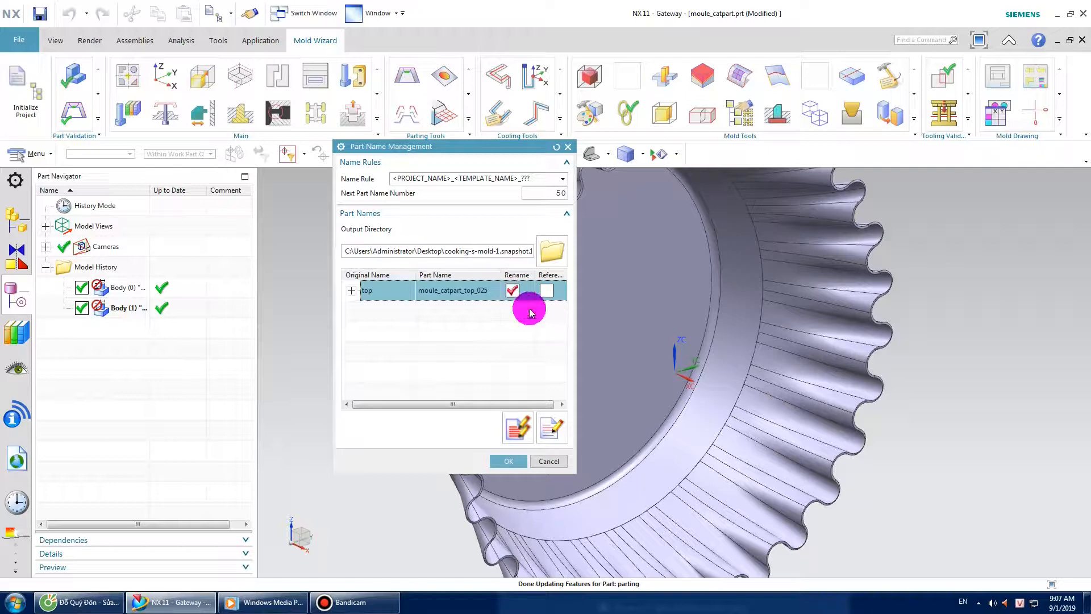
{"action": "left_click", "coordinate": [517, 460]}
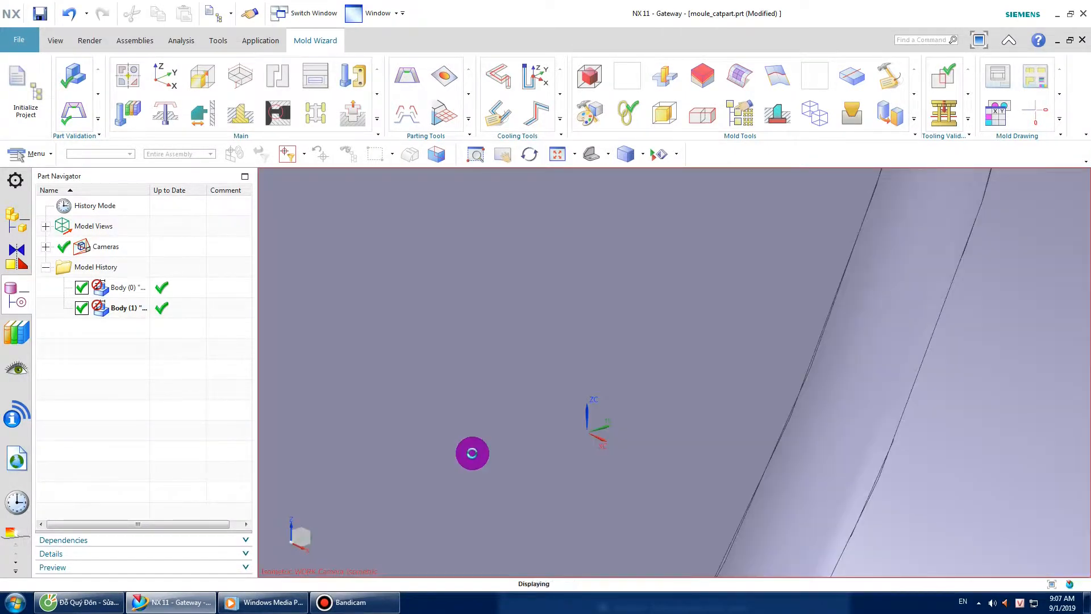
Step: View the settings of the drawing's Parts List, and close them
{"action": "left_click", "coordinate": [165, 309]}
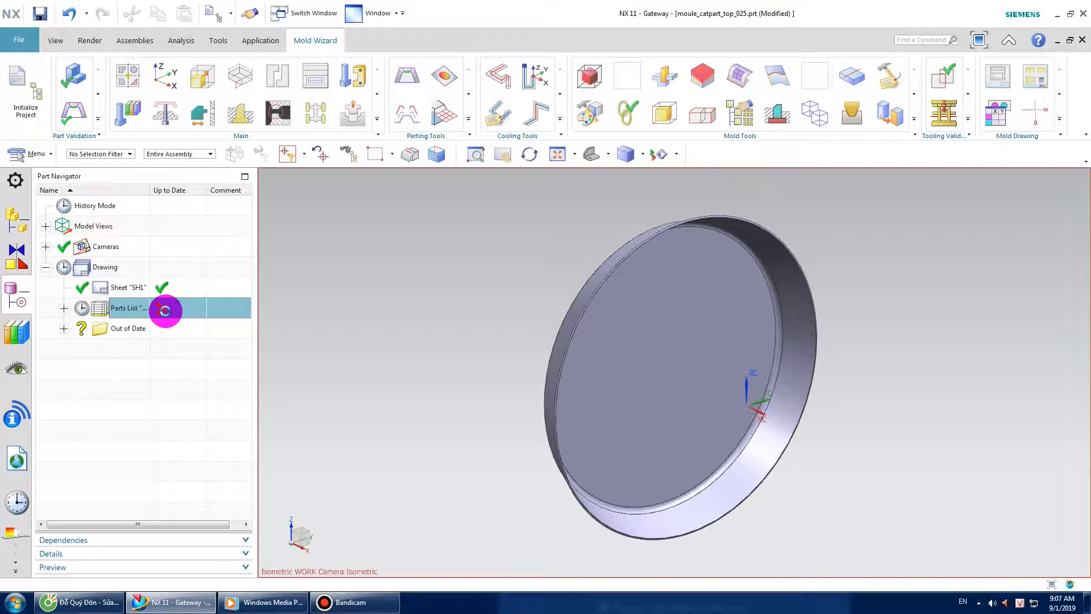
{"action": "double_click", "coordinate": [165, 310]}
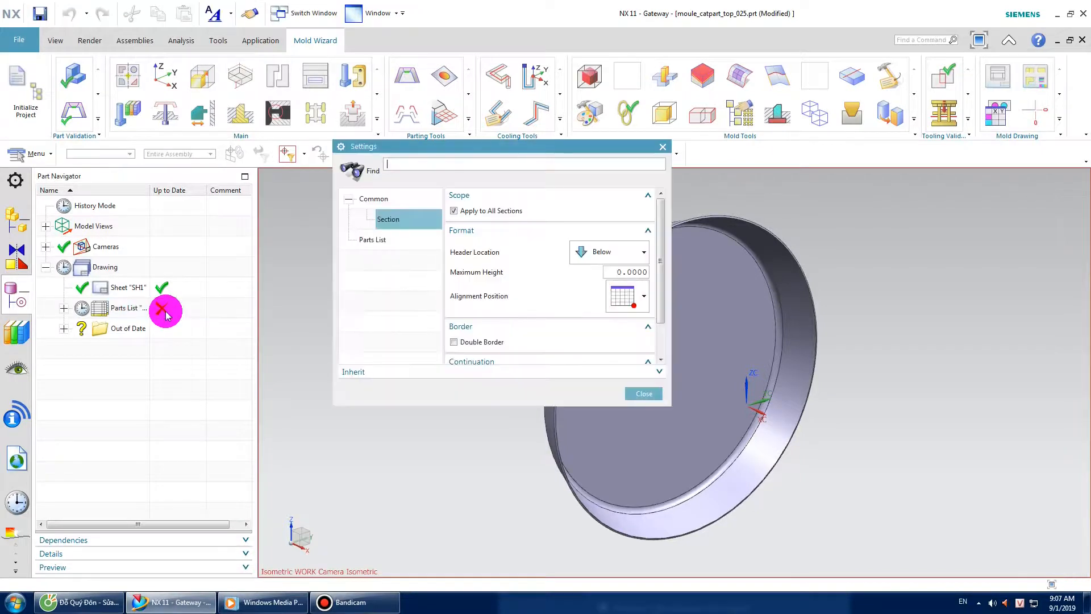
{"action": "left_click", "coordinate": [663, 396]}
{"action": "middle_click_drag", "start_coordinate": [663, 396], "coordinate": [757, 363]}
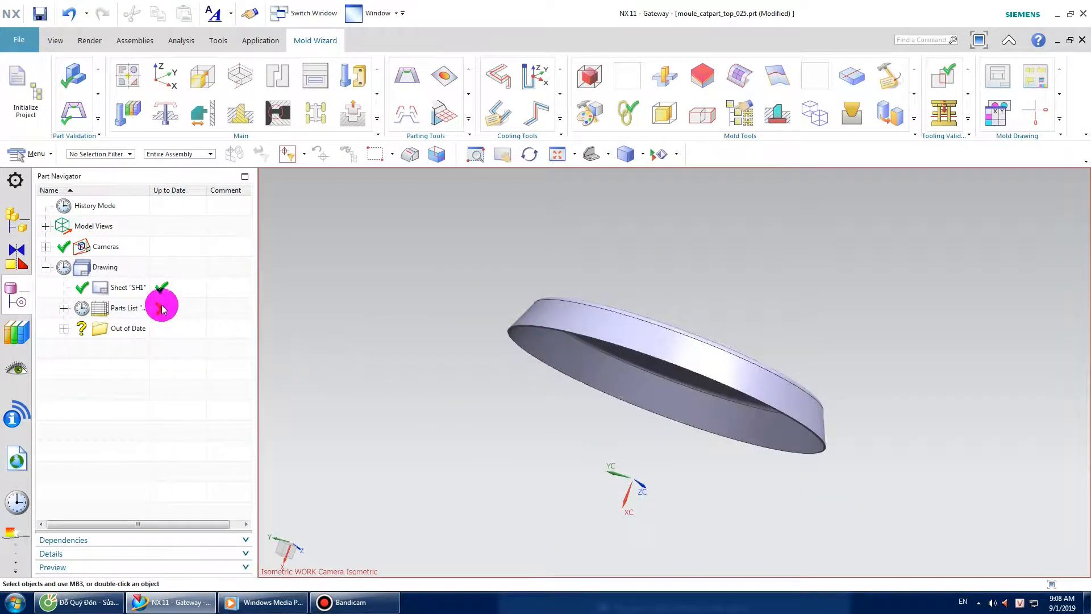
Step: Delete the drawing sheet "SH1" from the top assembly part
{"action": "left_click", "coordinate": [160, 291]}
{"action": "right_click", "coordinate": [162, 291]}
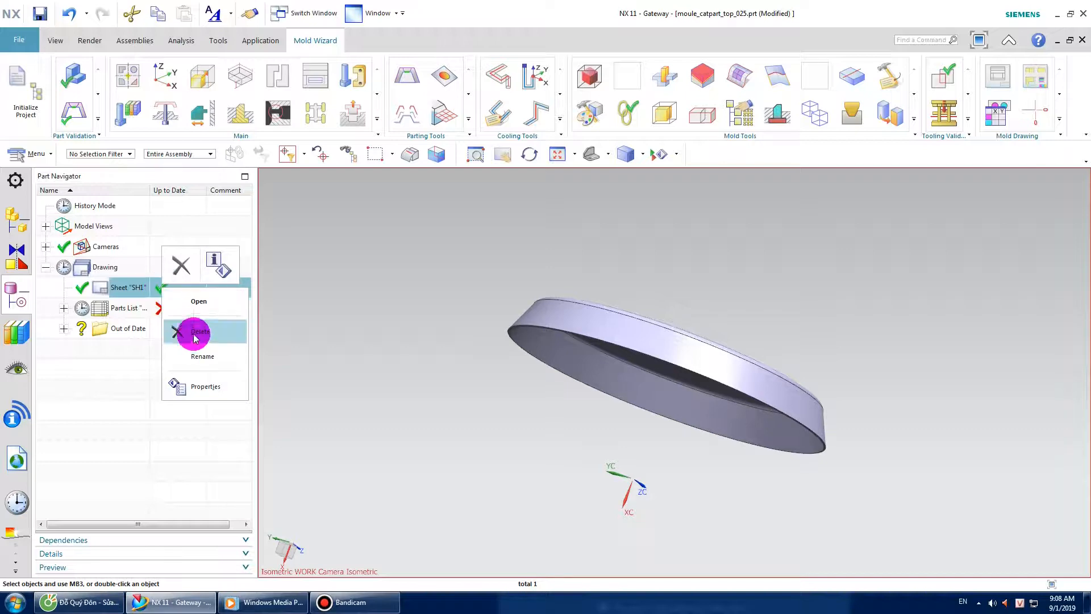
{"action": "left_click", "coordinate": [189, 323]}
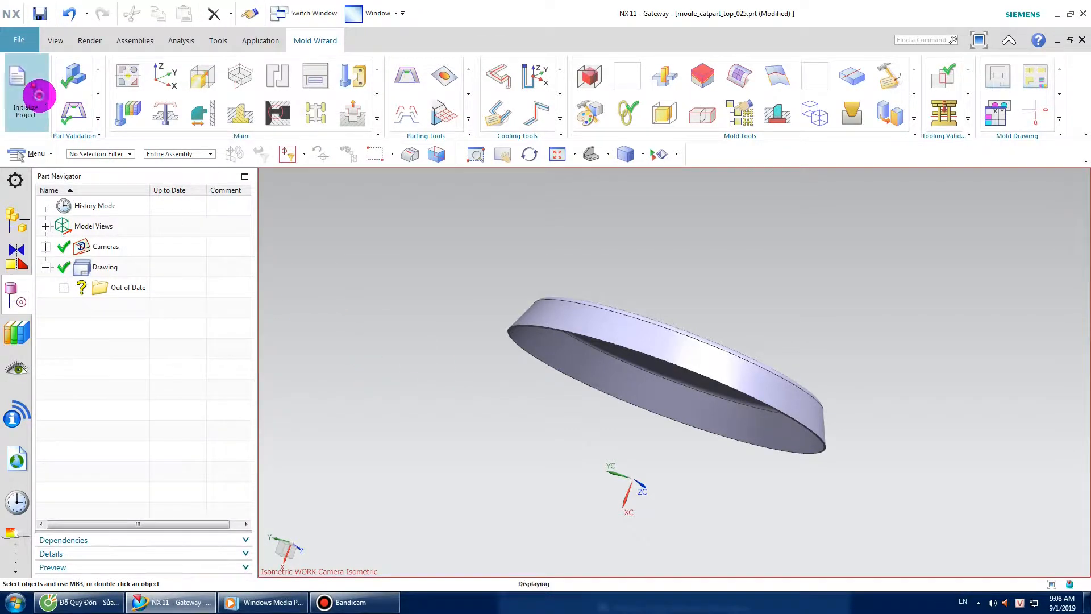
Step: Try to run the project initialization again with the moule.CATPart file
{"action": "left_click", "coordinate": [37, 93]}
{"action": "left_click", "coordinate": [402, 230]}
{"action": "double_click", "coordinate": [402, 230]}
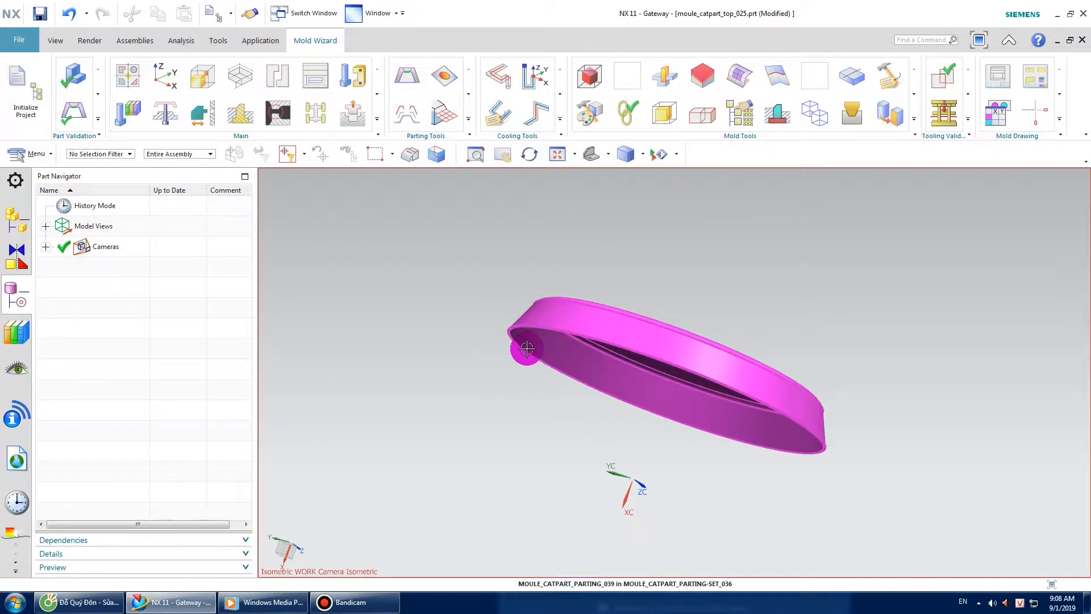
{"action": "left_click", "coordinate": [550, 328]}
Step: Set the Mold CSYS at the product body center with Z position locked, rotating the WCS -90 degrees about the YC axis
{"action": "middle_click_drag", "start_coordinate": [457, 324], "coordinate": [458, 349]}
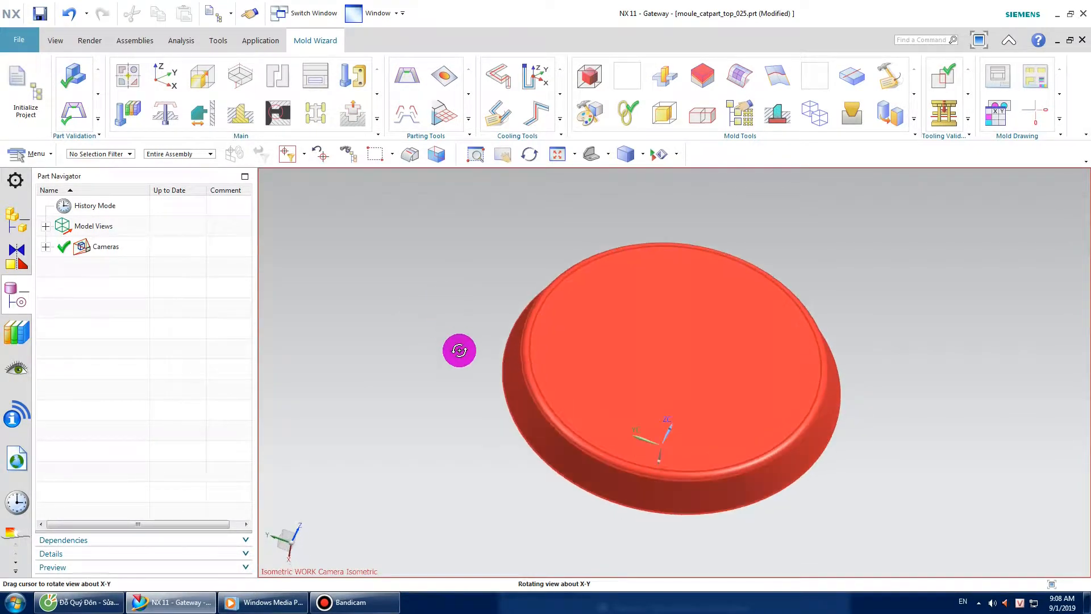
{"action": "left_click", "coordinate": [165, 76]}
{"action": "mouse_move", "coordinate": [686, 371]}
{"action": "middle_mouse_down"}
{"action": "mouse_move", "coordinate": [709, 349]}
{"action": "mouse_move", "coordinate": [719, 354]}
{"action": "mouse_move", "coordinate": [692, 356]}
{"action": "middle_mouse_up"}
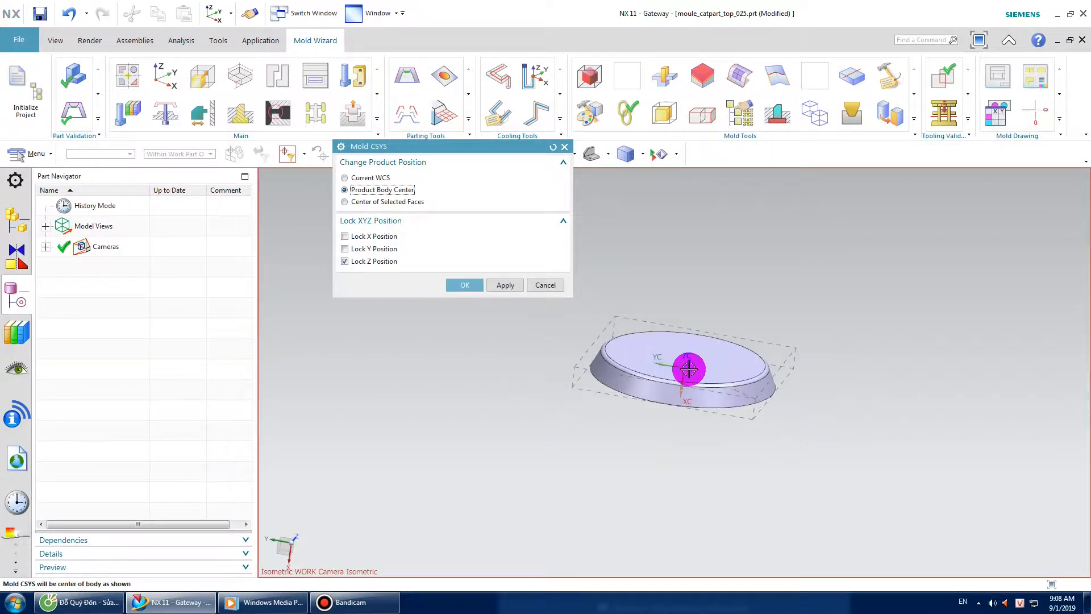
{"action": "scroll", "coordinate": [685, 367], "scroll_direction": "up", "scroll_amount": 2}
{"action": "double_click", "coordinate": [680, 367]}
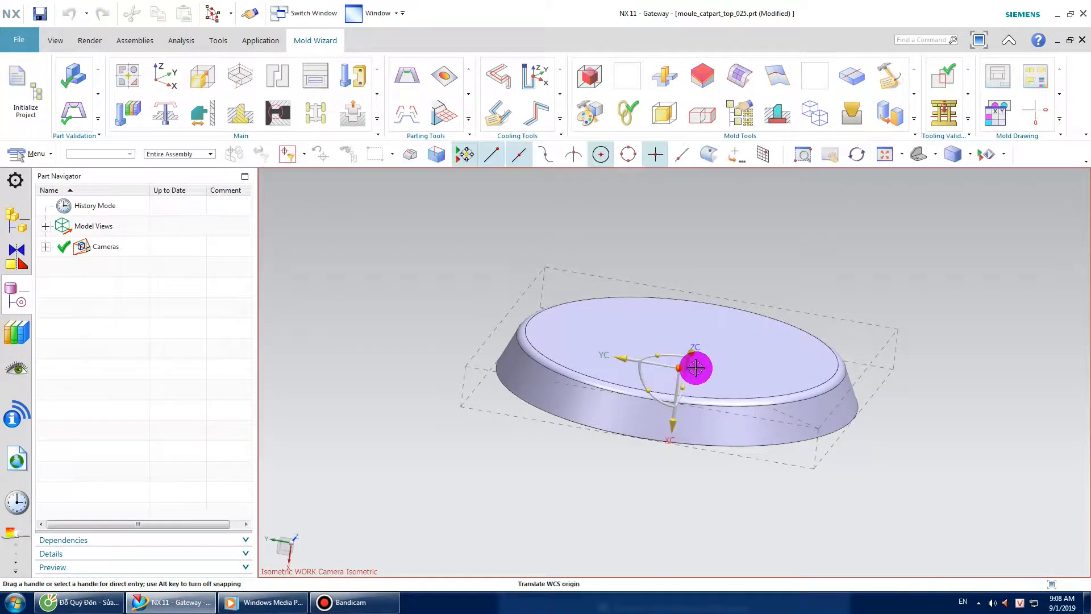
{"action": "left_click_drag", "start_coordinate": [683, 389], "coordinate": [692, 346]}
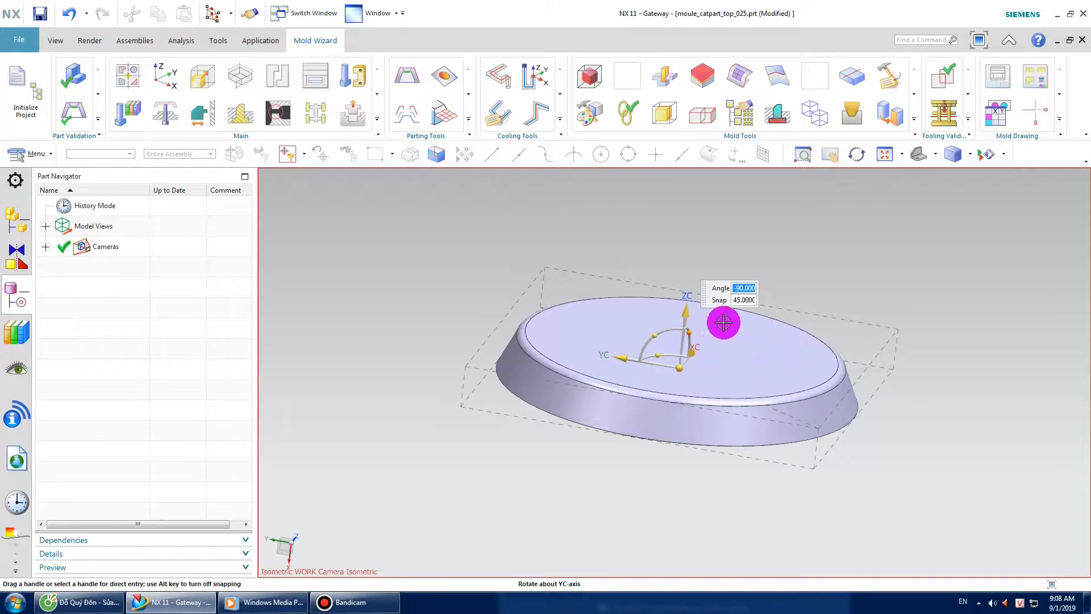
{"action": "right_click", "coordinate": [422, 261]}
{"action": "left_click", "coordinate": [459, 183]}
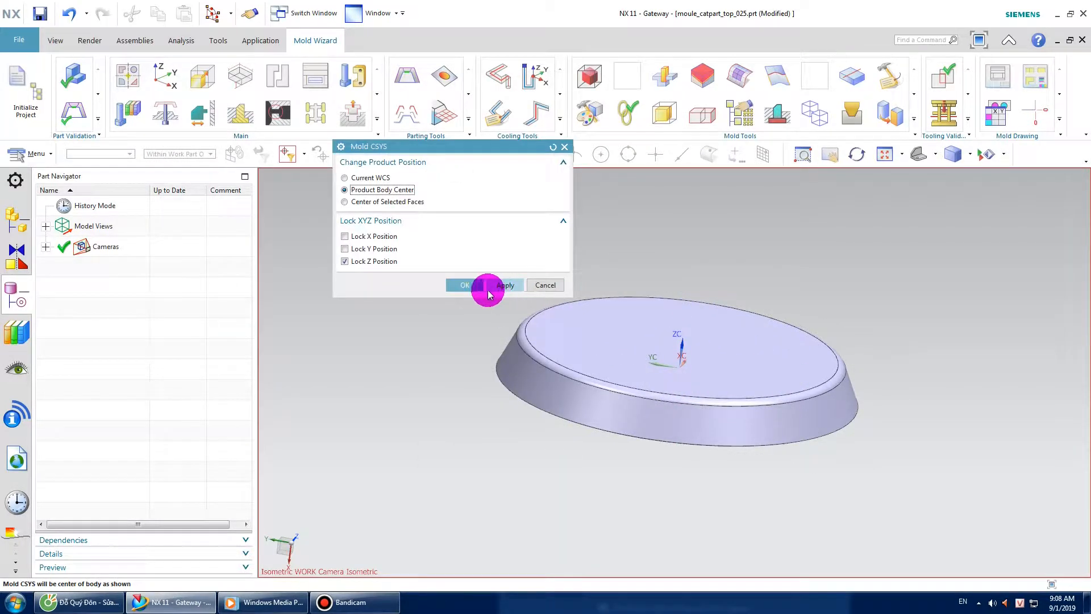
{"action": "left_click", "coordinate": [470, 285]}
{"action": "mouse_move", "coordinate": [699, 348]}
{"action": "middle_mouse_down"}
{"action": "mouse_move", "coordinate": [585, 389]}
{"action": "mouse_move", "coordinate": [718, 349]}
{"action": "mouse_move", "coordinate": [704, 333]}
{"action": "mouse_move", "coordinate": [697, 358]}
{"action": "middle_mouse_up"}
{"action": "scroll", "coordinate": [679, 333], "scroll_direction": "up", "scroll_amount": 2}
{"action": "scroll", "coordinate": [489, 268], "scroll_direction": "up", "scroll_amount": 3}
{"action": "scroll", "coordinate": [448, 266], "scroll_direction": "up", "scroll_amount": 3}
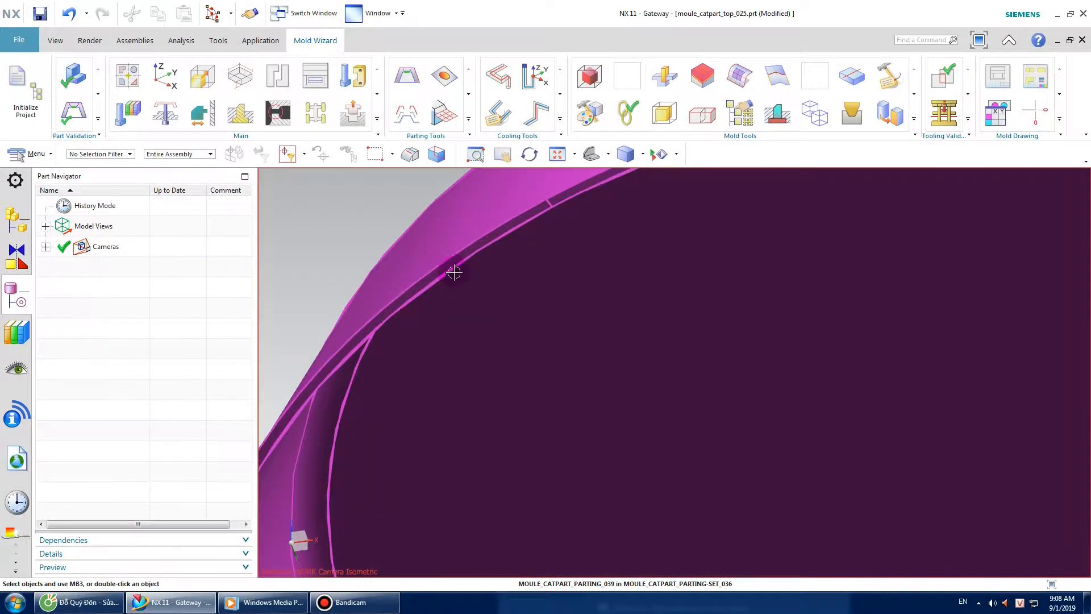
Step: Create the product workpiece as a User Defined Block from its sketch, with limits from -35 to 35 mm
{"action": "scroll", "coordinate": [471, 281], "scroll_direction": "down", "scroll_amount": 5}
{"action": "middle_click_drag", "start_coordinate": [499, 297], "coordinate": [576, 372]}
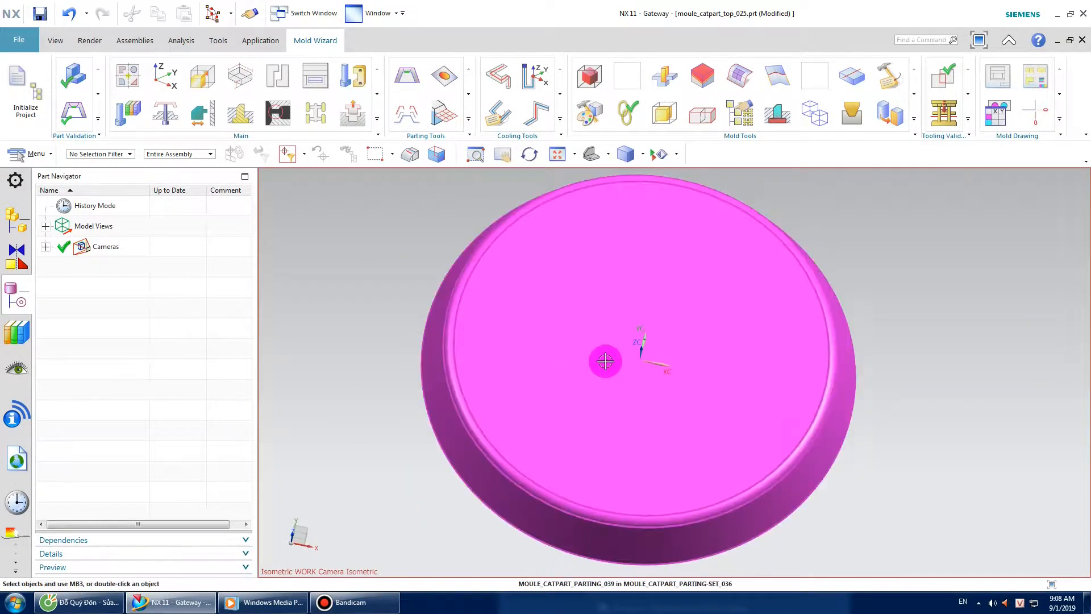
{"action": "left_click", "coordinate": [239, 74]}
{"action": "middle_click_drag", "start_coordinate": [545, 251], "coordinate": [655, 331]}
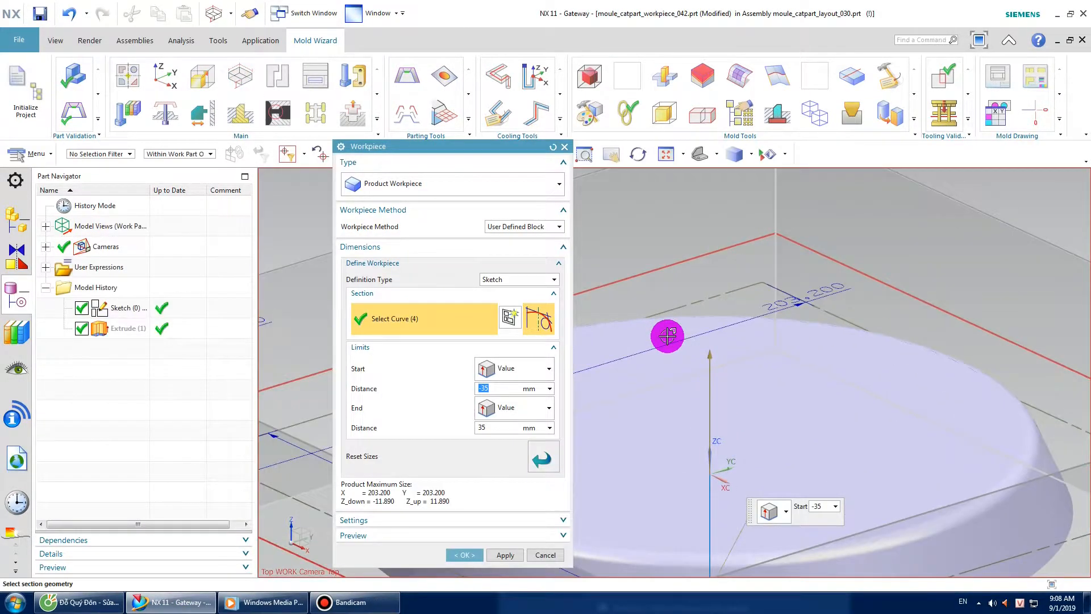
{"action": "left_click", "coordinate": [464, 554]}
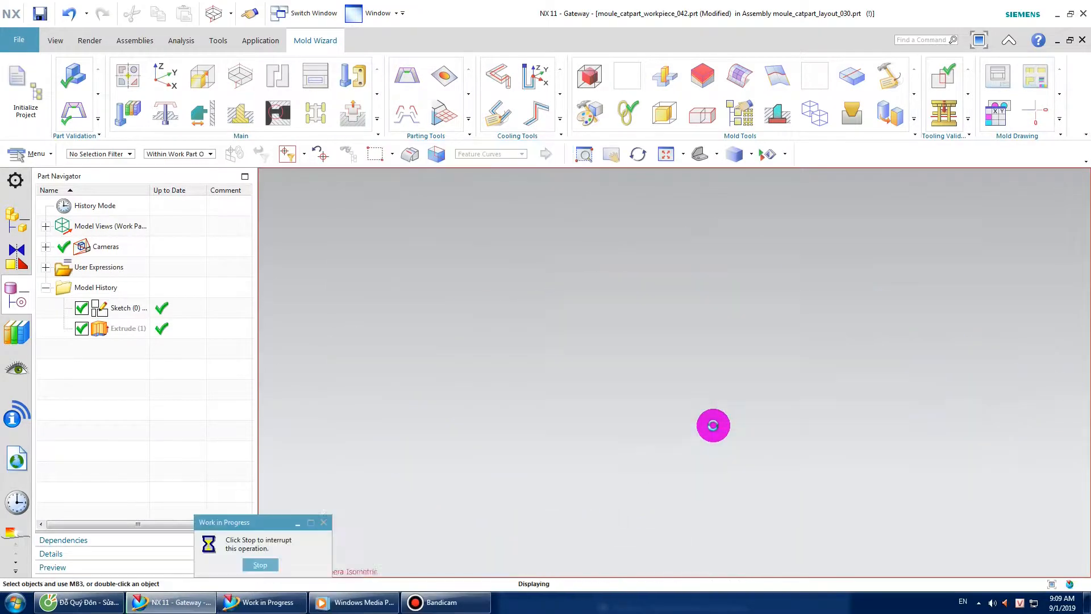
{"action": "middle_click_drag", "start_coordinate": [669, 413], "coordinate": [660, 364]}
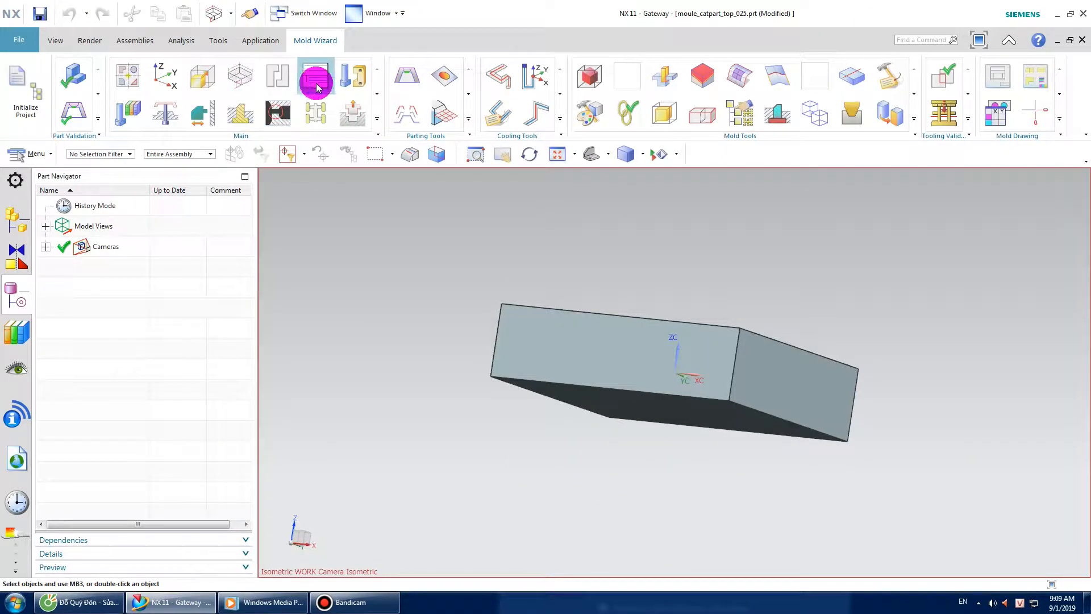
Step: Calculate the region check for the product body with Keep Existing, and color all faces by draft angle
{"action": "left_click", "coordinate": [407, 77]}
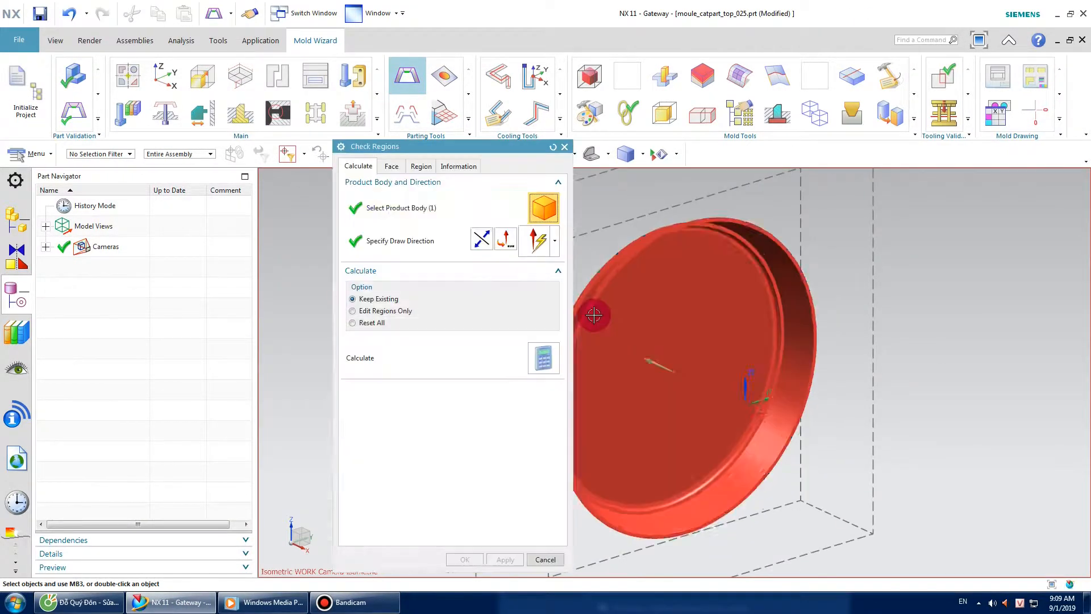
{"action": "middle_click_drag", "start_coordinate": [671, 327], "coordinate": [446, 359]}
{"action": "left_click", "coordinate": [539, 355]}
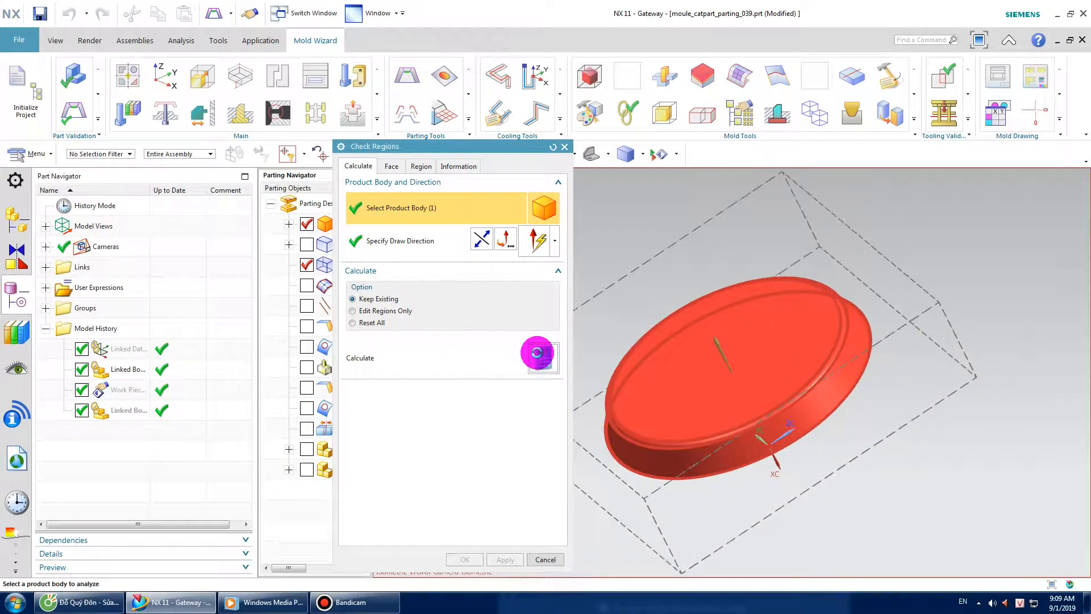
{"action": "left_click", "coordinate": [392, 165]}
{"action": "left_click", "coordinate": [547, 330]}
{"action": "mouse_move", "coordinate": [814, 453]}
{"action": "middle_mouse_down"}
{"action": "mouse_move", "coordinate": [811, 407]}
{"action": "mouse_move", "coordinate": [830, 451]}
{"action": "middle_mouse_up"}
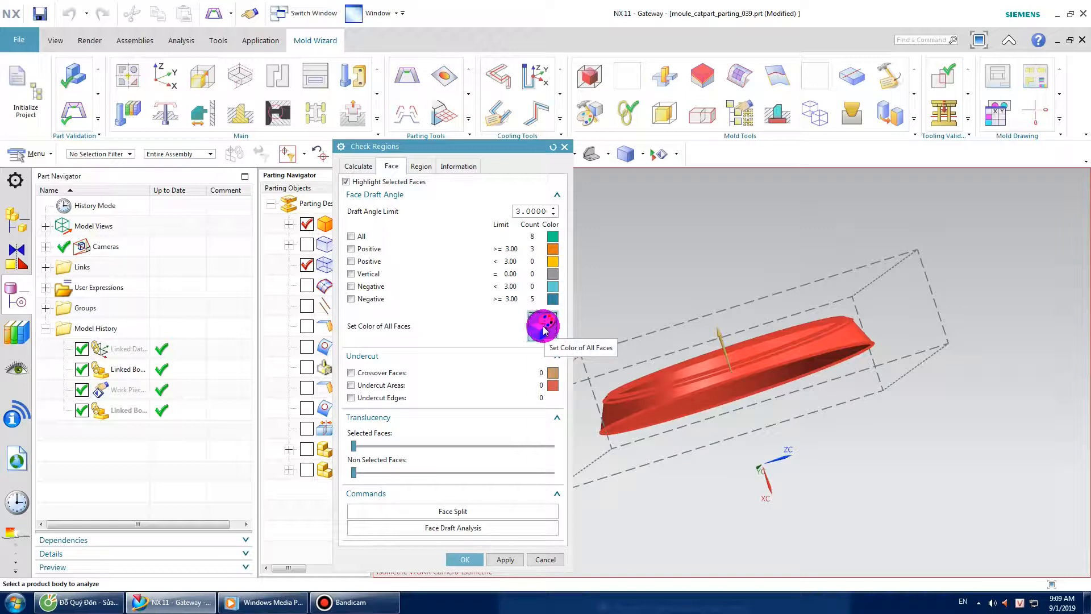
Step: Apply the region colors to the product's cavity and core faces, and accept the region check
{"action": "left_click", "coordinate": [424, 172]}
{"action": "middle_click_drag", "start_coordinate": [656, 272], "coordinate": [682, 276]}
{"action": "middle_click_drag", "start_coordinate": [637, 400], "coordinate": [636, 301]}
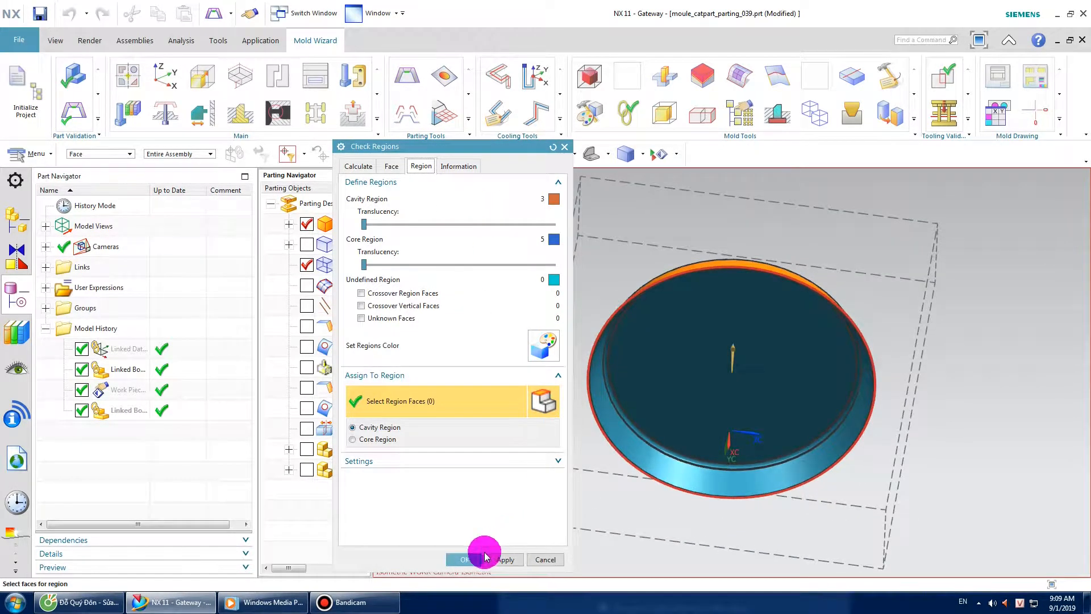
{"action": "left_click", "coordinate": [454, 463]}
{"action": "left_click", "coordinate": [466, 560]}
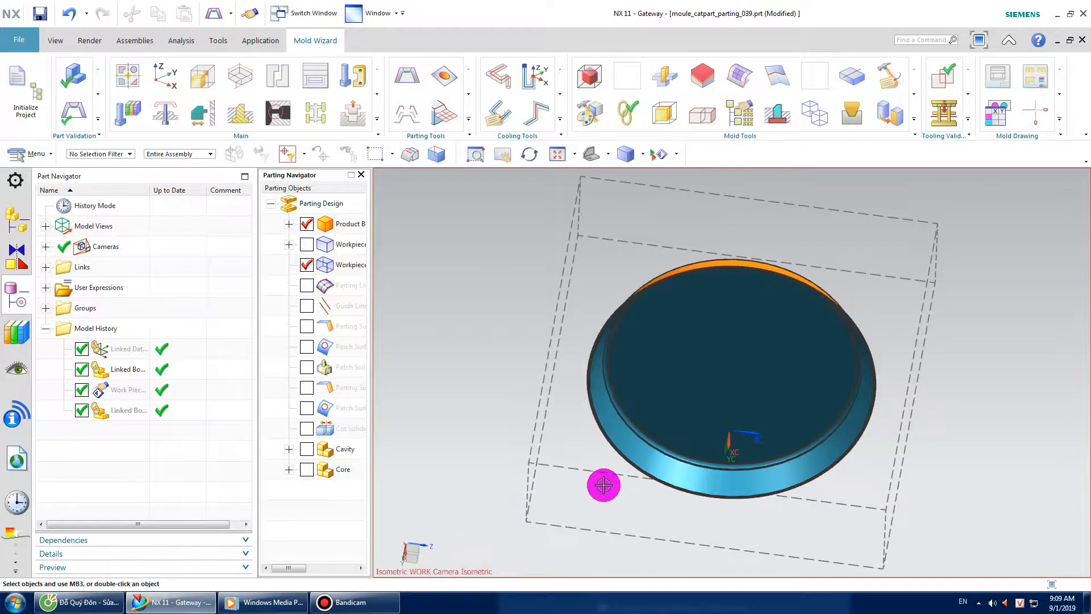
Step: Define the cavity and core regions with both Create Regions and Create Parting Lines enabled
{"action": "left_click_drag", "start_coordinate": [629, 393], "coordinate": [611, 413]}
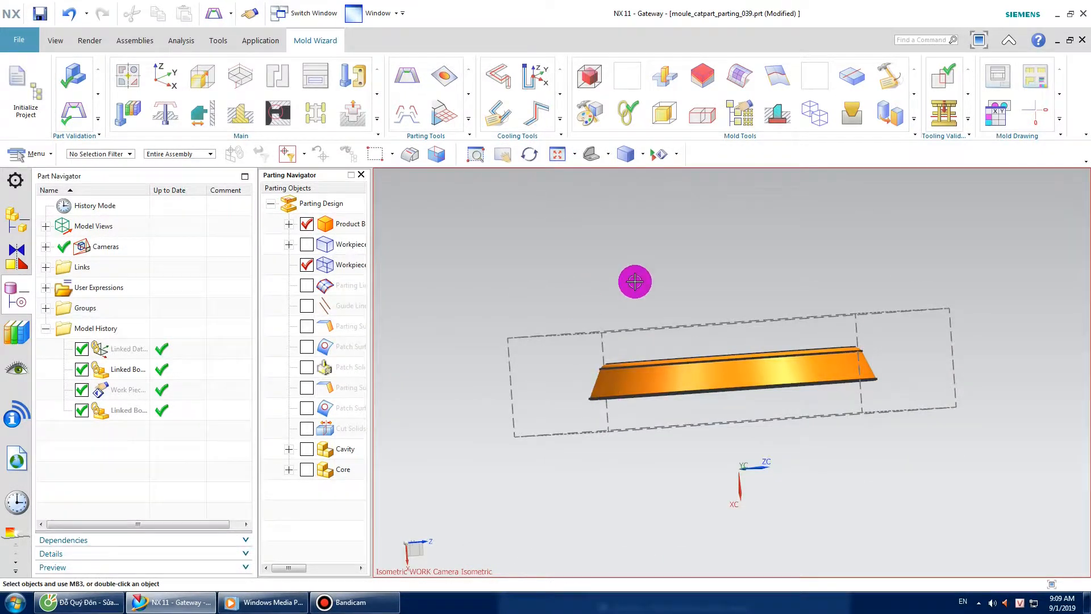
{"action": "left_click_drag", "start_coordinate": [635, 279], "coordinate": [581, 263]}
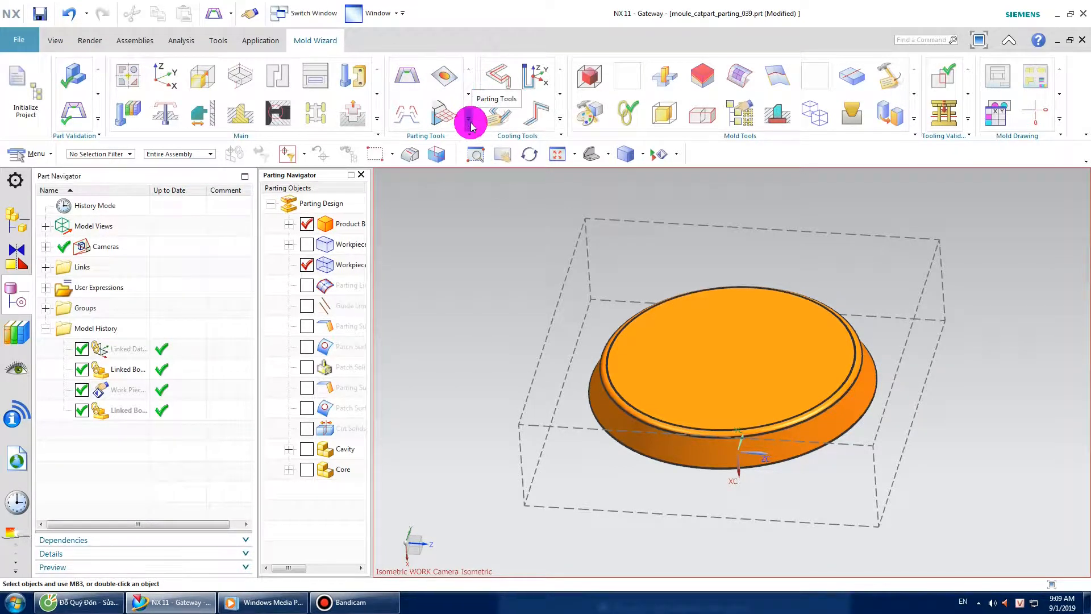
{"action": "left_click", "coordinate": [470, 121]}
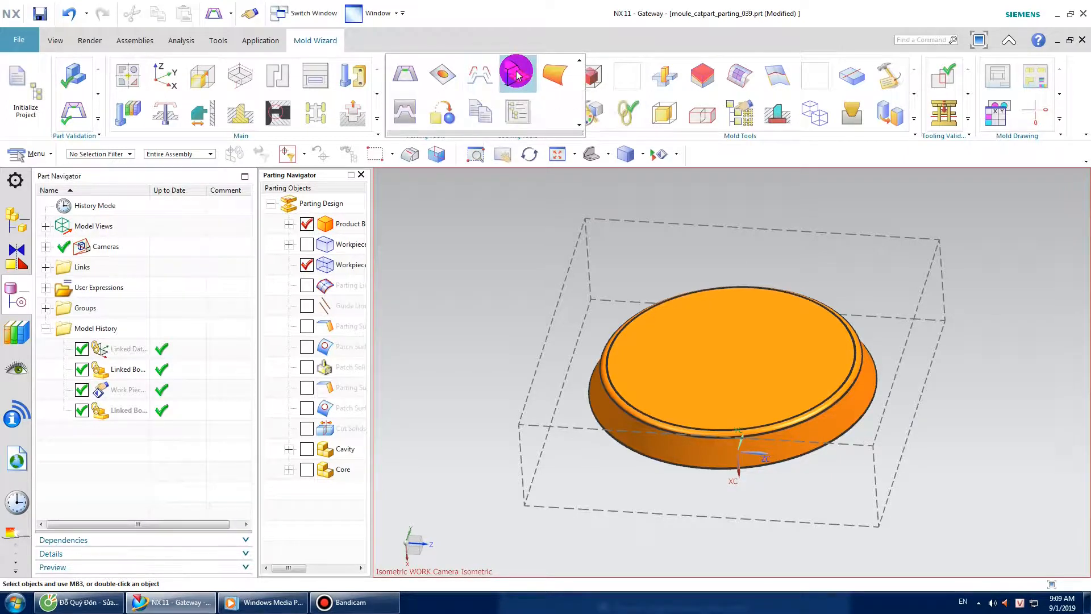
{"action": "left_click", "coordinate": [490, 74]}
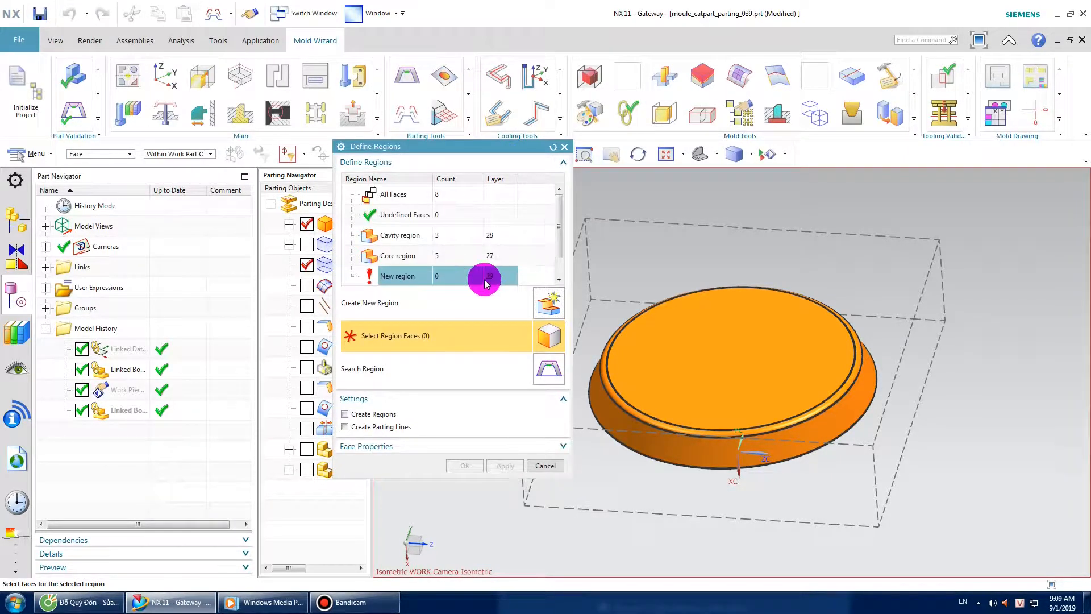
{"action": "middle_click_drag", "start_coordinate": [705, 318], "coordinate": [728, 281]}
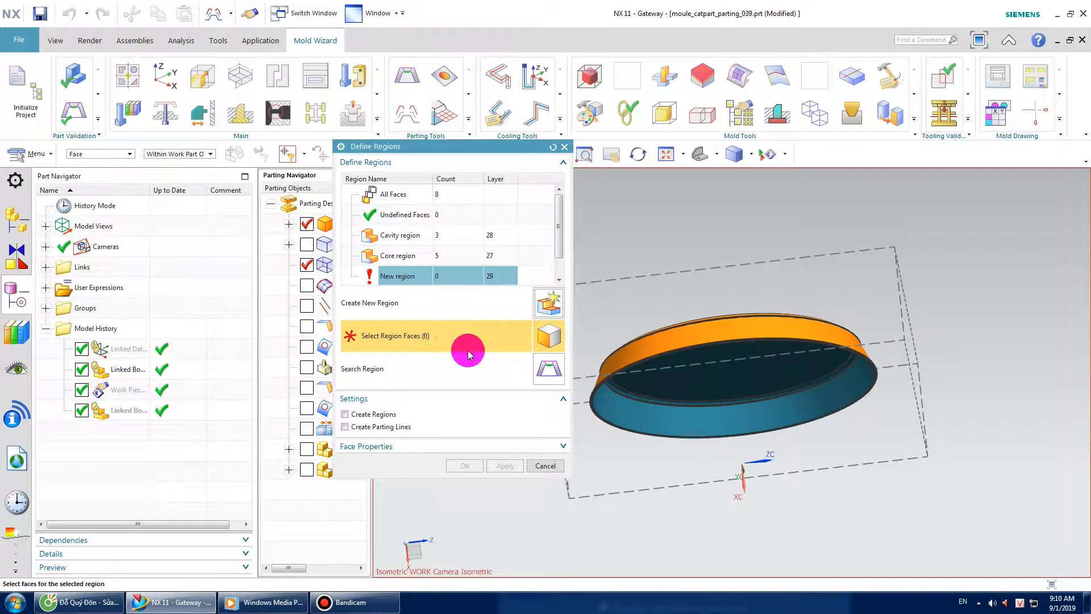
{"action": "left_click", "coordinate": [380, 428]}
{"action": "left_click", "coordinate": [480, 465]}
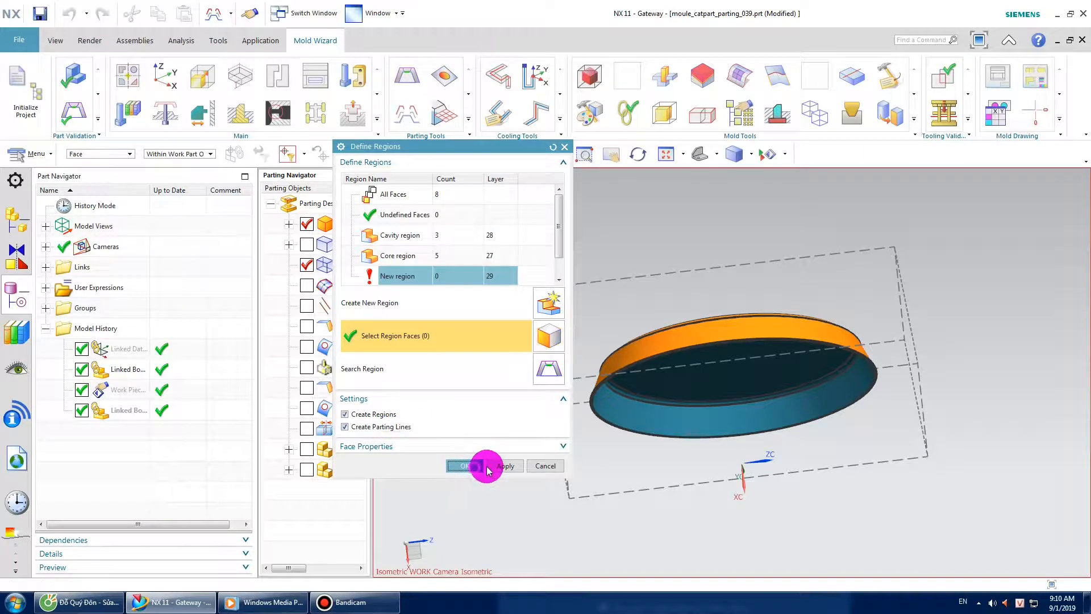
Step: Create a parting surface on Segment 1 with the Extend Sheet method, extending from the cavity region
{"action": "left_click", "coordinate": [469, 117]}
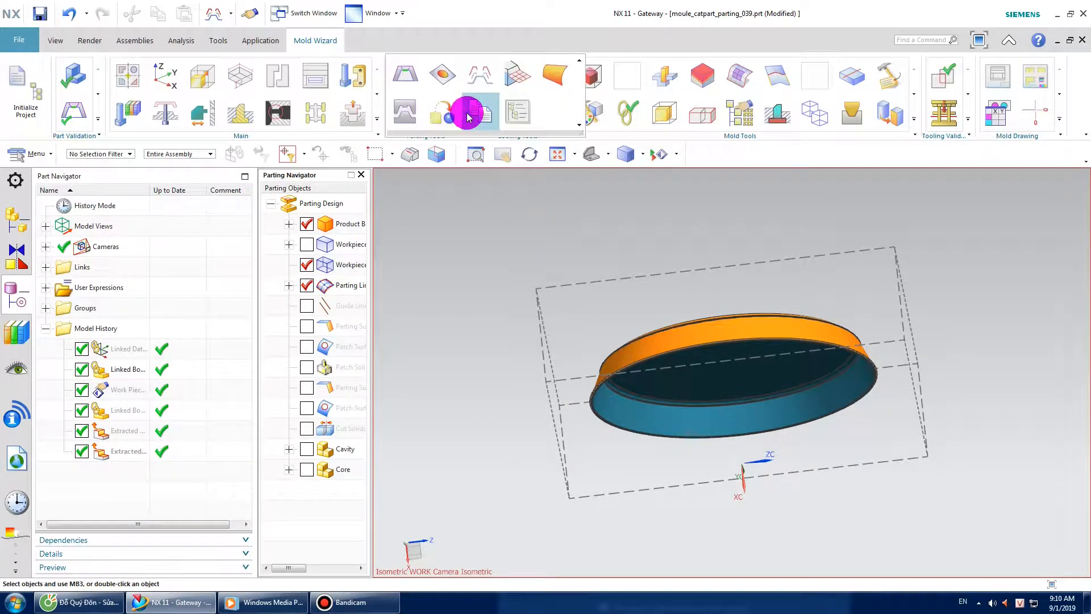
{"action": "left_click", "coordinate": [513, 73]}
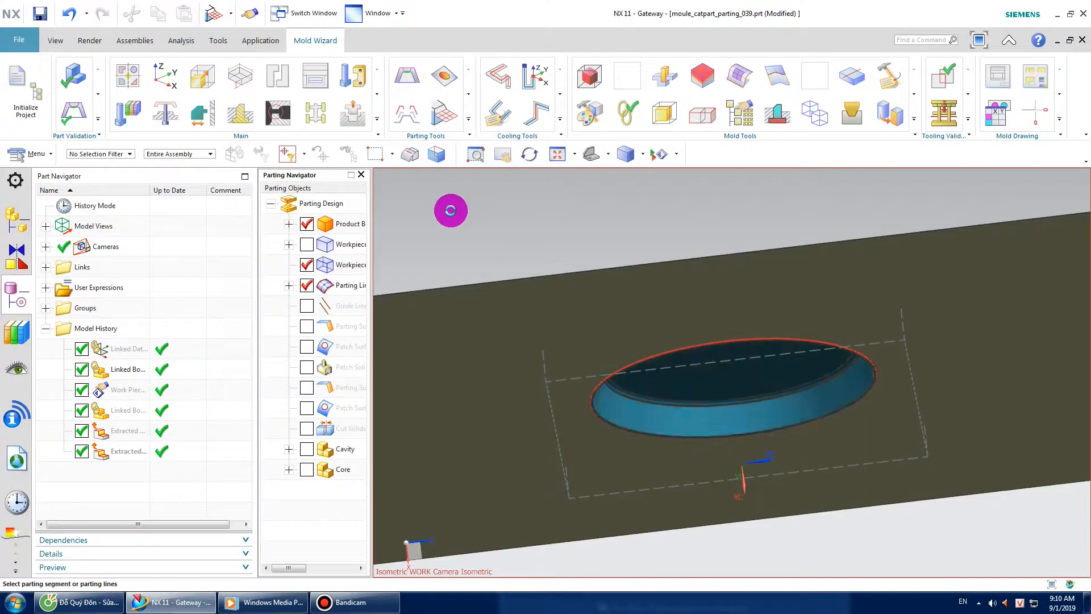
{"action": "left_click_drag", "start_coordinate": [452, 11], "coordinate": [294, 14]}
{"action": "mouse_move", "coordinate": [688, 314]}
{"action": "middle_mouse_down"}
{"action": "mouse_move", "coordinate": [682, 353]}
{"action": "mouse_move", "coordinate": [686, 336]}
{"action": "middle_mouse_up"}
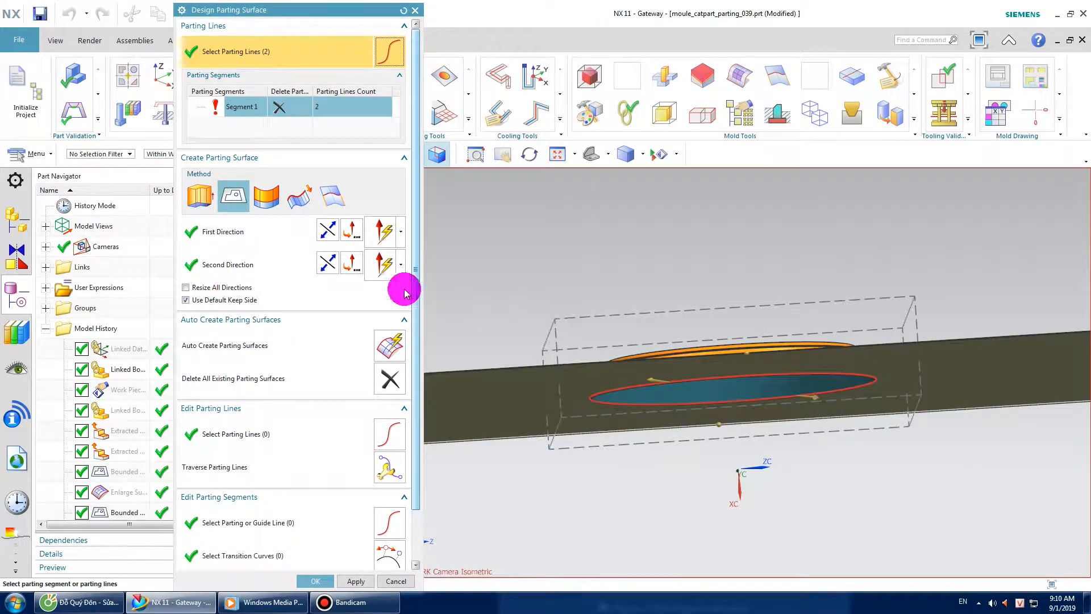
{"action": "left_click", "coordinate": [268, 200]}
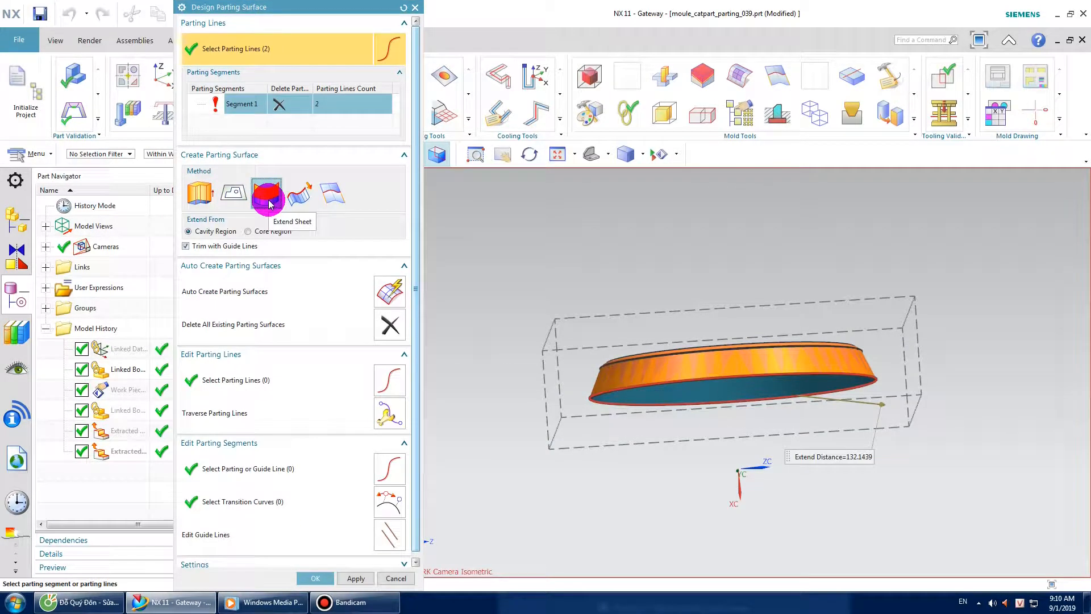
{"action": "middle_click_drag", "start_coordinate": [570, 280], "coordinate": [662, 334]}
{"action": "right_click", "coordinate": [663, 334]}
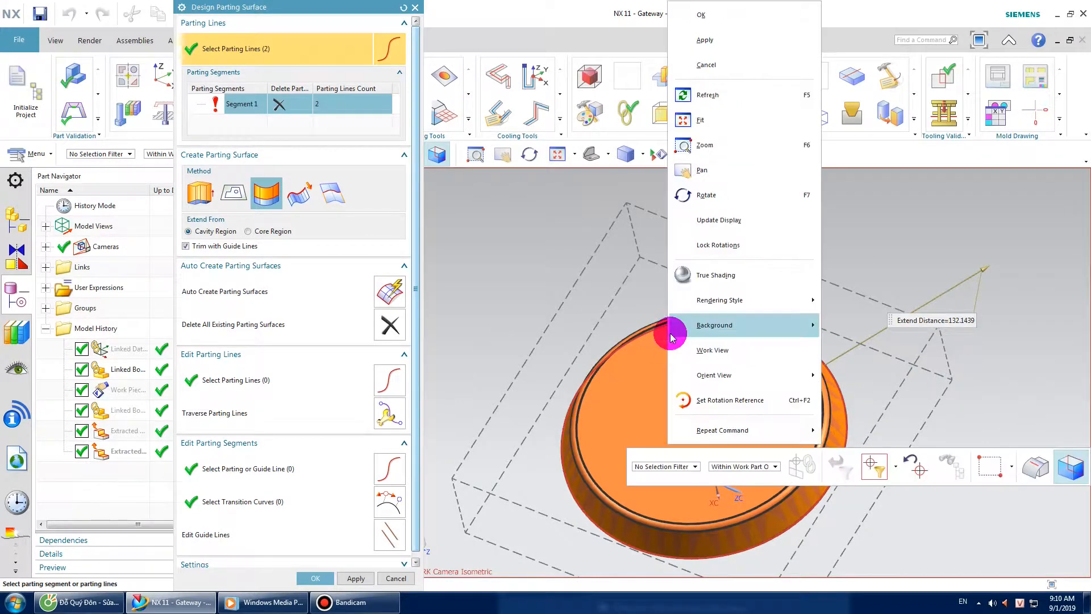
{"action": "left_click", "coordinate": [696, 95]}
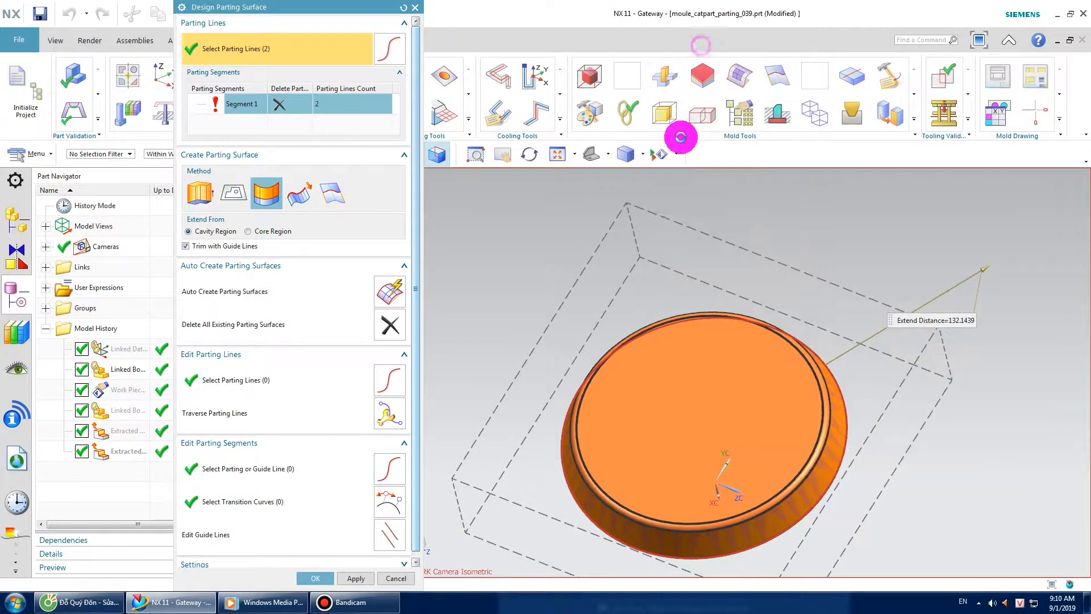
{"action": "middle_click", "coordinate": [769, 279]}
{"action": "mouse_move", "coordinate": [769, 278]}
{"action": "middle_mouse_down"}
{"action": "mouse_move", "coordinate": [755, 326]}
{"action": "mouse_move", "coordinate": [763, 273]}
{"action": "mouse_move", "coordinate": [744, 242]}
{"action": "mouse_move", "coordinate": [763, 233]}
{"action": "mouse_move", "coordinate": [790, 244]}
{"action": "mouse_move", "coordinate": [780, 277]}
{"action": "middle_mouse_up"}
Step: Examine where the extended parting sheet meets the product's rim, and leave the parting surface design
{"action": "scroll", "coordinate": [701, 446], "scroll_direction": "up", "scroll_amount": 8}
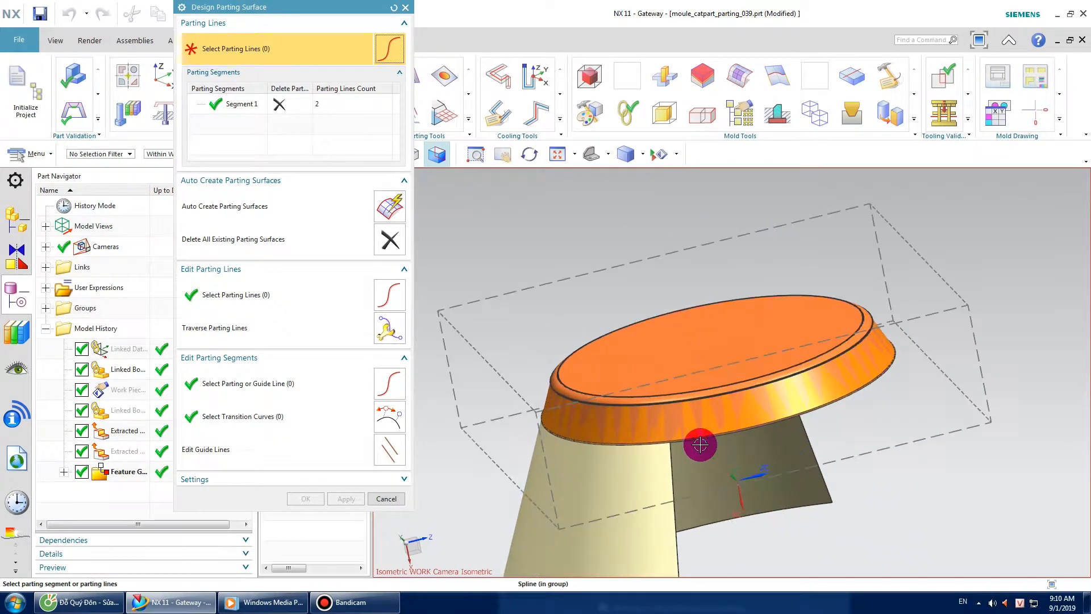
{"action": "scroll", "coordinate": [546, 435], "scroll_direction": "up", "scroll_amount": 6}
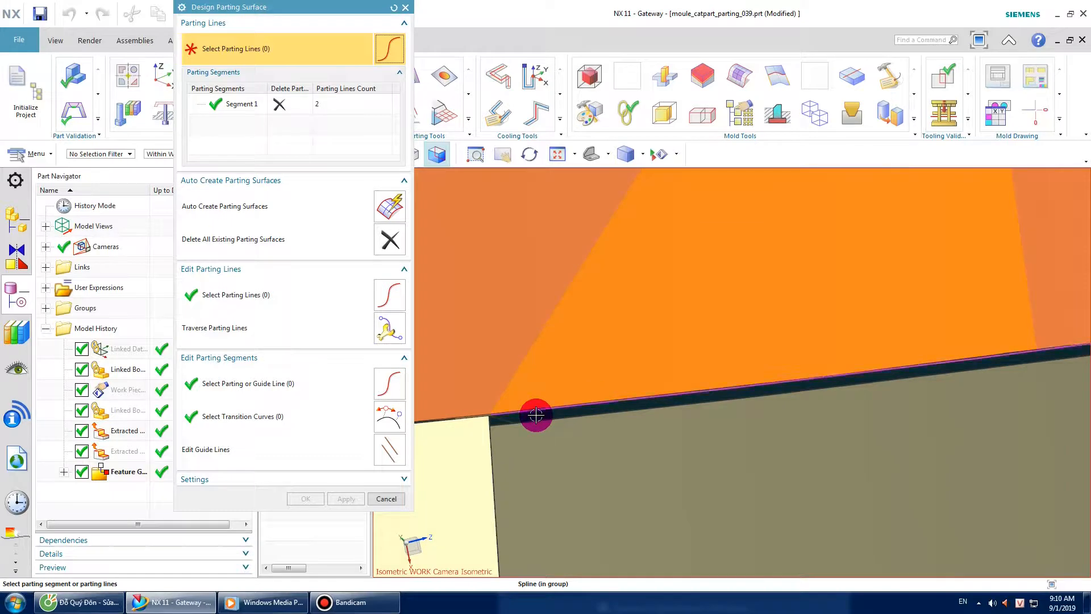
{"action": "mouse_move", "coordinate": [586, 426]}
{"action": "middle_mouse_down"}
{"action": "mouse_move", "coordinate": [609, 438]}
{"action": "mouse_move", "coordinate": [604, 420]}
{"action": "middle_mouse_up"}
{"action": "scroll", "coordinate": [603, 416], "scroll_direction": "down", "scroll_amount": 10}
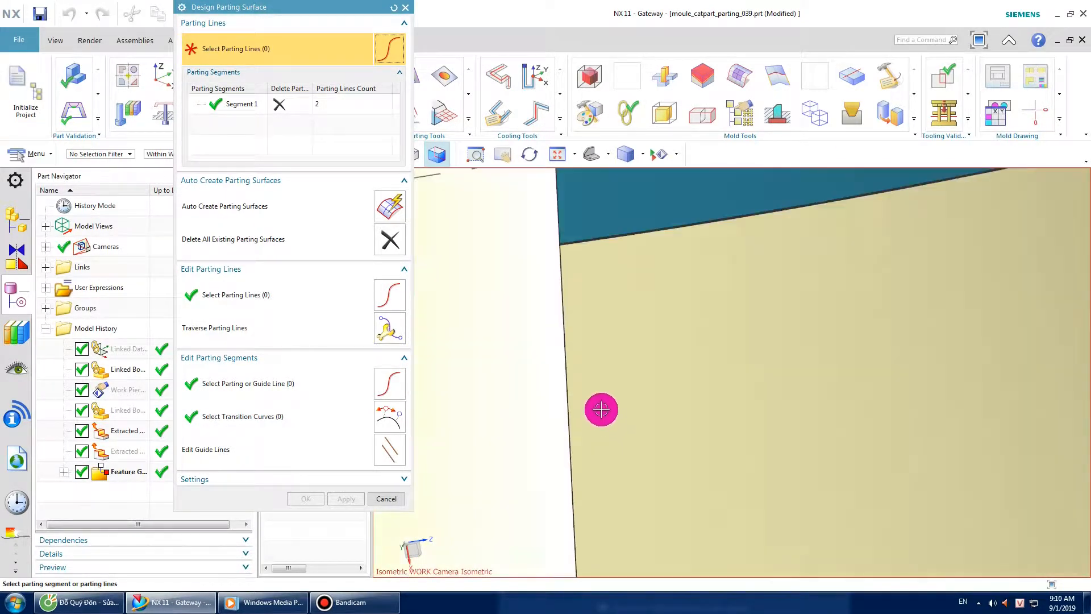
{"action": "middle_click_drag", "start_coordinate": [616, 377], "coordinate": [516, 429]}
{"action": "left_click", "coordinate": [399, 497]}
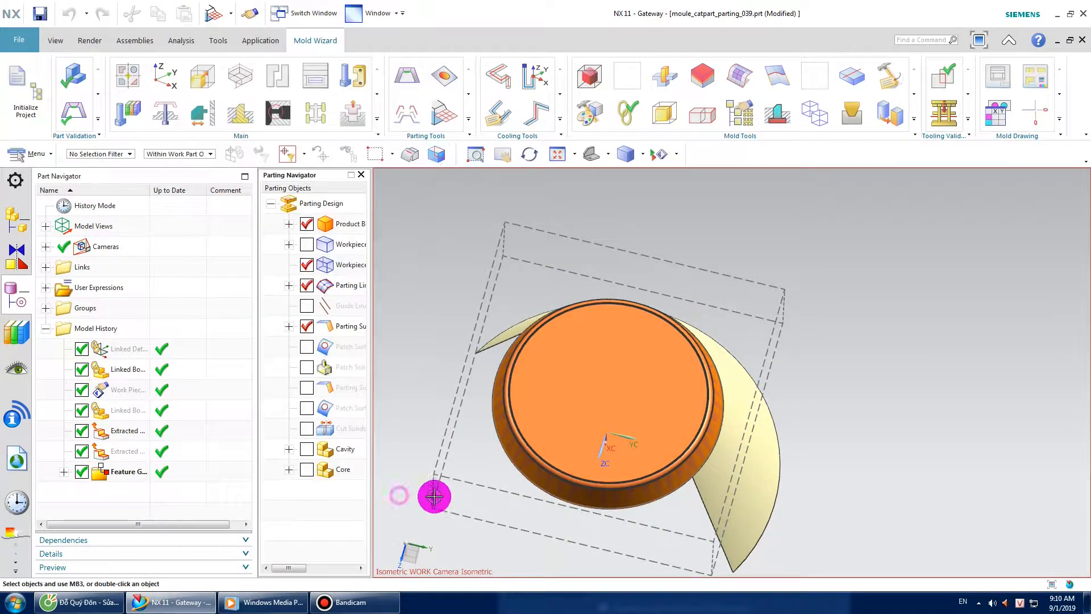
Step: Delete only the feature group "parting_sheets_set1", keeping its member features
{"action": "left_click", "coordinate": [137, 480]}
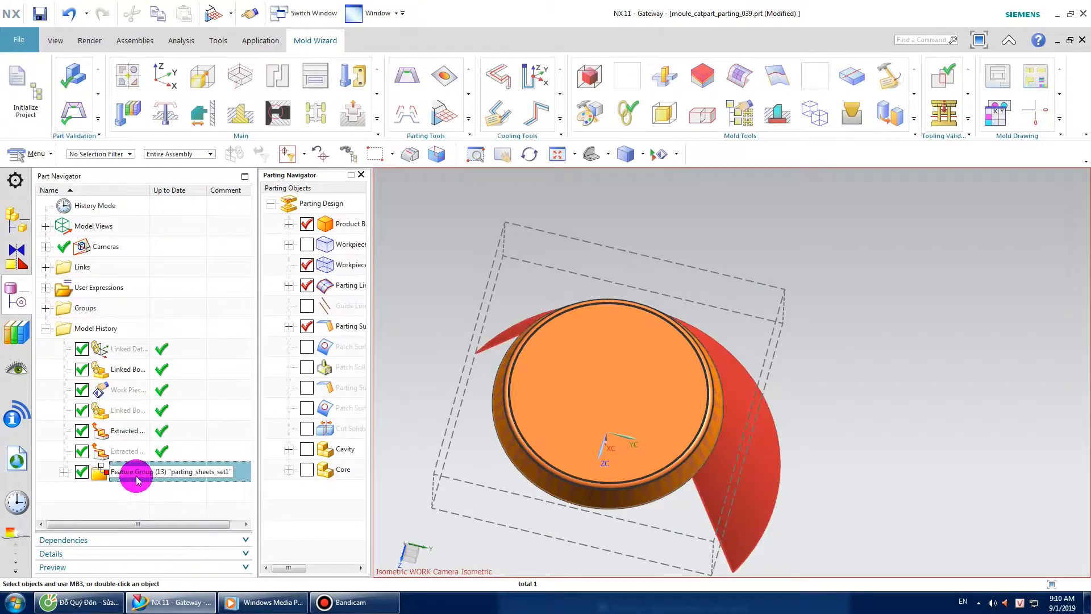
{"action": "right_click", "coordinate": [137, 481]}
{"action": "left_click", "coordinate": [172, 385]}
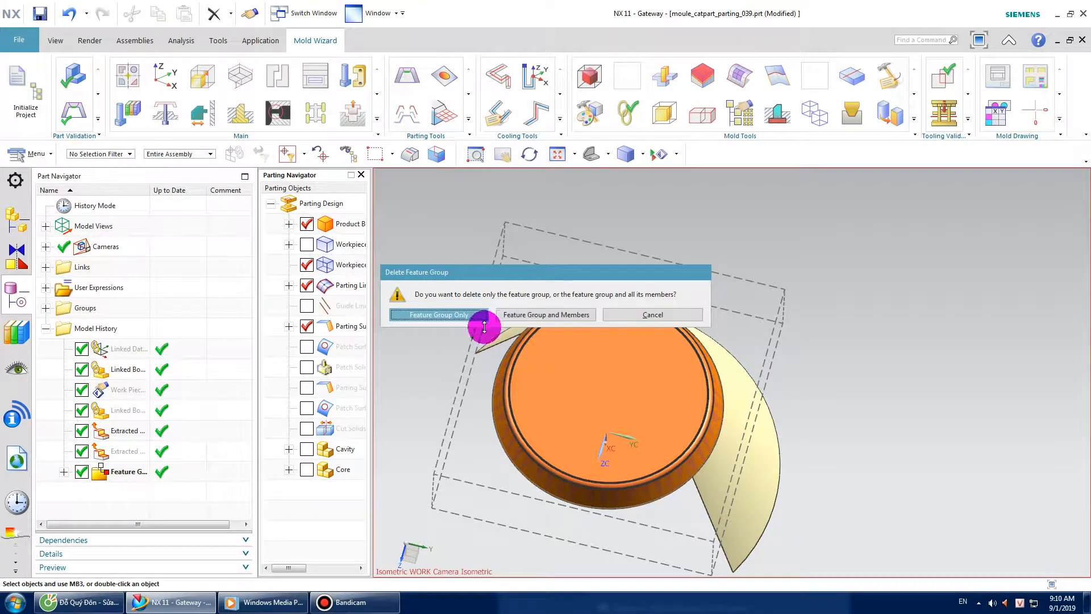
{"action": "left_click", "coordinate": [464, 316]}
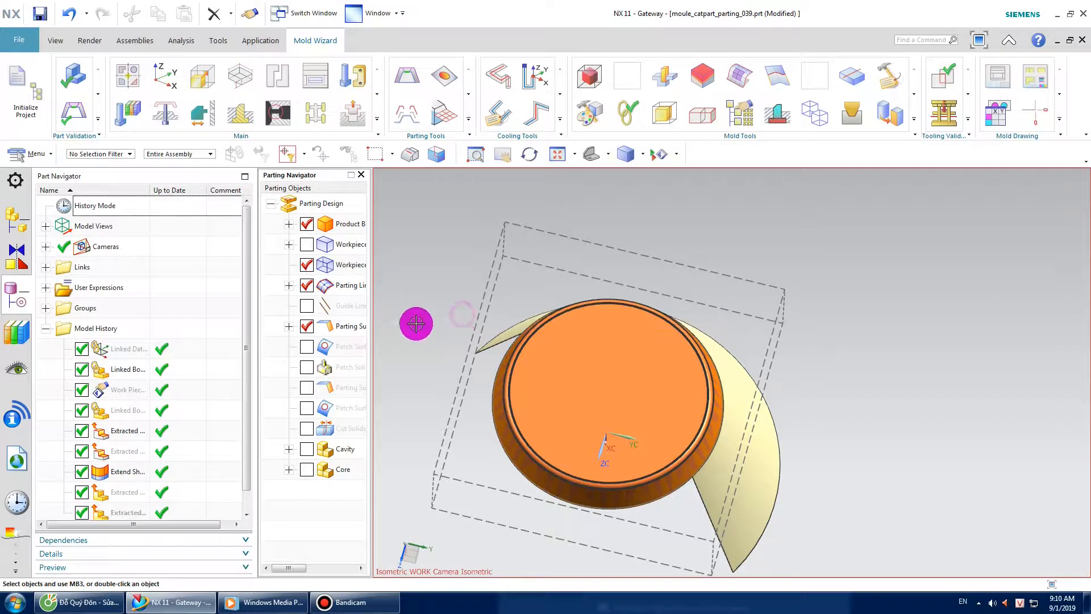
Step: Delete the Extend Sheet feature of the parting surface along with its dependent extracted bodies
{"action": "scroll", "coordinate": [206, 483], "scroll_direction": "down", "scroll_amount": 1}
{"action": "left_click", "coordinate": [119, 492]}
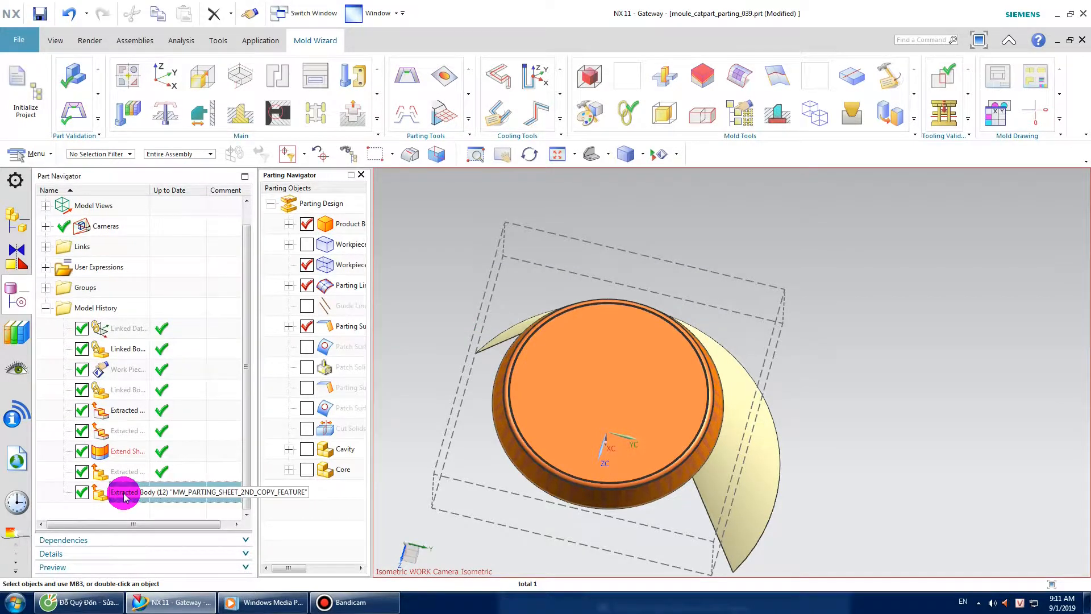
{"action": "right_click", "coordinate": [119, 492]}
{"action": "left_click", "coordinate": [401, 431]}
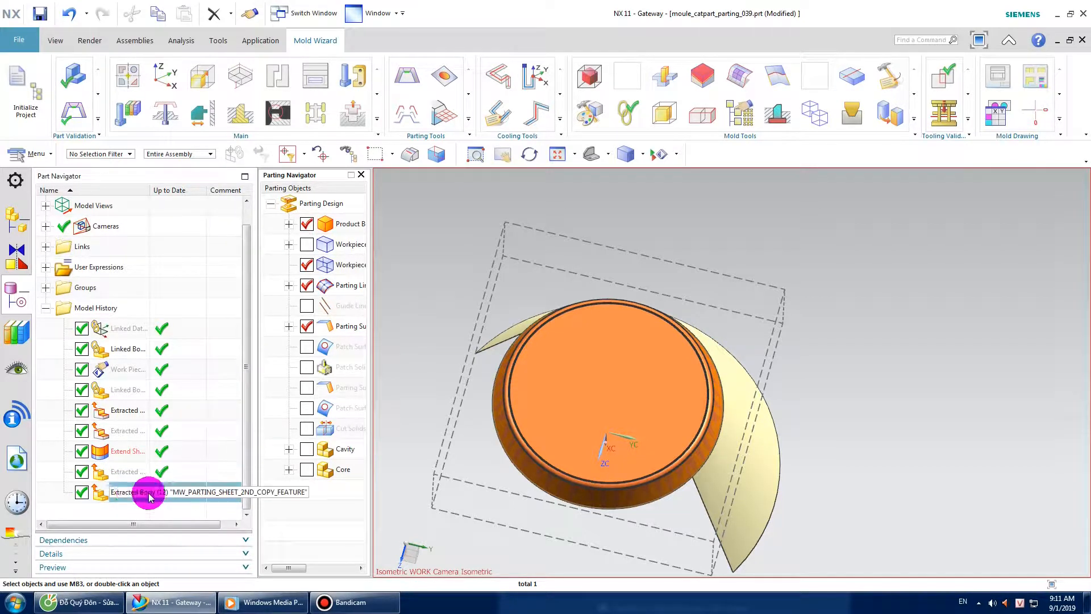
{"action": "left_click", "coordinate": [132, 453]}
{"action": "right_click", "coordinate": [132, 453]}
{"action": "left_click", "coordinate": [176, 363]}
{"action": "left_click", "coordinate": [591, 284]}
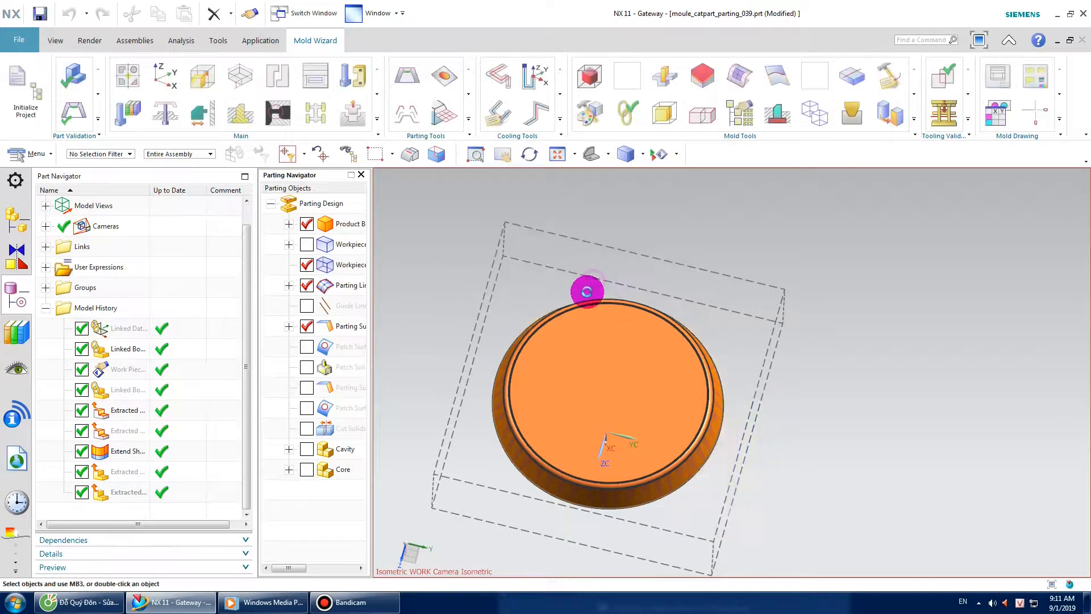
Step: Restart the parting surface design for Segment 1 and choose the Ribbon Surface method
{"action": "left_click", "coordinate": [440, 118]}
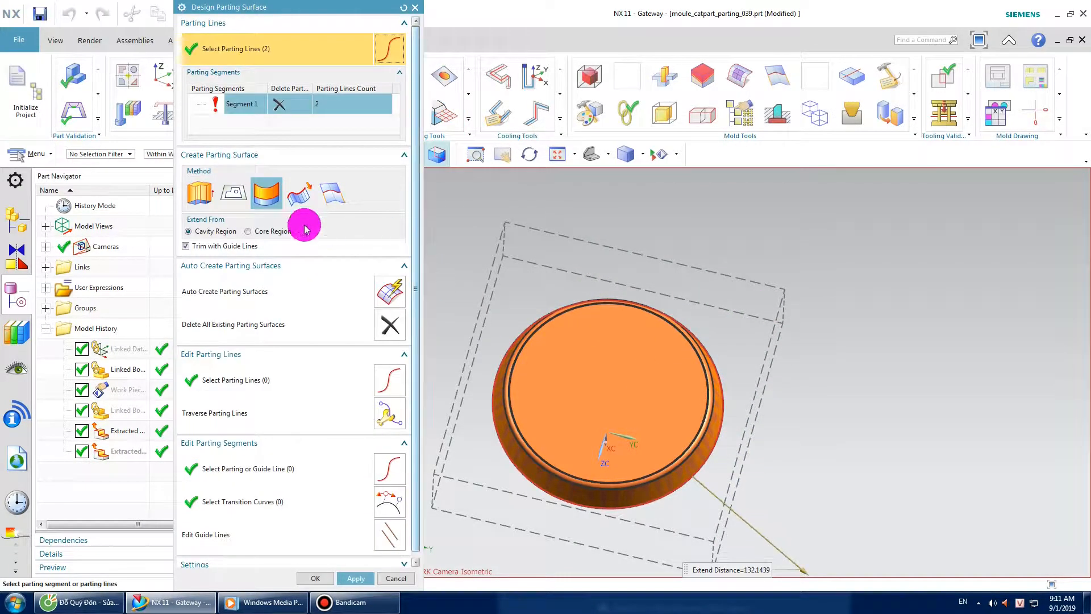
{"action": "left_click", "coordinate": [299, 194]}
{"action": "scroll", "coordinate": [709, 449], "scroll_direction": "down", "scroll_amount": 2}
{"action": "scroll", "coordinate": [714, 457], "scroll_direction": "up", "scroll_amount": 4}
{"action": "middle_click_drag", "start_coordinate": [699, 494], "coordinate": [667, 447]}
{"action": "scroll", "coordinate": [667, 448], "scroll_direction": "down", "scroll_amount": 3}
{"action": "scroll", "coordinate": [666, 448], "scroll_direction": "up", "scroll_amount": 6}
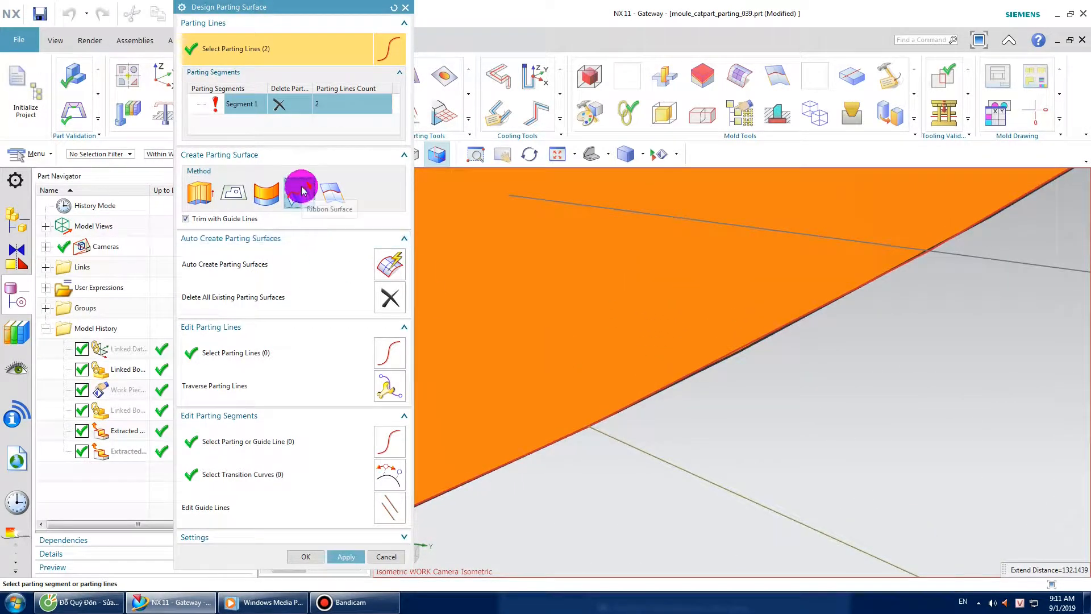
Step: Edit Segment 1's parting lines by selecting the product's lower outer rim edge, and apply the edit
{"action": "left_click", "coordinate": [398, 356]}
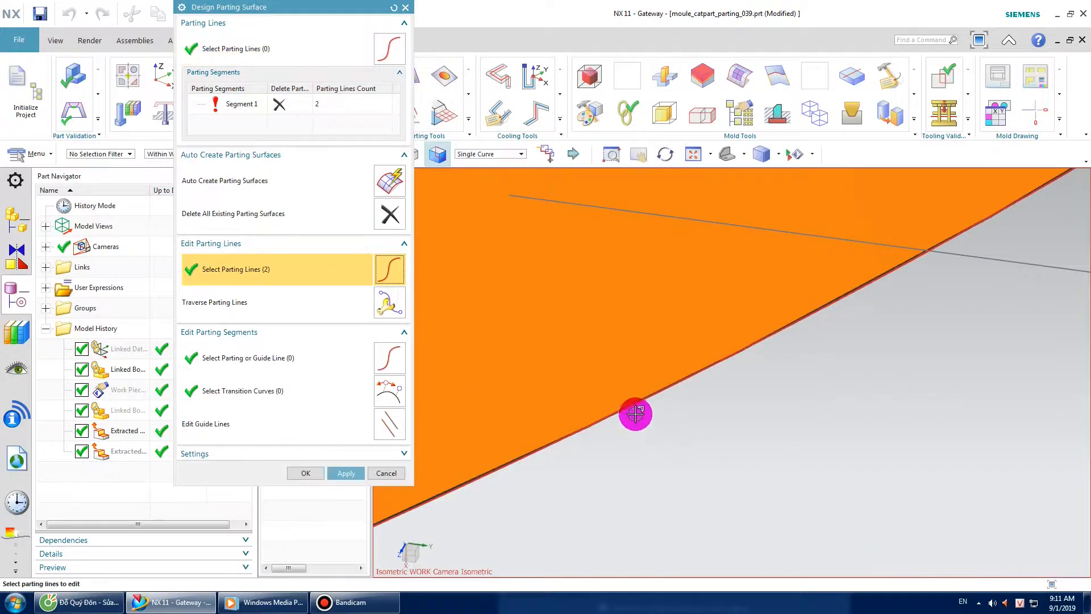
{"action": "scroll", "coordinate": [610, 412], "scroll_direction": "up", "scroll_amount": 2}
{"action": "middle_click_drag", "start_coordinate": [616, 438], "coordinate": [736, 421], "text": "shift"}
{"action": "scroll", "coordinate": [727, 416], "scroll_direction": "up", "scroll_amount": 2}
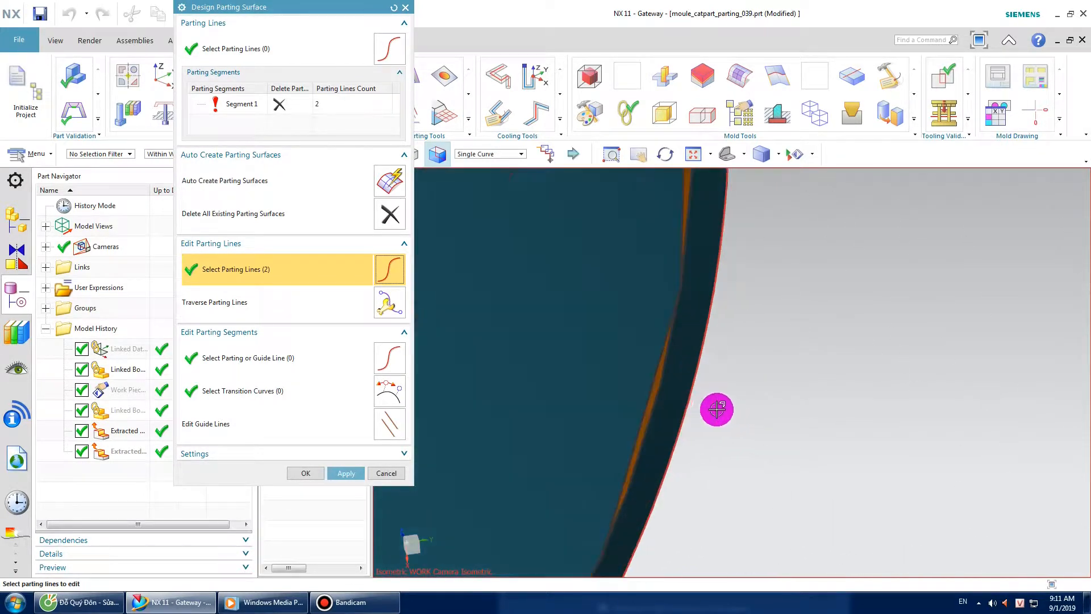
{"action": "left_click", "coordinate": [691, 403]}
{"action": "scroll", "coordinate": [718, 415], "scroll_direction": "down", "scroll_amount": 4}
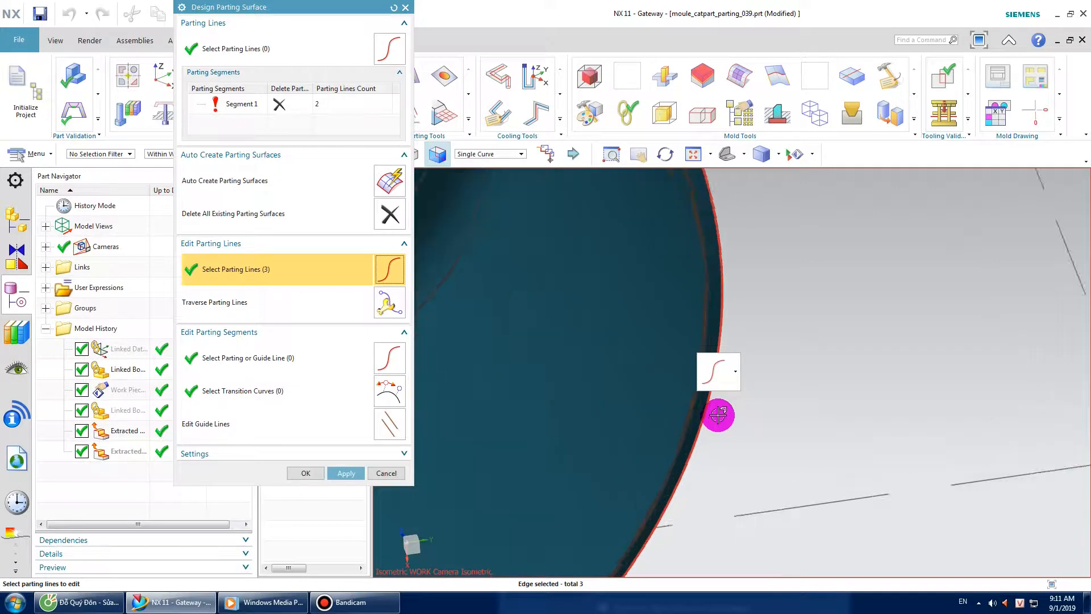
{"action": "scroll", "coordinate": [718, 415], "scroll_direction": "down", "scroll_amount": 4}
{"action": "middle_click_drag", "start_coordinate": [733, 426], "coordinate": [739, 476]}
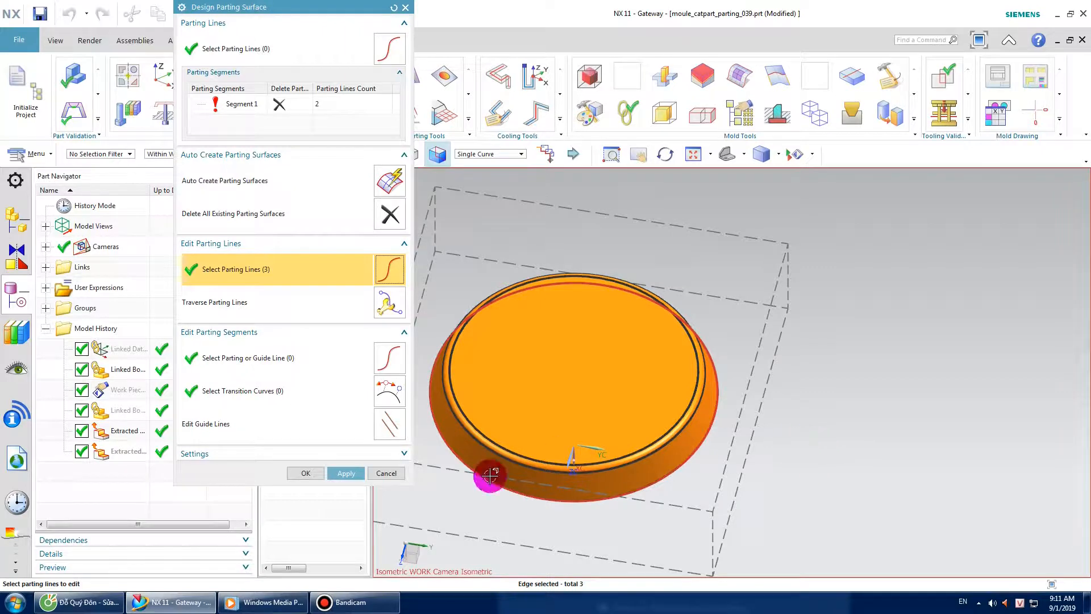
{"action": "left_click", "coordinate": [337, 475]}
Step: Create the ribbon parting surface for Segment 1 around the product's rim and leave the parting surface design
{"action": "middle_click_drag", "start_coordinate": [604, 479], "coordinate": [764, 451]}
{"action": "scroll", "coordinate": [776, 431], "scroll_direction": "down", "scroll_amount": 2}
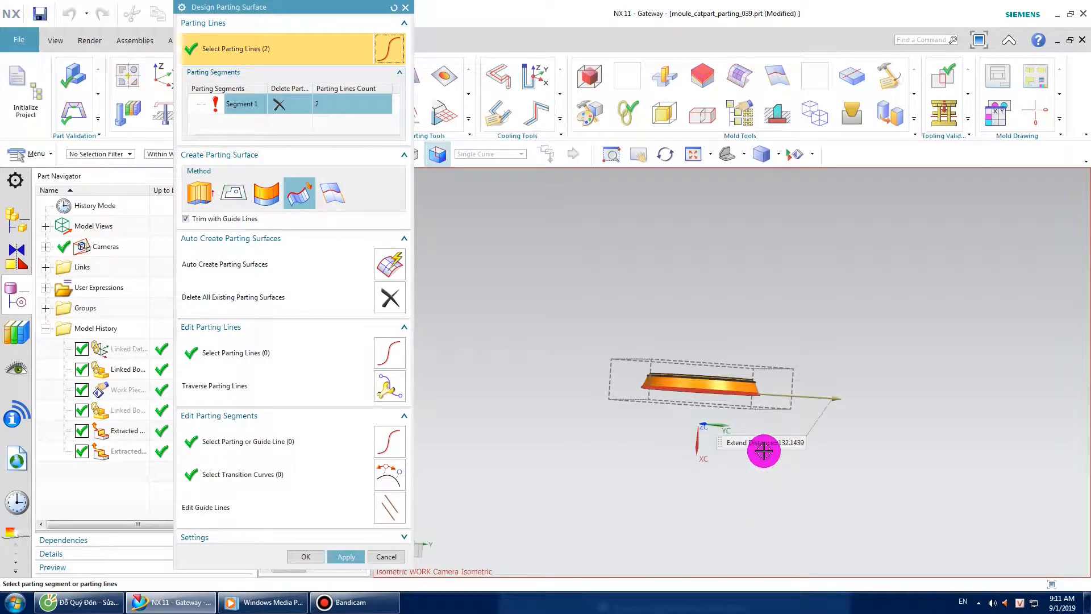
{"action": "right_click", "coordinate": [610, 443]}
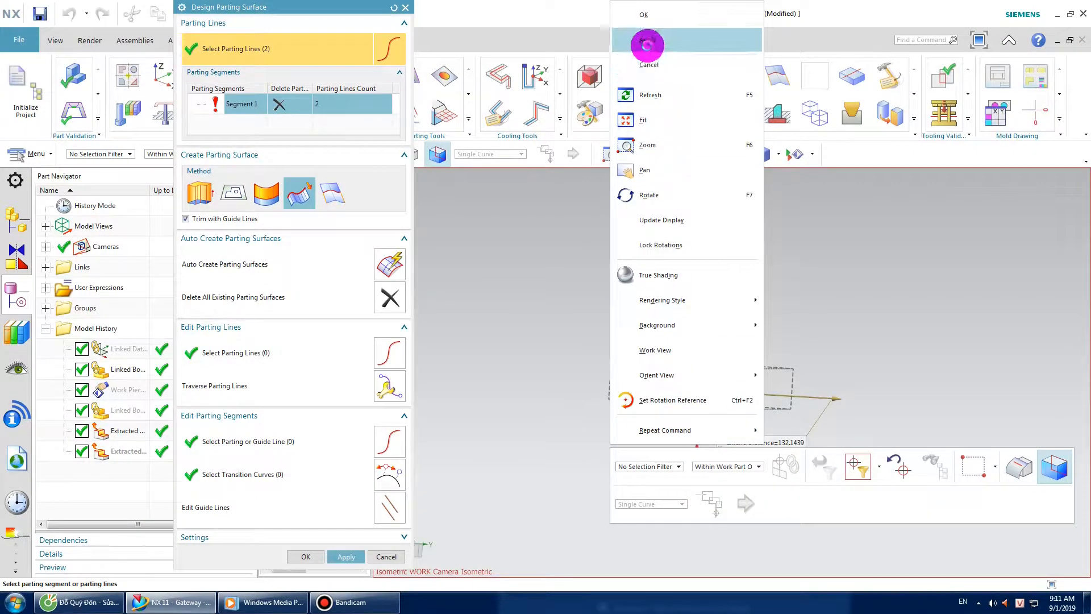
{"action": "left_click", "coordinate": [653, 37]}
{"action": "middle_click", "coordinate": [682, 290]}
{"action": "middle_click_drag", "start_coordinate": [682, 290], "coordinate": [685, 330]}
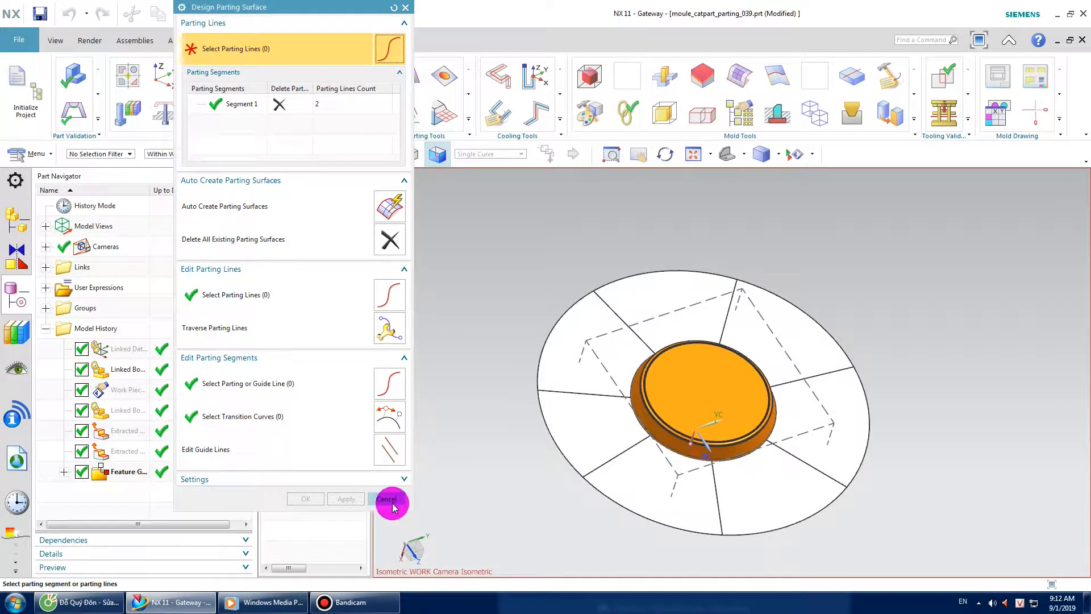
{"action": "left_click", "coordinate": [386, 498]}
Step: Edit the parting and patch surfaces with the Parting Surface type, keeping the ribbon sheet body as the parting sheet
{"action": "left_click", "coordinate": [466, 118]}
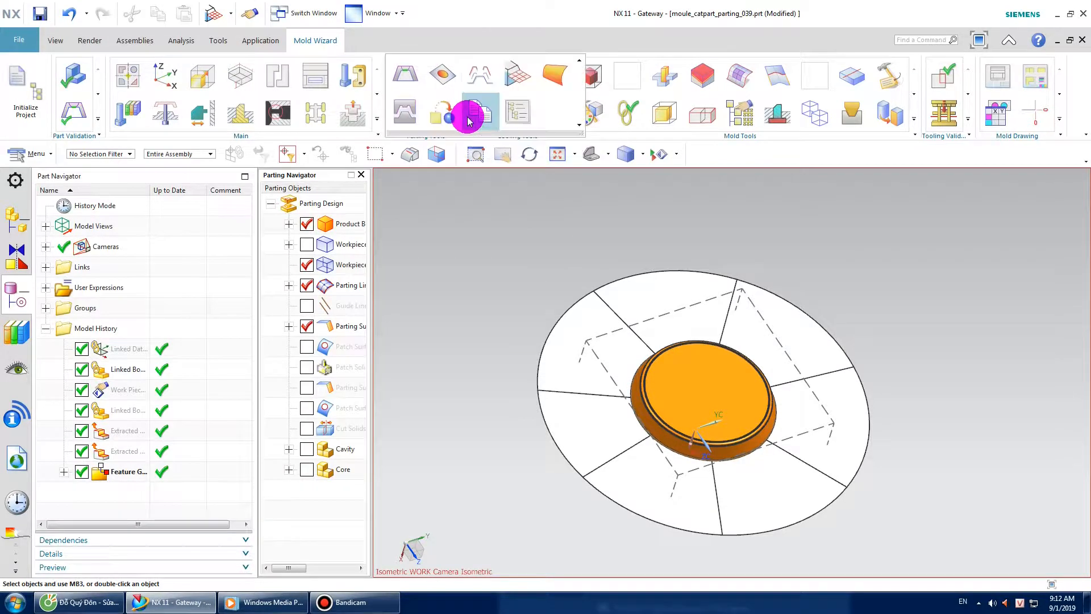
{"action": "left_click", "coordinate": [562, 74]}
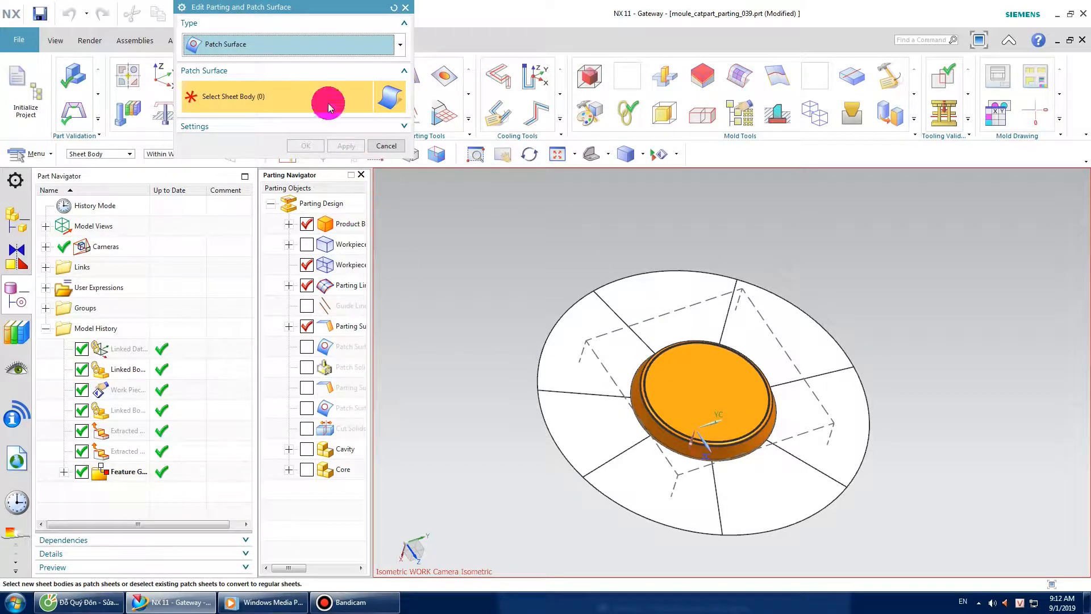
{"action": "left_click", "coordinate": [401, 51]}
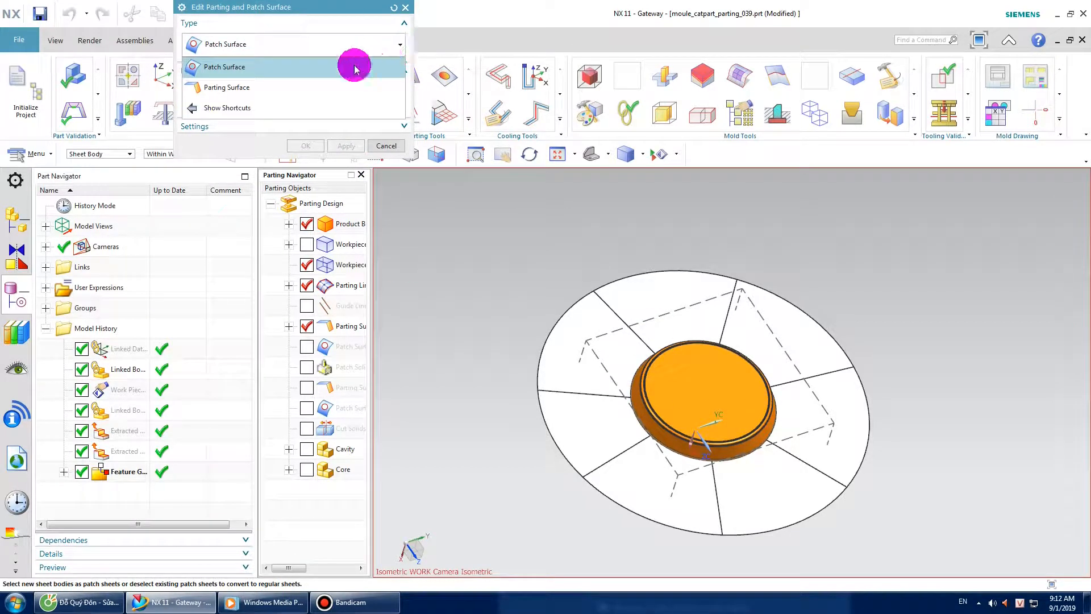
{"action": "left_click", "coordinate": [268, 88]}
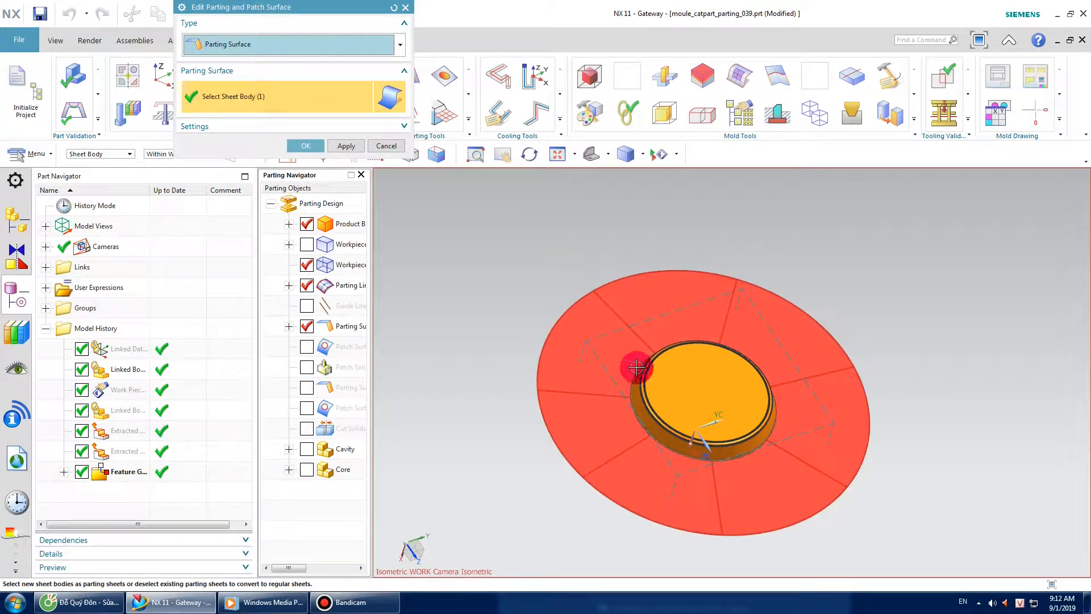
{"action": "left_click", "coordinate": [365, 146]}
{"action": "left_click", "coordinate": [318, 149]}
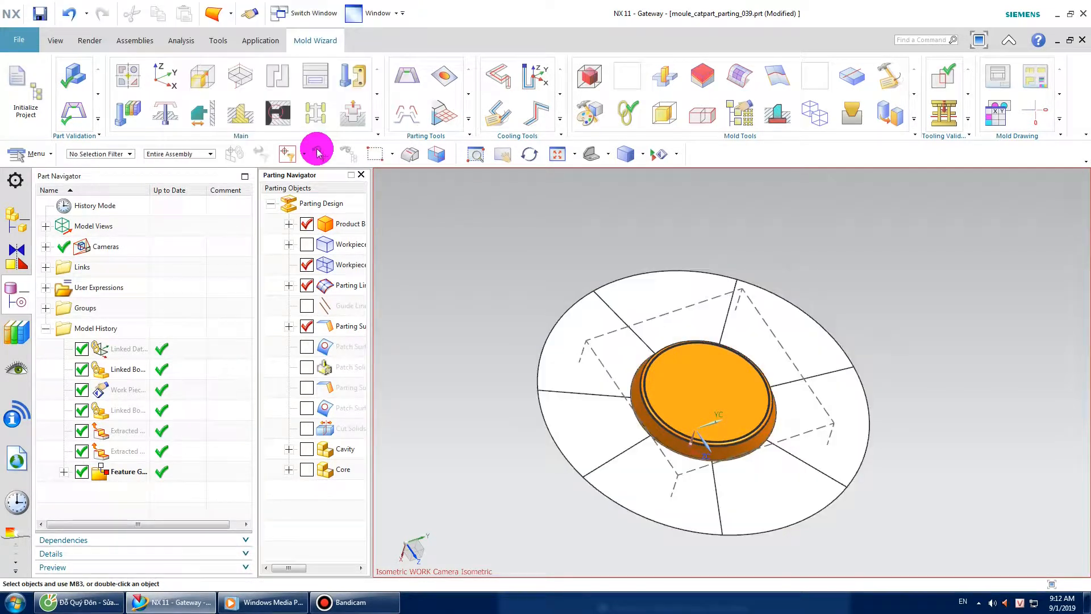
Step: Define the cavity and core for All Regions and accept the parting result of each
{"action": "middle_click_drag", "start_coordinate": [644, 277], "coordinate": [679, 338]}
{"action": "scroll", "coordinate": [685, 412], "scroll_direction": "down", "scroll_amount": 3}
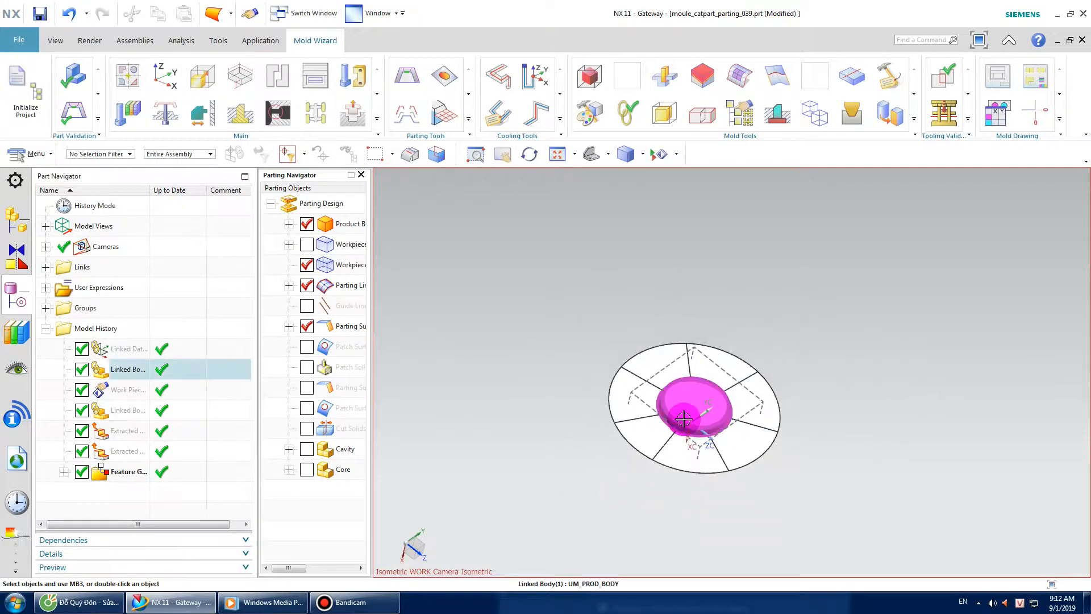
{"action": "scroll", "coordinate": [685, 414], "scroll_direction": "up", "scroll_amount": 6}
{"action": "mouse_move", "coordinate": [697, 441]}
{"action": "middle_mouse_down"}
{"action": "mouse_move", "coordinate": [706, 409]}
{"action": "mouse_move", "coordinate": [701, 448]}
{"action": "middle_mouse_up"}
{"action": "scroll", "coordinate": [664, 436], "scroll_direction": "up", "scroll_amount": 1}
{"action": "scroll", "coordinate": [653, 423], "scroll_direction": "down", "scroll_amount": 2}
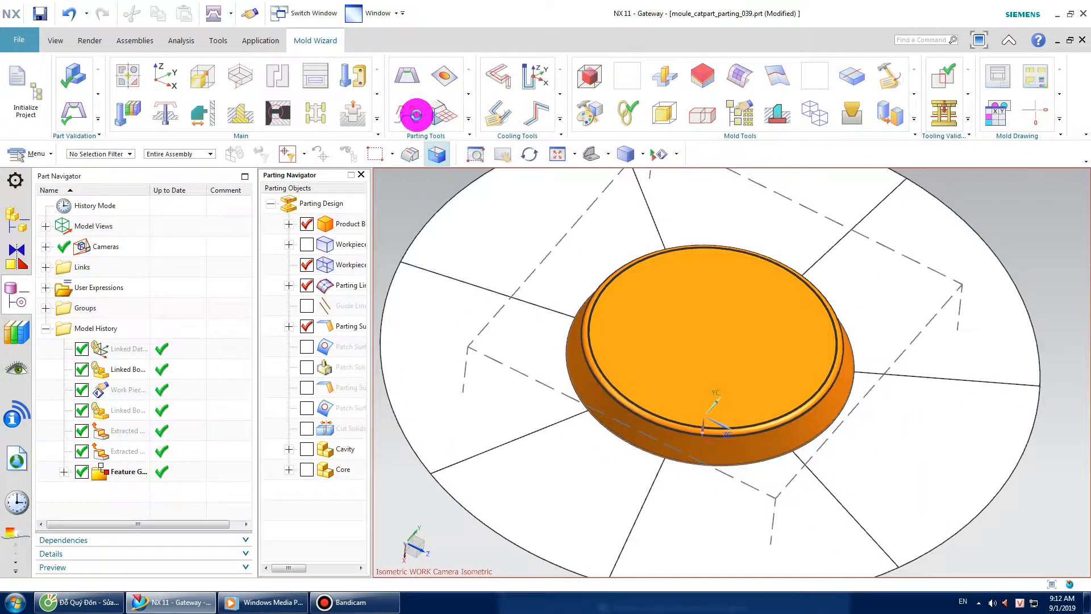
{"action": "left_click", "coordinate": [414, 111]}
{"action": "left_click", "coordinate": [250, 102]}
{"action": "left_click", "coordinate": [337, 322]}
{"action": "scroll", "coordinate": [591, 341], "scroll_direction": "up", "scroll_amount": 1}
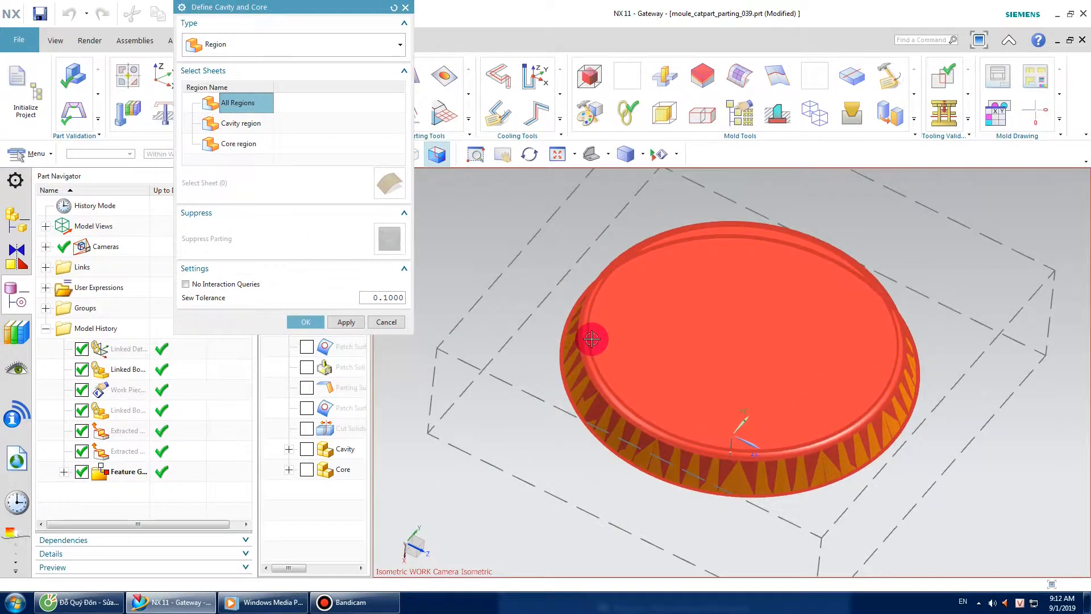
{"action": "scroll", "coordinate": [592, 339], "scroll_direction": "down", "scroll_amount": 2}
{"action": "middle_click_drag", "start_coordinate": [597, 356], "coordinate": [519, 280]}
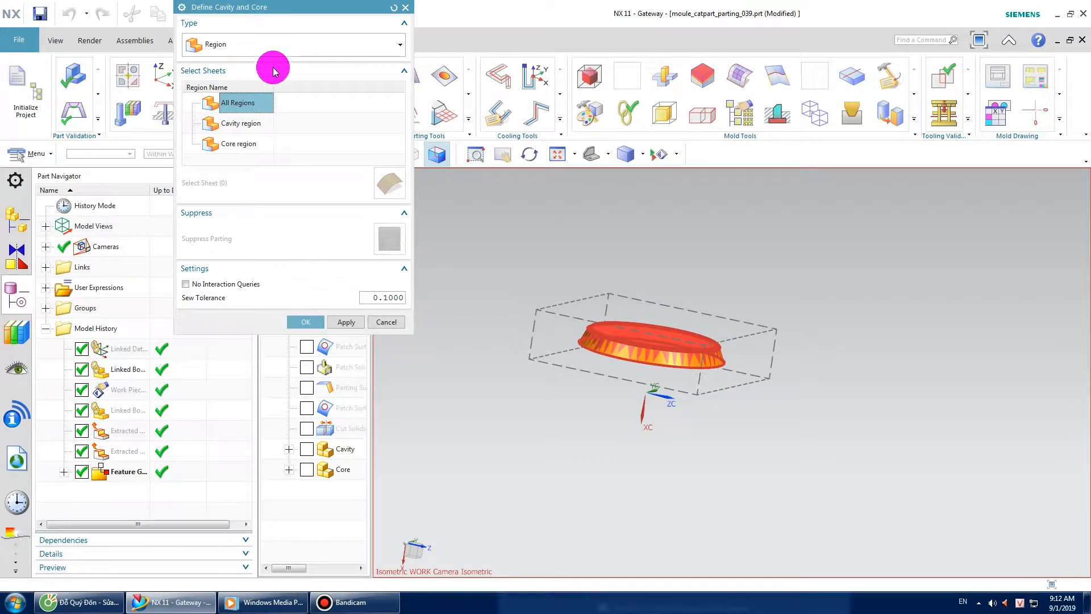
{"action": "left_click", "coordinate": [342, 48]}
{"action": "left_click", "coordinate": [676, 316]}
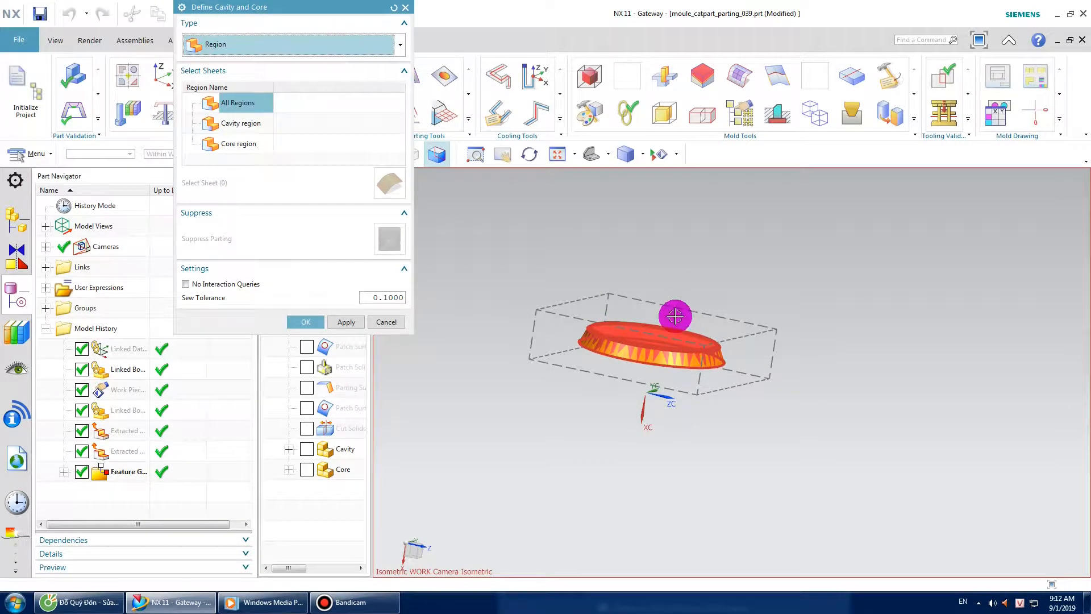
{"action": "left_click", "coordinate": [321, 330]}
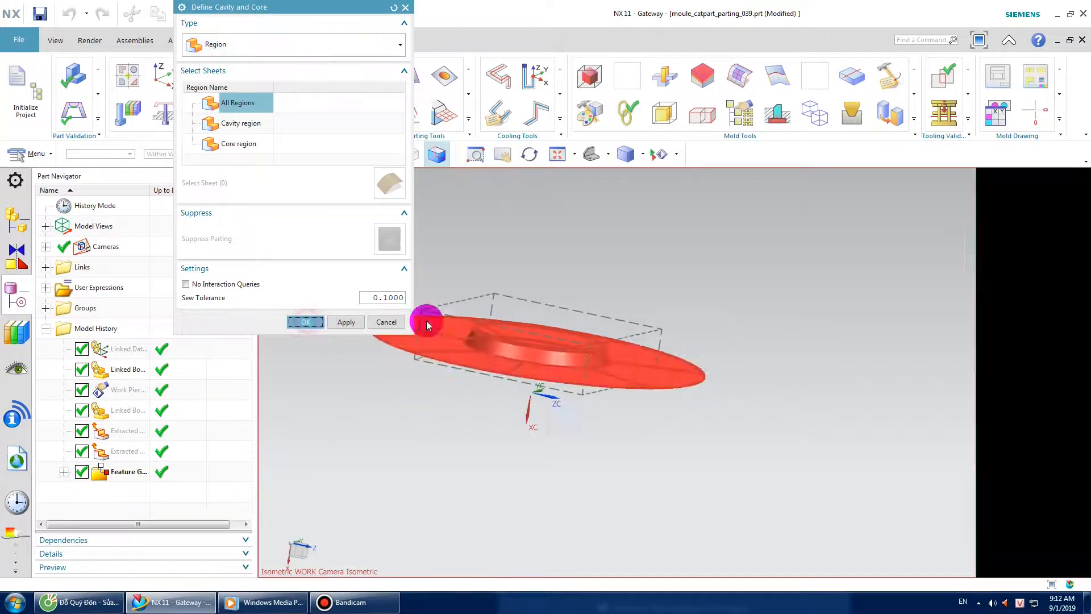
{"action": "left_click", "coordinate": [306, 47]}
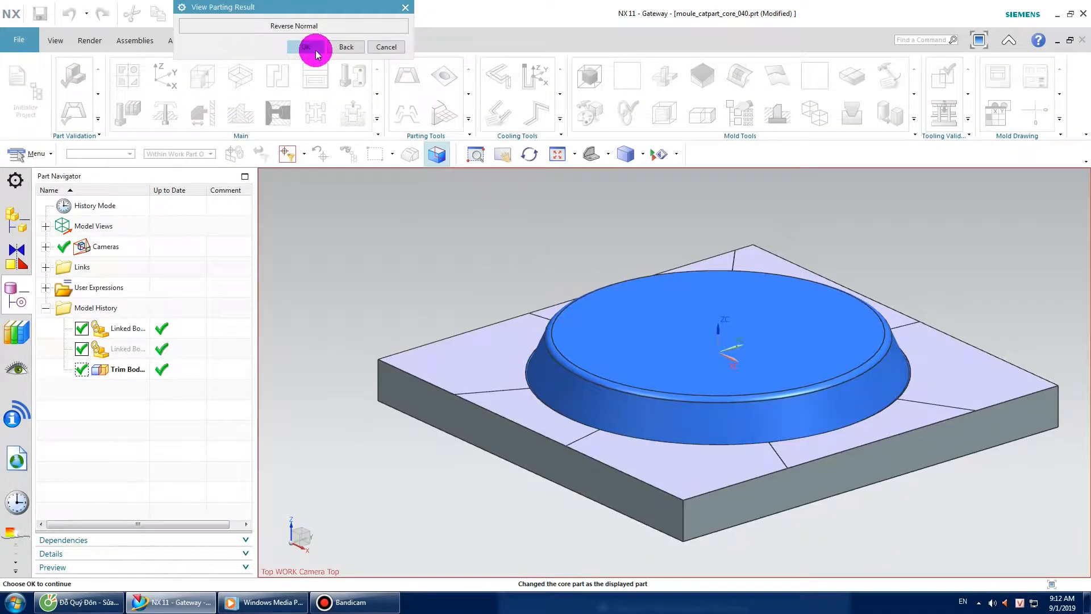
{"action": "left_click", "coordinate": [314, 47]}
Step: Display the part moule_catpart_top_025.prt and switch it to the Modeling application
{"action": "middle_click_drag", "start_coordinate": [548, 291], "coordinate": [640, 335]}
{"action": "scroll", "coordinate": [640, 335], "scroll_direction": "up", "scroll_amount": 3}
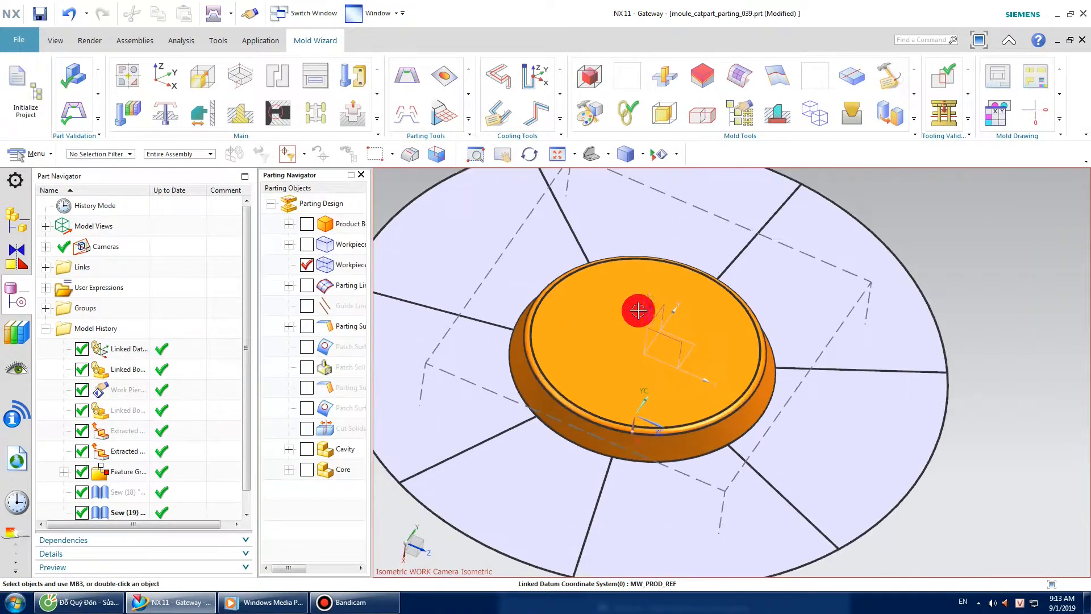
{"action": "left_click", "coordinate": [376, 14]}
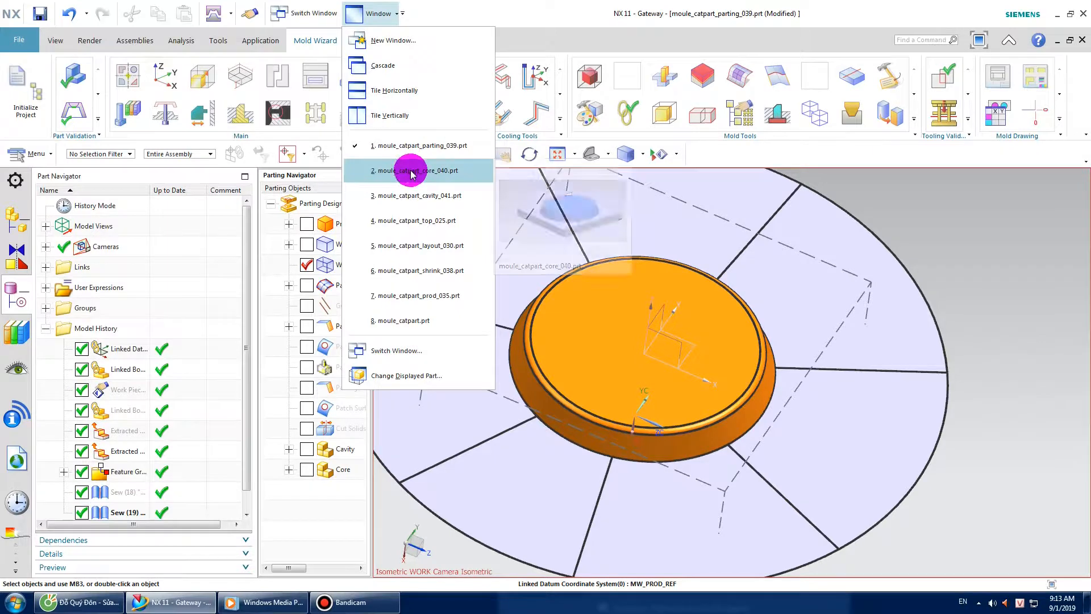
{"action": "left_click", "coordinate": [414, 221]}
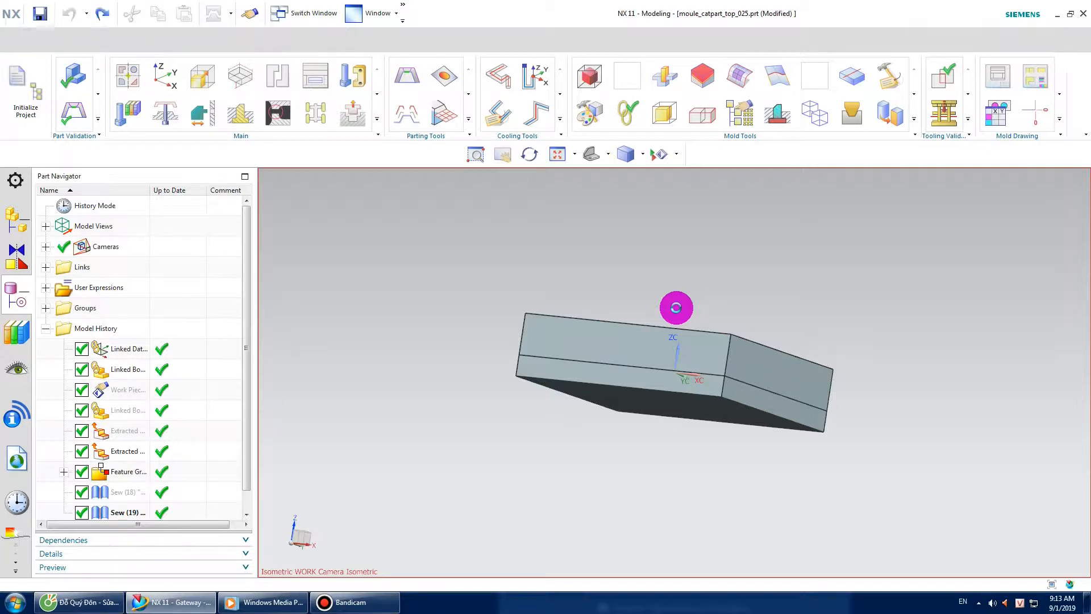
{"action": "key", "text": "ctrl+m"}
{"action": "middle_click_drag", "start_coordinate": [676, 307], "coordinate": [719, 321]}
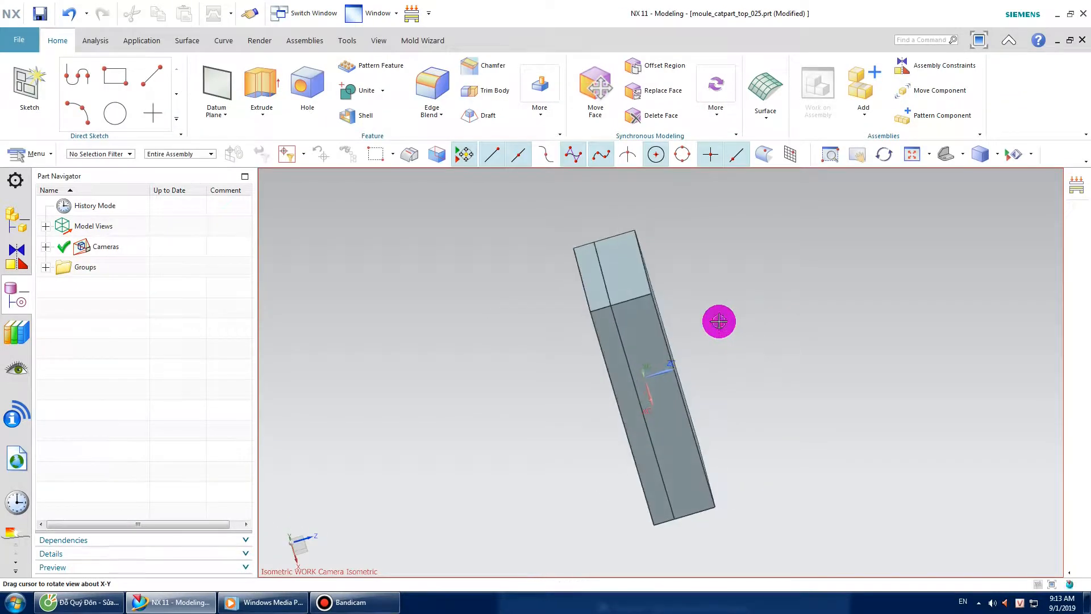
Step: Look through the available NX applications, including the Die Design tools
{"action": "left_click", "coordinate": [153, 41]}
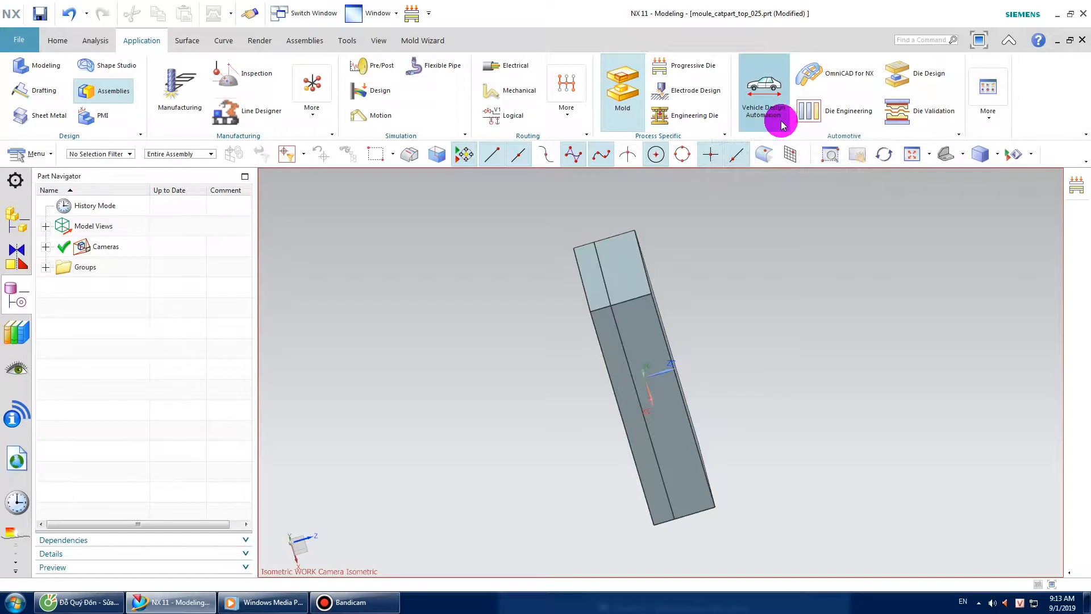
{"action": "left_click", "coordinate": [979, 116]}
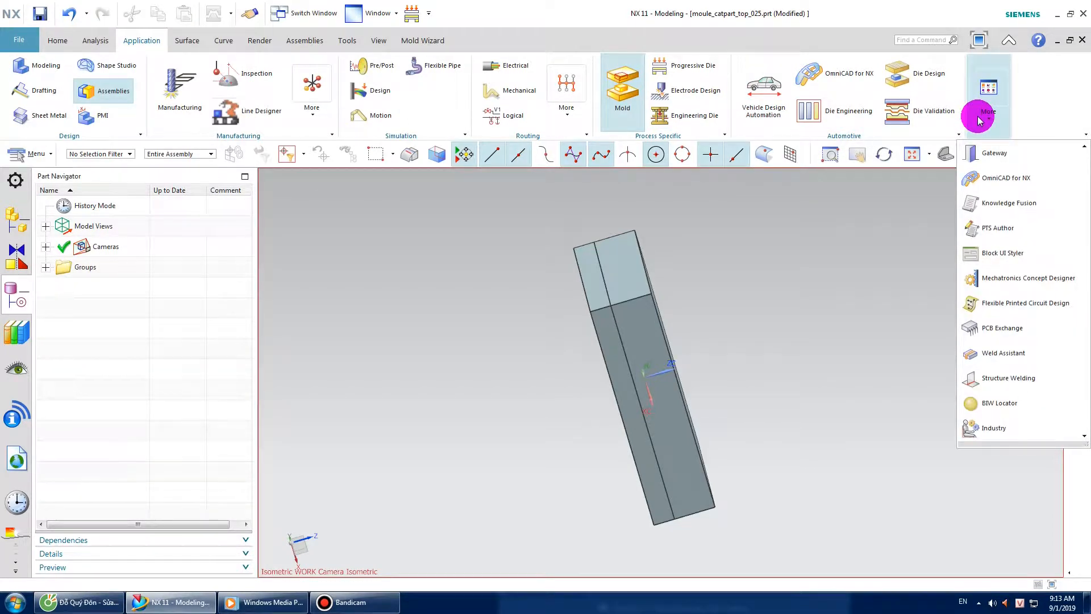
{"action": "left_click", "coordinate": [90, 42]}
{"action": "left_click", "coordinate": [126, 43]}
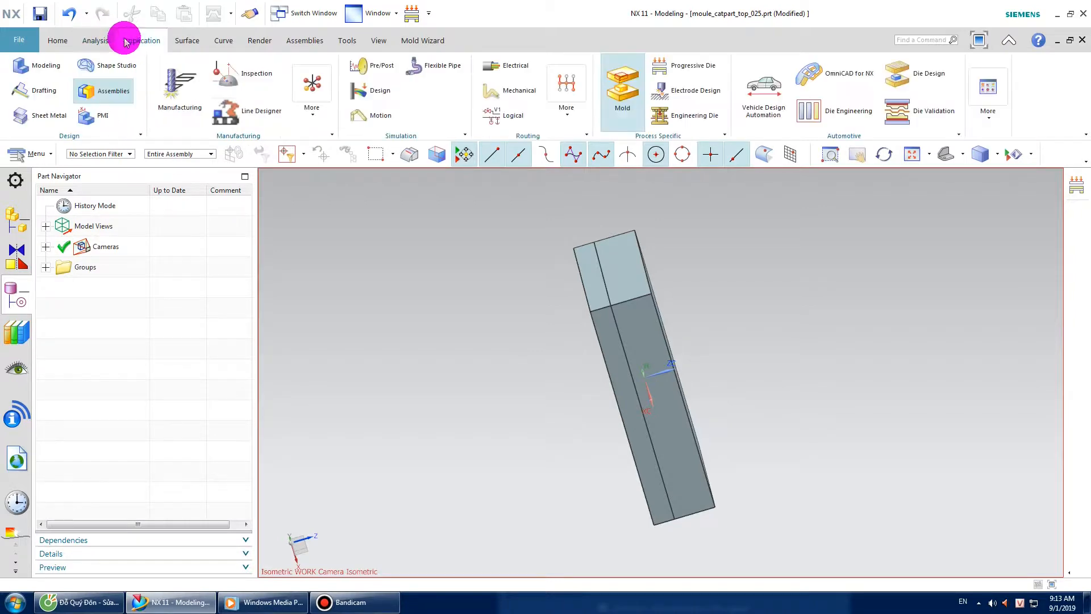
{"action": "left_click", "coordinate": [395, 103]}
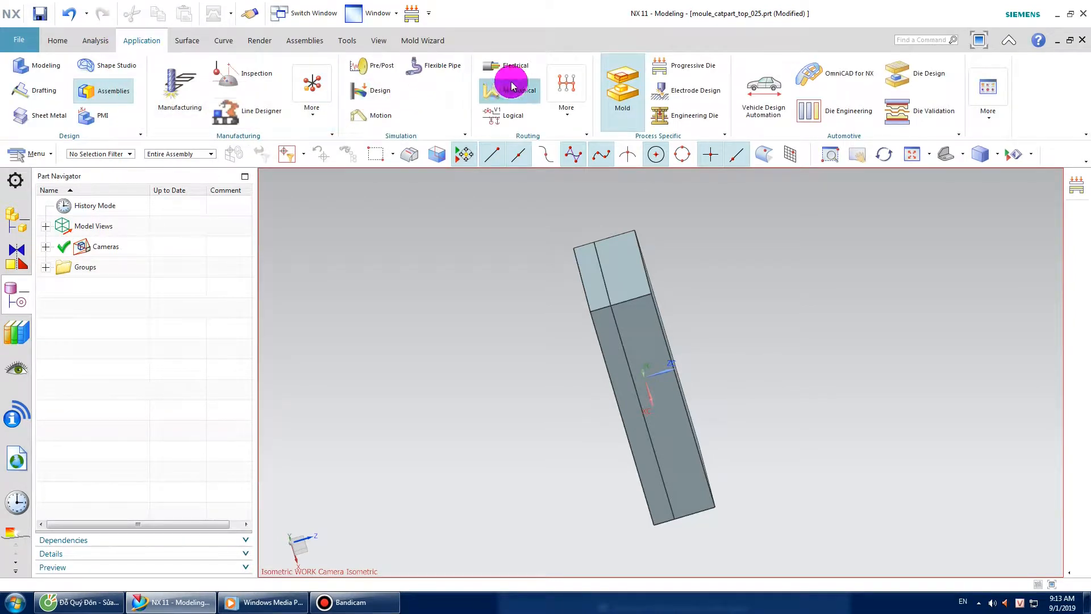
{"action": "left_click", "coordinate": [566, 109]}
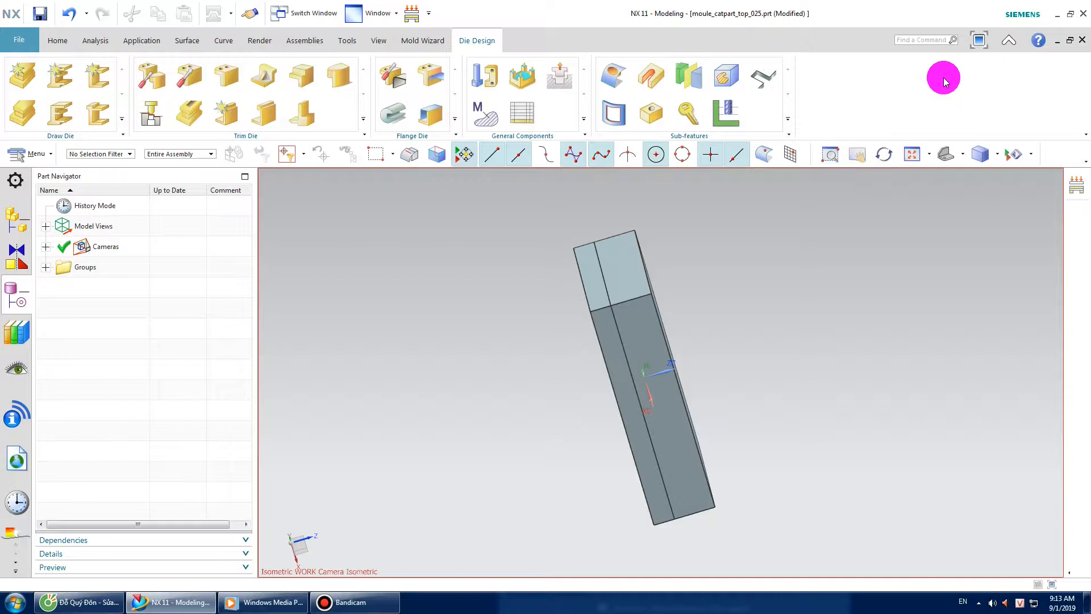
{"action": "left_click", "coordinate": [145, 39]}
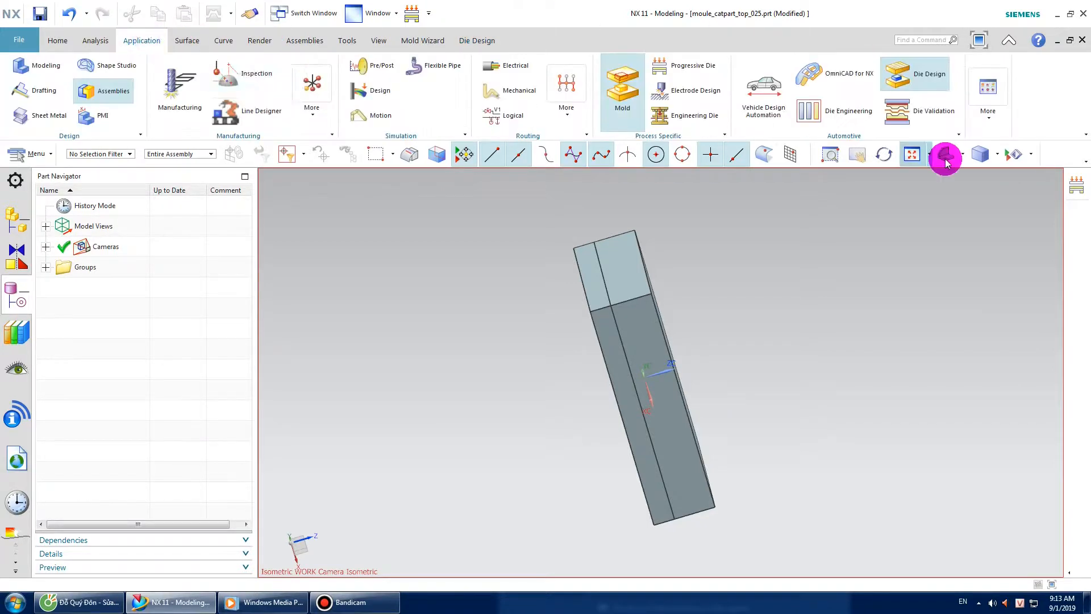
{"action": "left_click", "coordinate": [988, 114]}
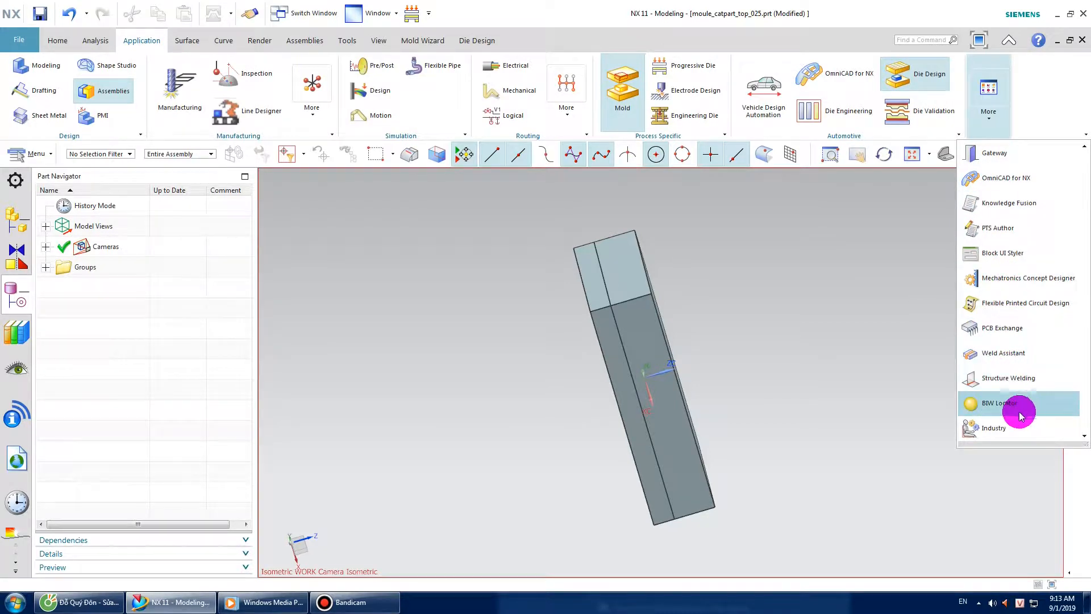
{"action": "left_click", "coordinate": [770, 304]}
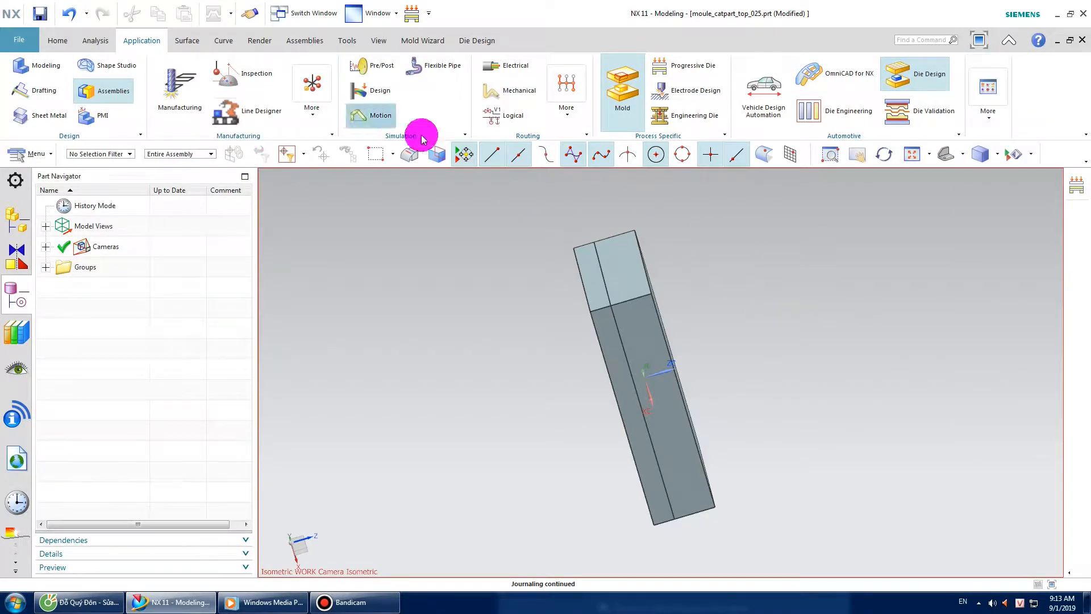
Step: Set the display translucency of the mold cavity component to 41 and accept enabling translucency
{"action": "left_click", "coordinate": [641, 307]}
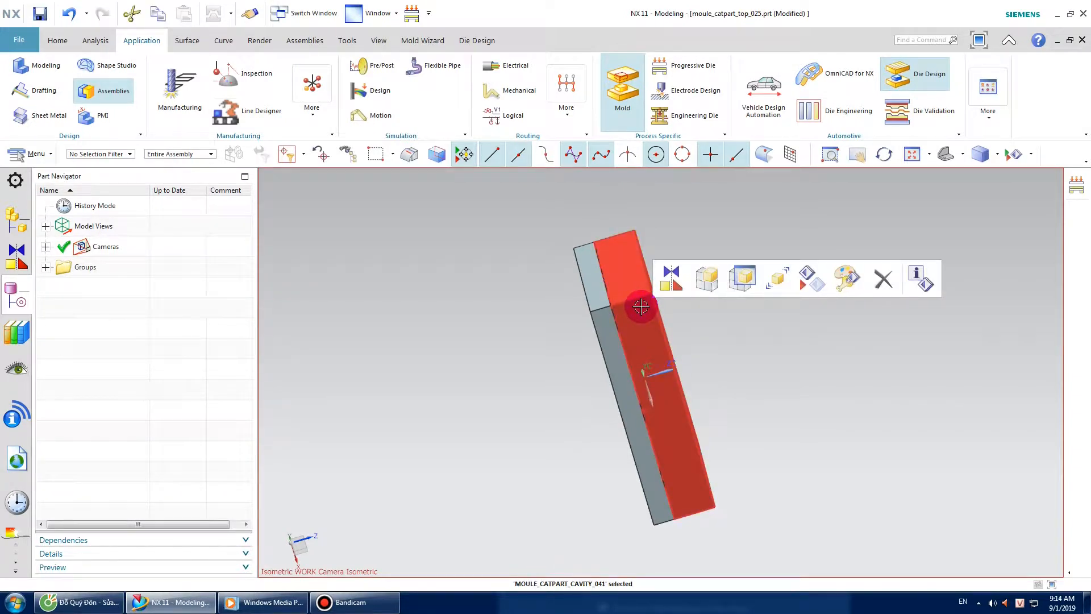
{"action": "right_click", "coordinate": [643, 308]}
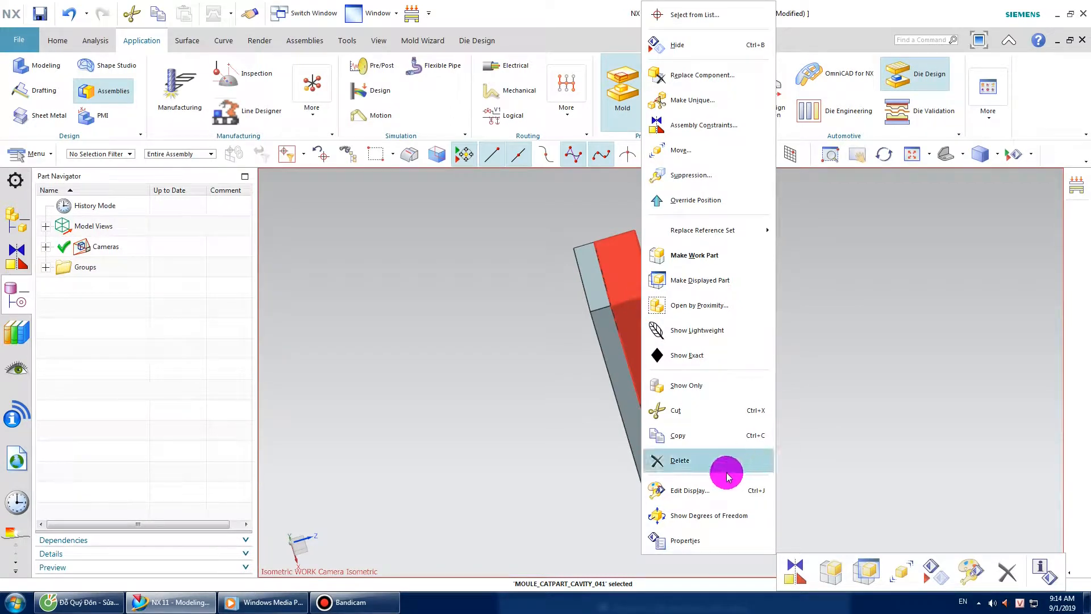
{"action": "left_click", "coordinate": [713, 490]}
{"action": "left_click_drag", "start_coordinate": [193, 182], "coordinate": [282, 185]}
{"action": "middle_click_drag", "start_coordinate": [815, 302], "coordinate": [768, 317]}
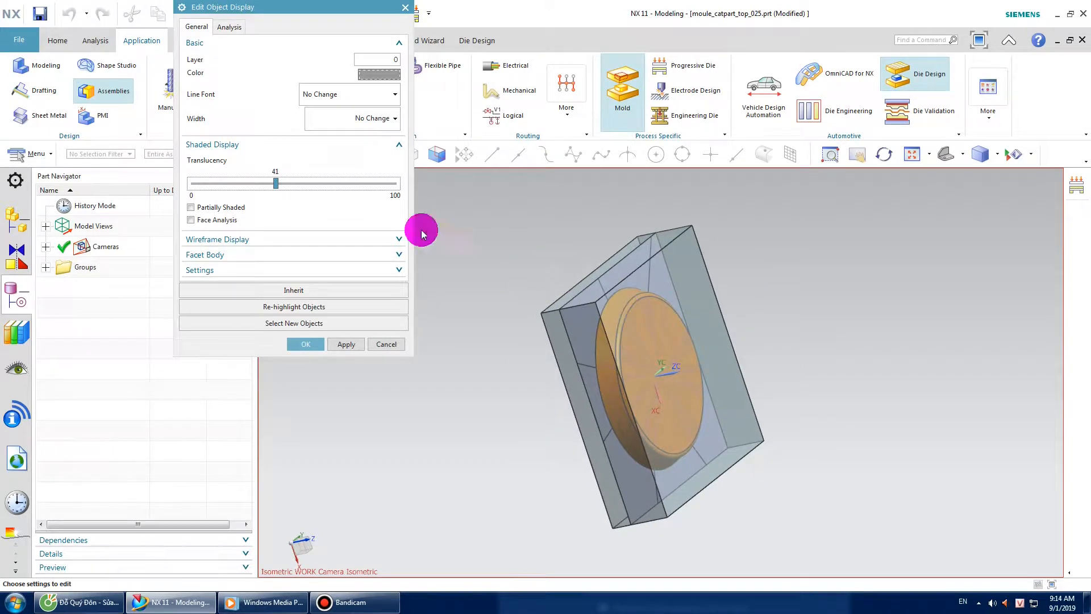
{"action": "left_click", "coordinate": [306, 344]}
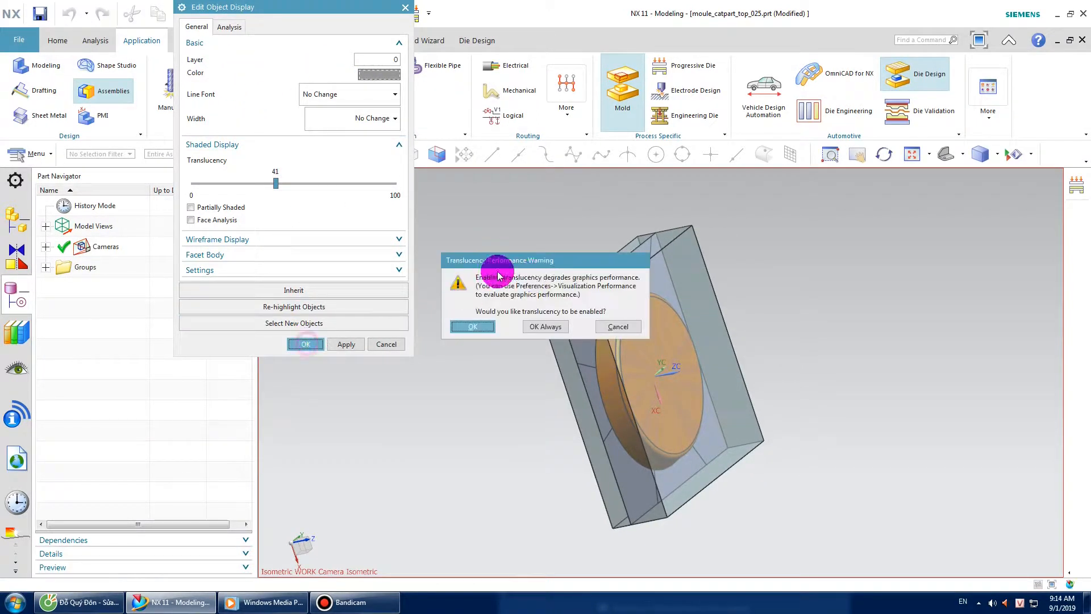
{"action": "left_click", "coordinate": [476, 325]}
Step: Create a new exploded view of the mold assembly with the name Explosion 1
{"action": "middle_click_drag", "start_coordinate": [548, 241], "coordinate": [565, 211]}
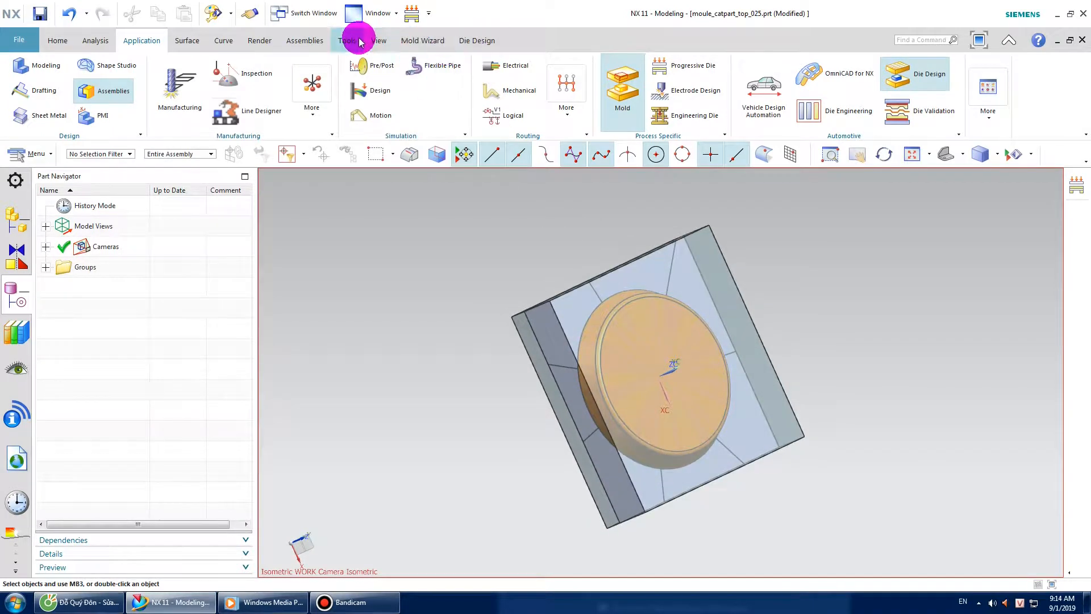
{"action": "left_click", "coordinate": [379, 41]}
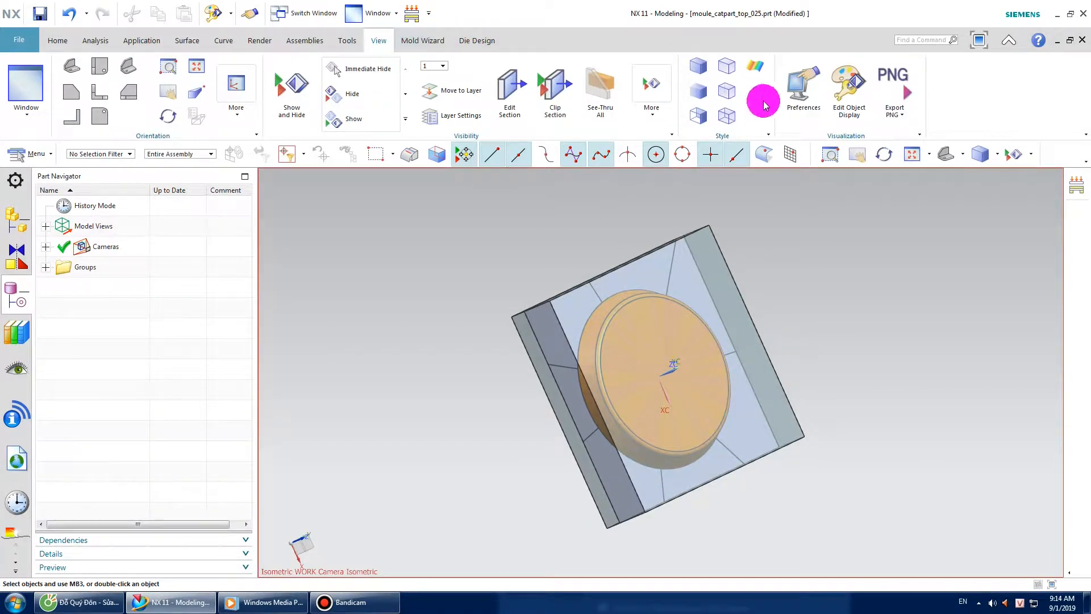
{"action": "left_click", "coordinate": [854, 109]}
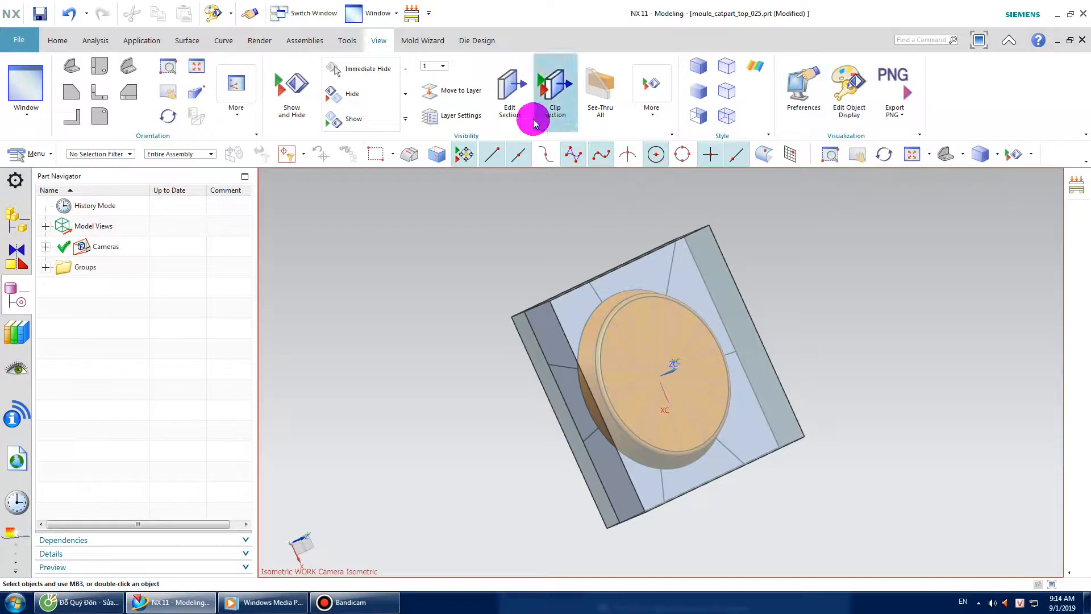
{"action": "left_click", "coordinate": [340, 43]}
{"action": "left_click", "coordinate": [305, 41]}
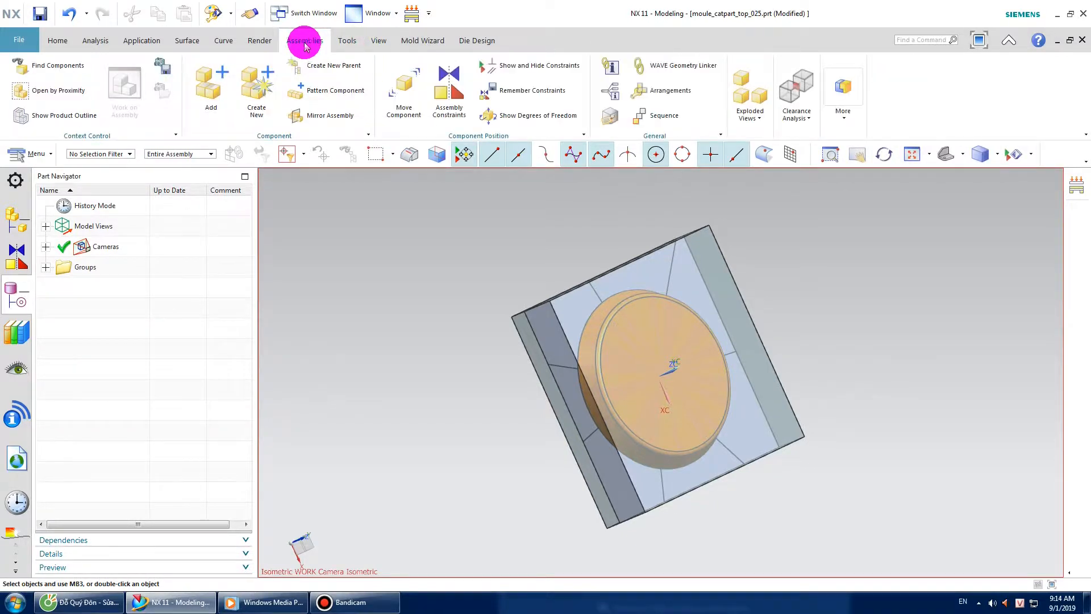
{"action": "left_click", "coordinate": [753, 117]}
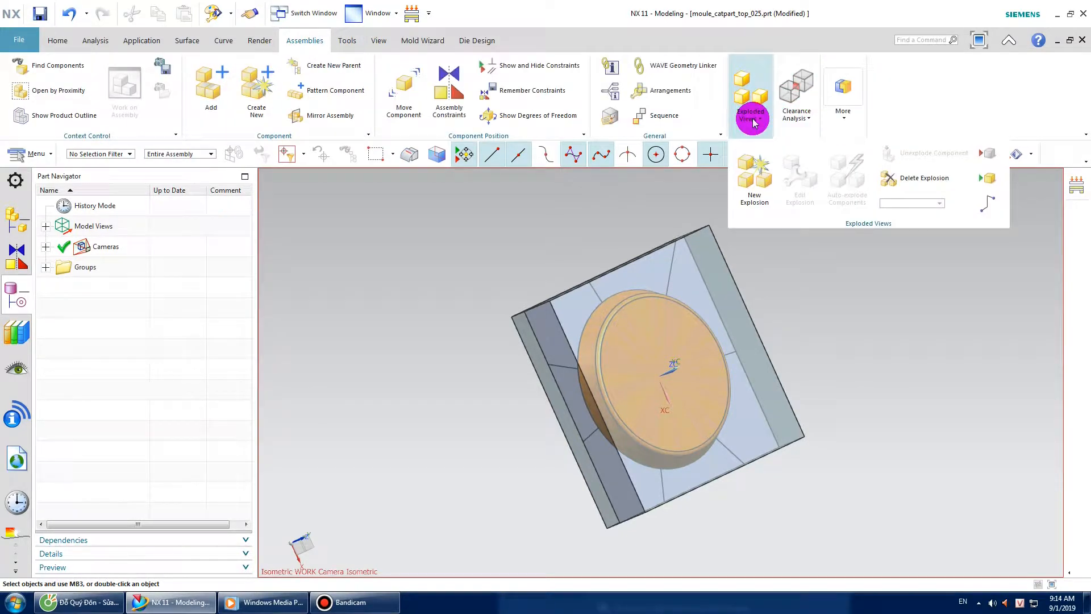
{"action": "left_click", "coordinate": [755, 176]}
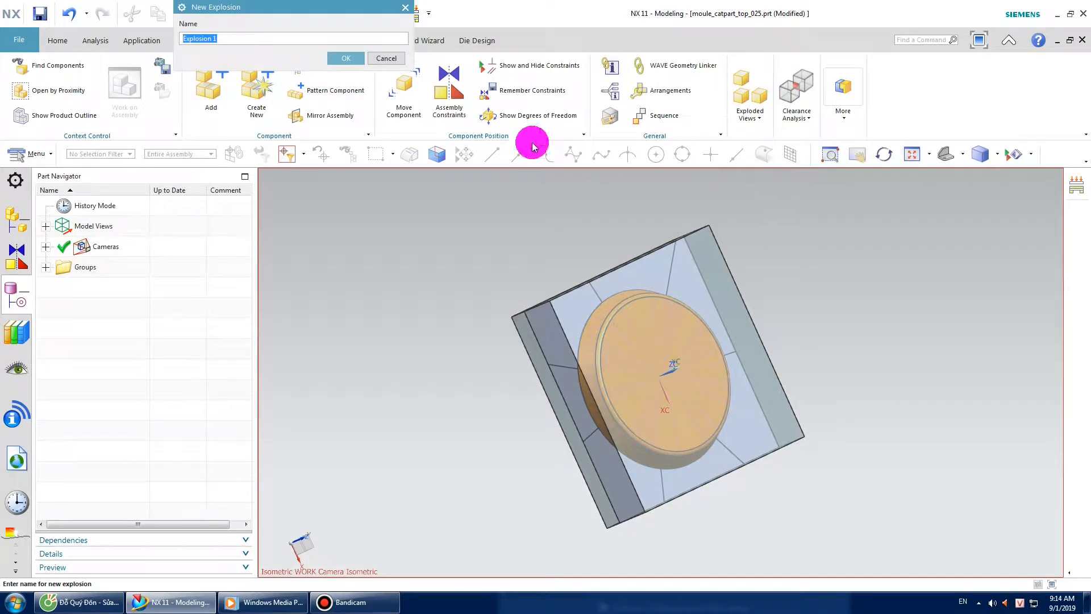
{"action": "left_click", "coordinate": [351, 59]}
Step: Edit the explosion to move the translucent cavity block away from the core in the positive ZC direction
{"action": "left_click", "coordinate": [745, 113]}
{"action": "left_click", "coordinate": [792, 165]}
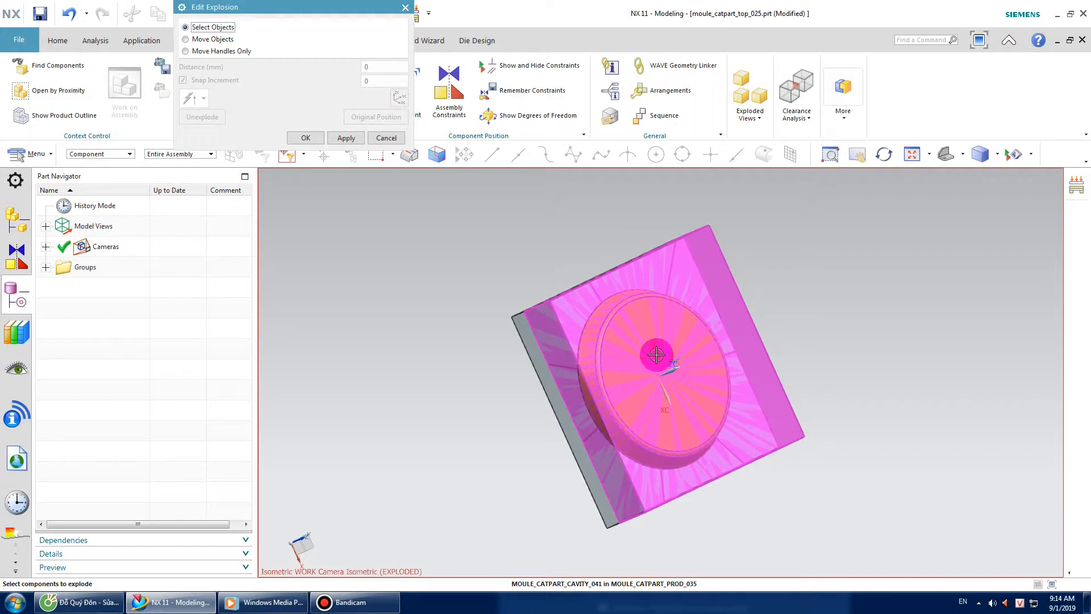
{"action": "left_click", "coordinate": [692, 343]}
{"action": "left_click", "coordinate": [255, 42]}
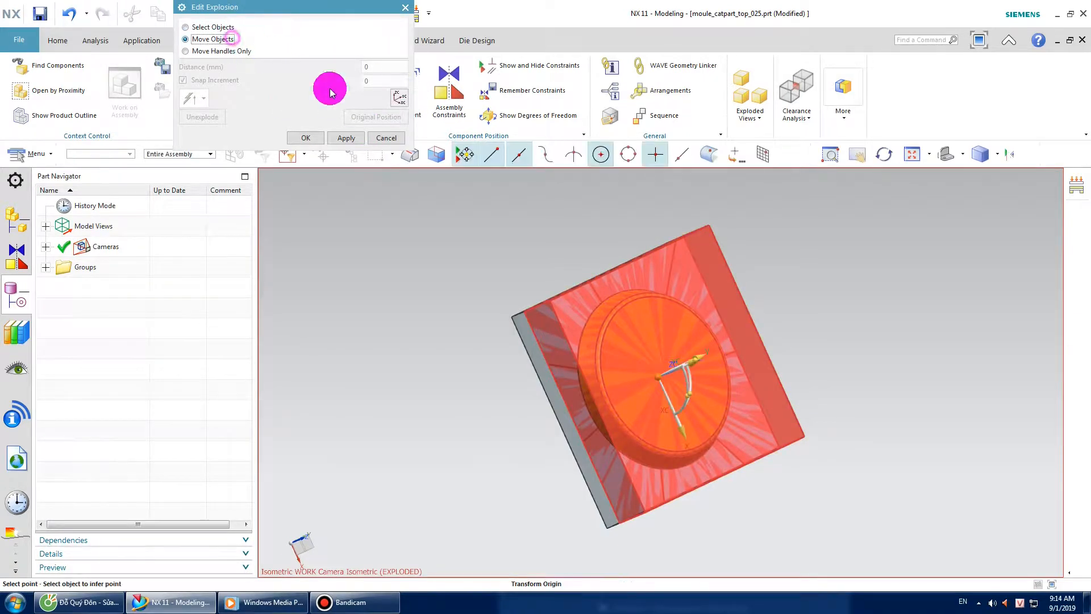
{"action": "left_click", "coordinate": [693, 356]}
{"action": "left_click_drag", "start_coordinate": [693, 364], "coordinate": [863, 309]}
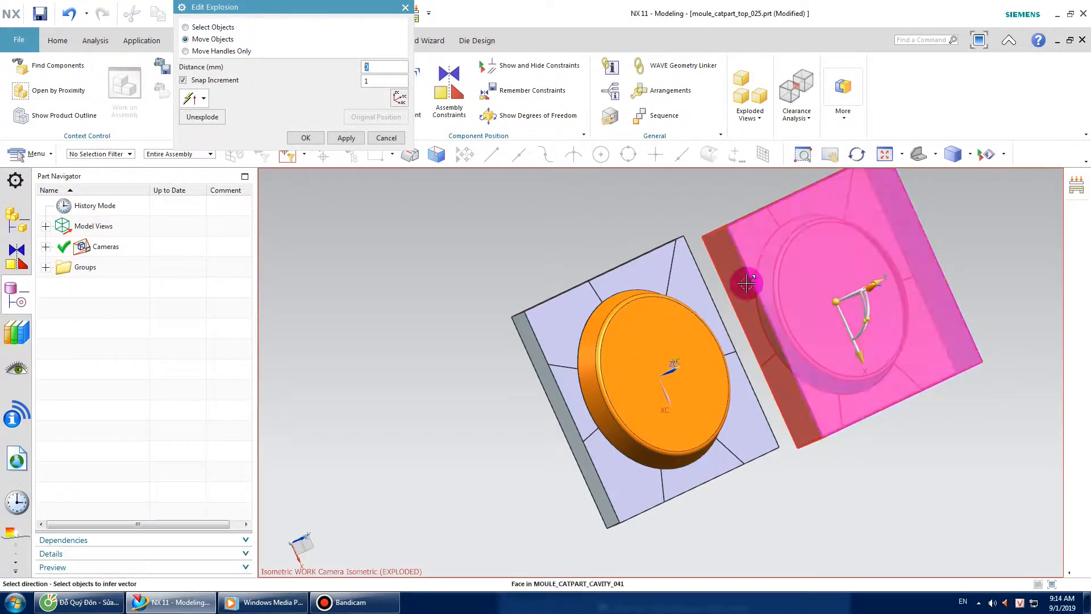
{"action": "left_click", "coordinate": [305, 137]}
Step: Edit the explosion to move the core block away from the orange molded part in the negative ZC direction
{"action": "left_click", "coordinate": [750, 114]}
{"action": "left_click", "coordinate": [799, 177]}
{"action": "left_click", "coordinate": [556, 324]}
{"action": "left_click", "coordinate": [214, 39]}
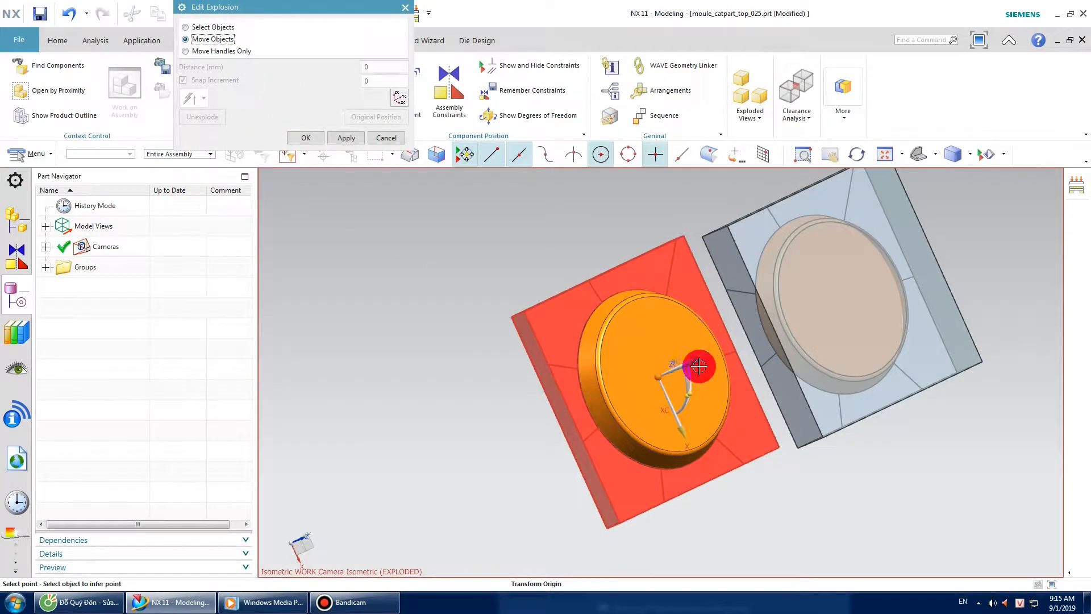
{"action": "left_click_drag", "start_coordinate": [694, 360], "coordinate": [531, 380]}
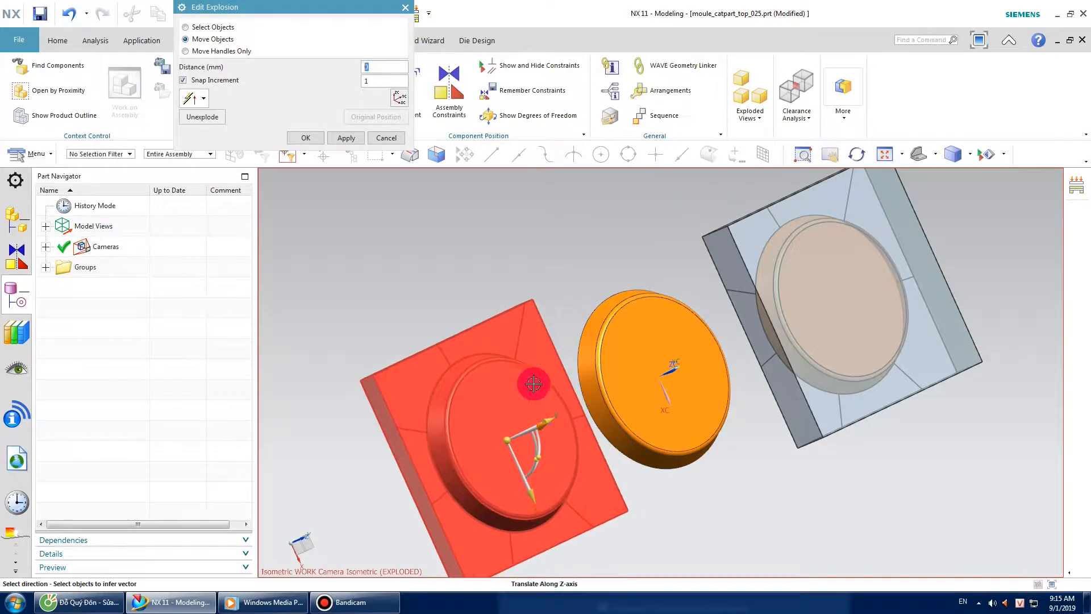
{"action": "left_click", "coordinate": [305, 137]}
Step: Examine the separated core, molded part and translucent cavity in the exploded assembly
{"action": "scroll", "coordinate": [472, 255], "scroll_direction": "up", "scroll_amount": 2}
{"action": "scroll", "coordinate": [472, 255], "scroll_direction": "down", "scroll_amount": 3}
{"action": "mouse_move", "coordinate": [487, 254]}
{"action": "middle_mouse_down"}
{"action": "mouse_move", "coordinate": [546, 244]}
{"action": "mouse_move", "coordinate": [529, 239]}
{"action": "mouse_move", "coordinate": [496, 246]}
{"action": "mouse_move", "coordinate": [560, 254]}
{"action": "mouse_move", "coordinate": [578, 275]}
{"action": "mouse_move", "coordinate": [506, 263]}
{"action": "middle_mouse_up"}
{"action": "scroll", "coordinate": [528, 257], "scroll_direction": "up", "scroll_amount": 4}
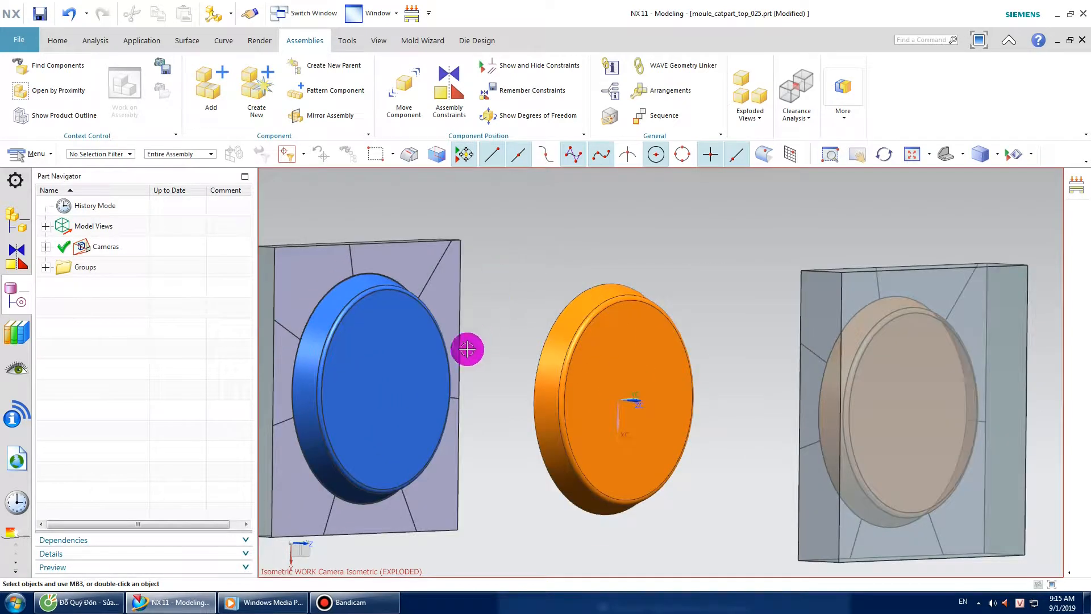
{"action": "left_click_drag", "start_coordinate": [256, 239], "coordinate": [108, 238]}
{"action": "middle_click_drag", "start_coordinate": [546, 352], "coordinate": [531, 312]}
{"action": "scroll", "coordinate": [500, 376], "scroll_direction": "up", "scroll_amount": 3}
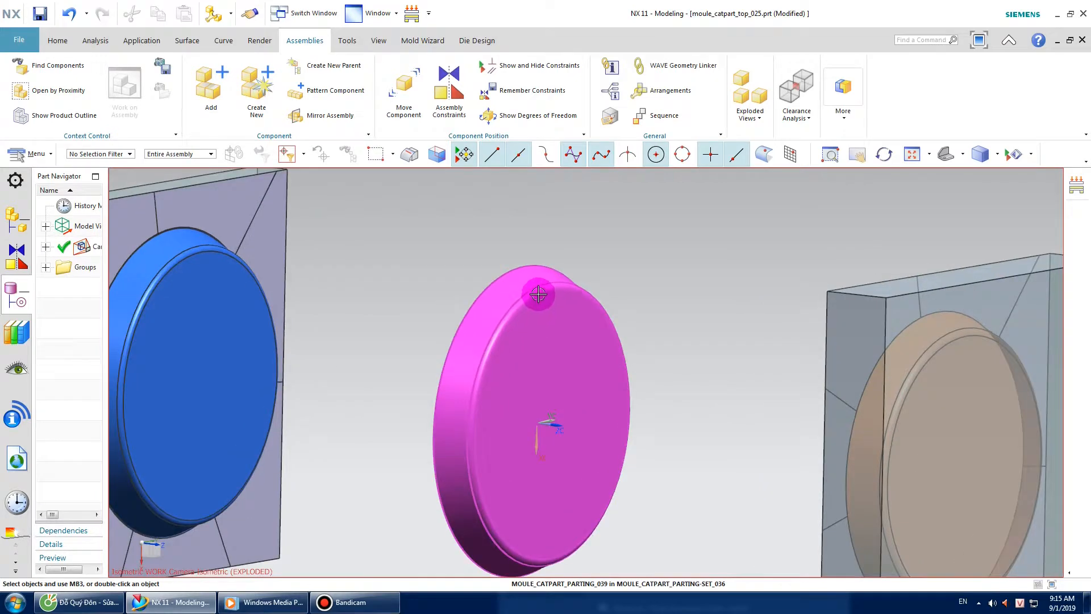
{"action": "scroll", "coordinate": [495, 383], "scroll_direction": "down", "scroll_amount": 3}
{"action": "scroll", "coordinate": [501, 377], "scroll_direction": "up", "scroll_amount": 3}
{"action": "scroll", "coordinate": [506, 364], "scroll_direction": "up", "scroll_amount": 1}
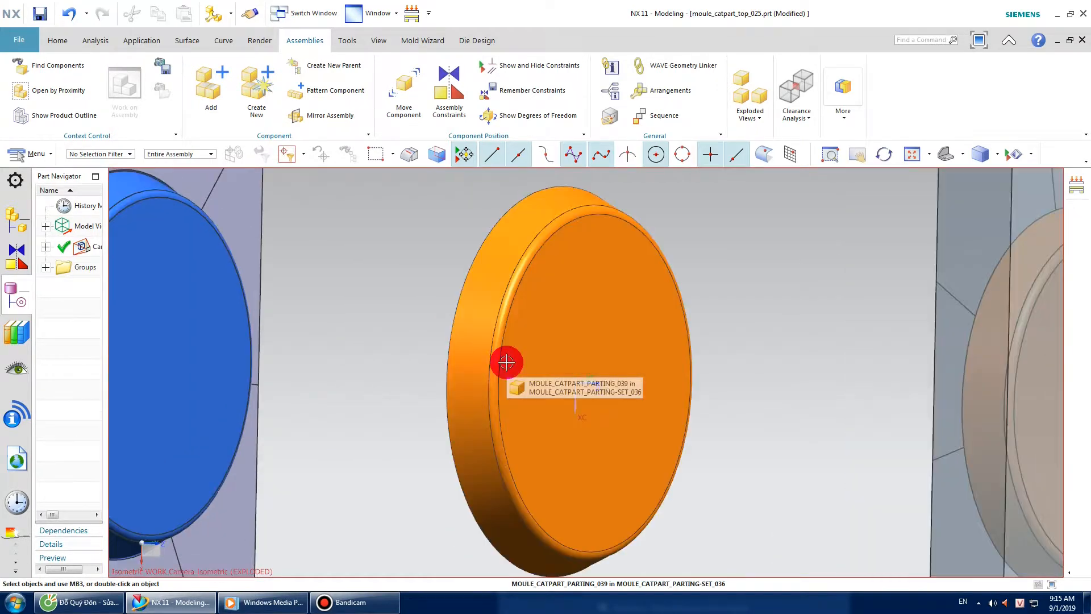
{"action": "scroll", "coordinate": [508, 361], "scroll_direction": "down", "scroll_amount": 3}
{"action": "scroll", "coordinate": [518, 354], "scroll_direction": "down", "scroll_amount": 1}
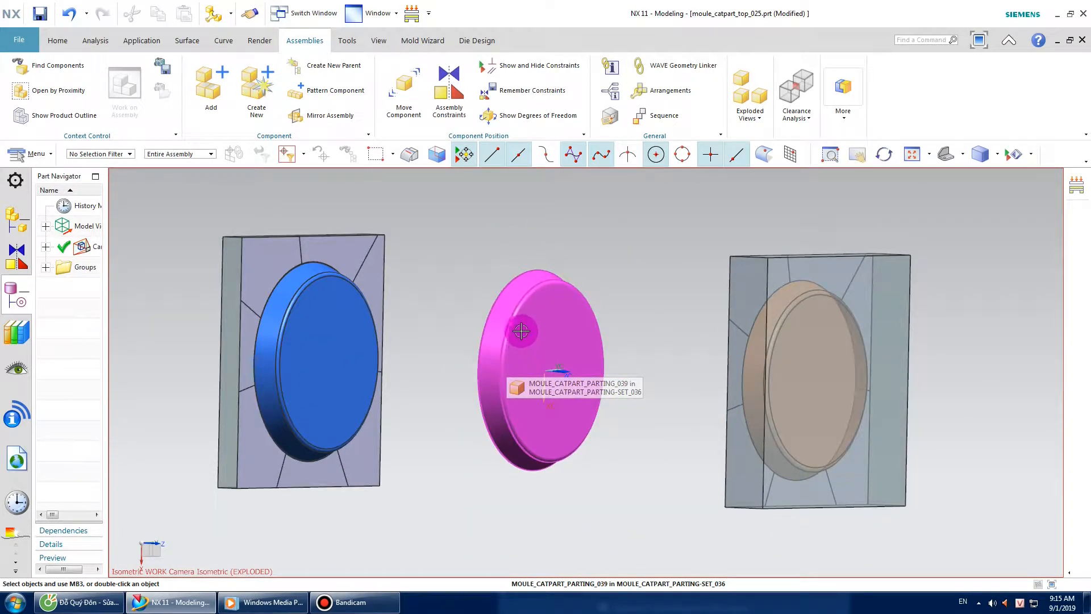
Step: Try to delete the exploded view Explosion 1
{"action": "right_click", "coordinate": [461, 268]}
{"action": "left_click", "coordinate": [658, 283]}
{"action": "left_click", "coordinate": [748, 105]}
{"action": "left_click", "coordinate": [797, 97]}
{"action": "left_click", "coordinate": [759, 111]}
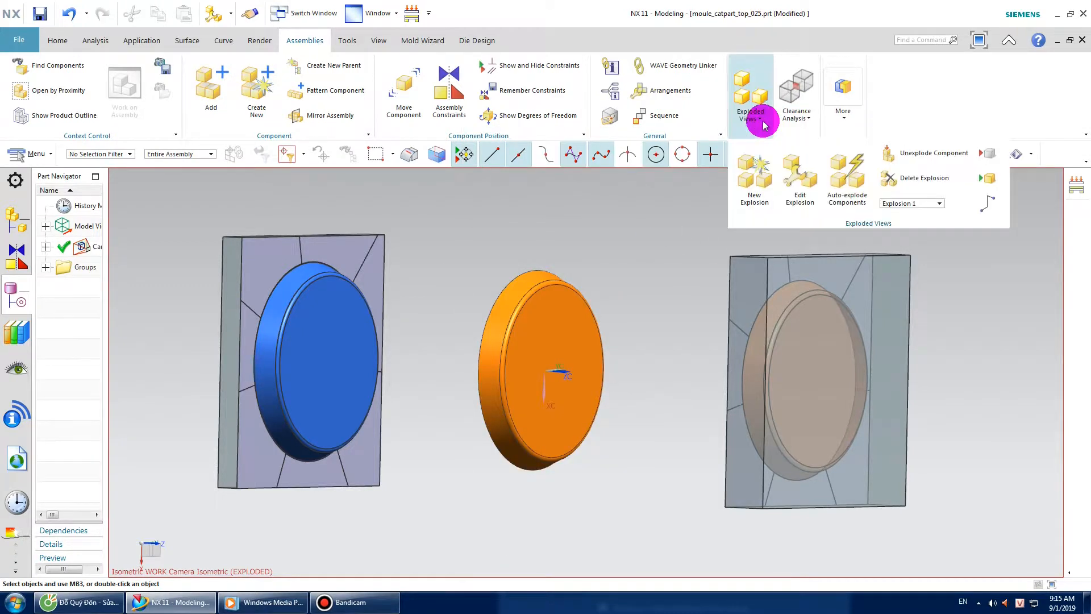
{"action": "left_click", "coordinate": [902, 173]}
{"action": "left_click", "coordinate": [305, 104]}
{"action": "left_click", "coordinate": [546, 314]}
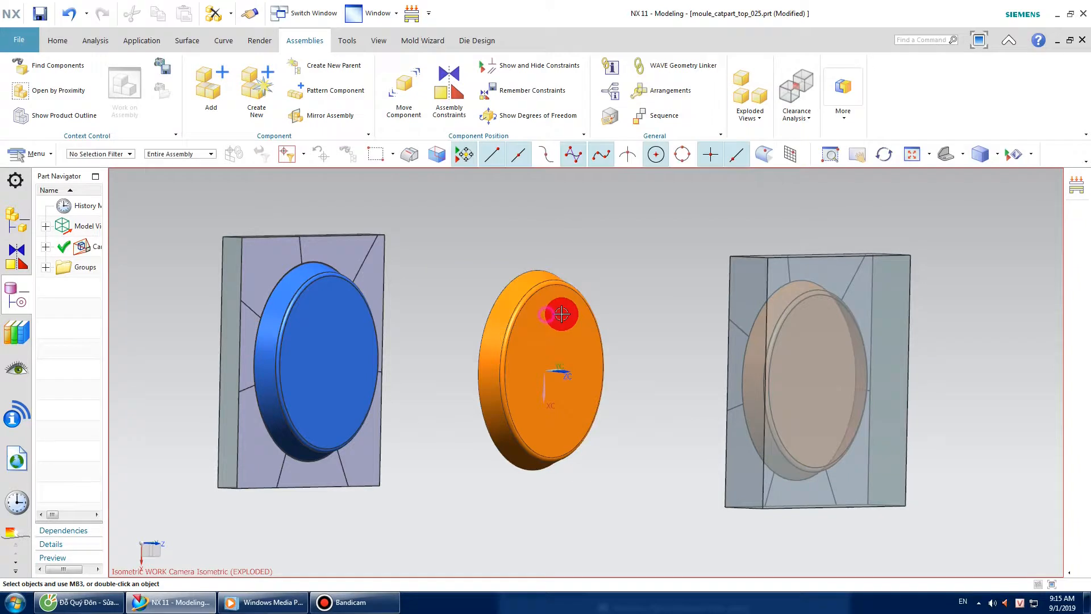
Step: Unexplode the molded part, core and cavity components so they return to their assembled positions
{"action": "left_click", "coordinate": [748, 103]}
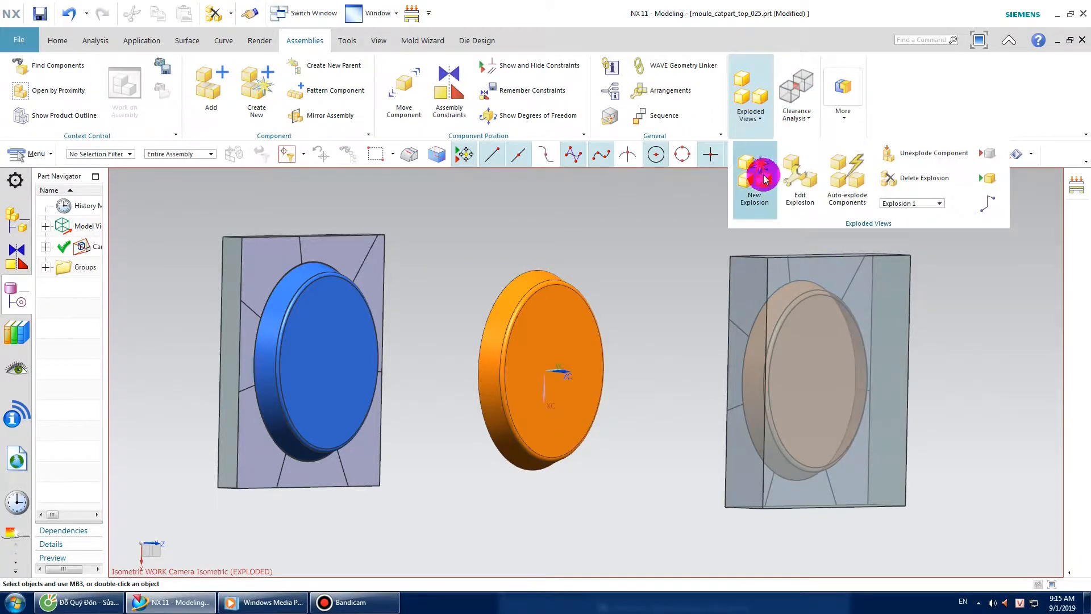
{"action": "left_click", "coordinate": [945, 154]}
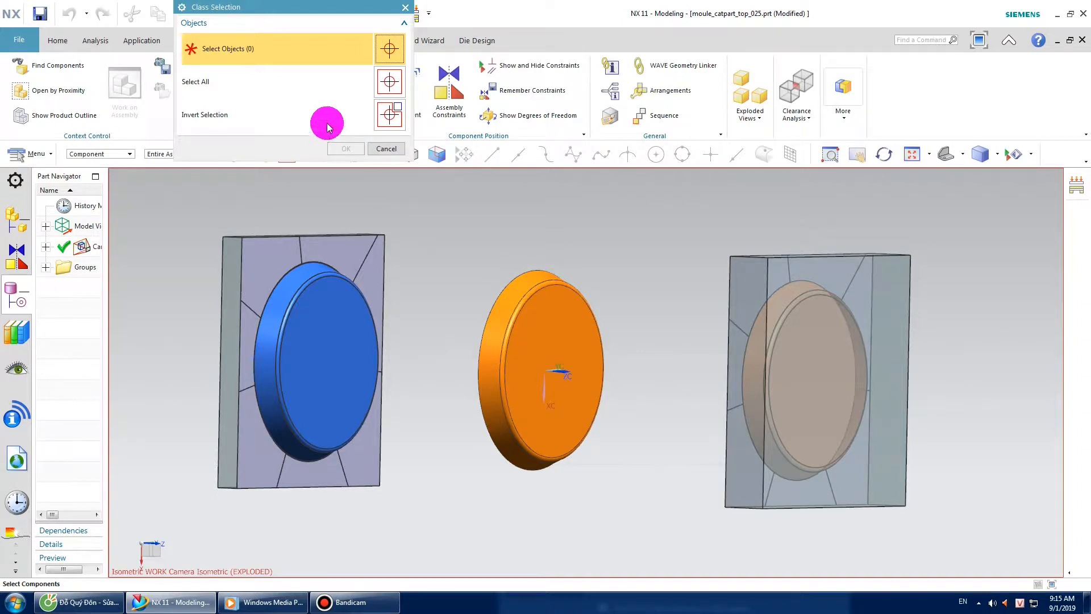
{"action": "left_click", "coordinate": [584, 360]}
{"action": "left_click", "coordinate": [344, 352]}
{"action": "left_click", "coordinate": [757, 367]}
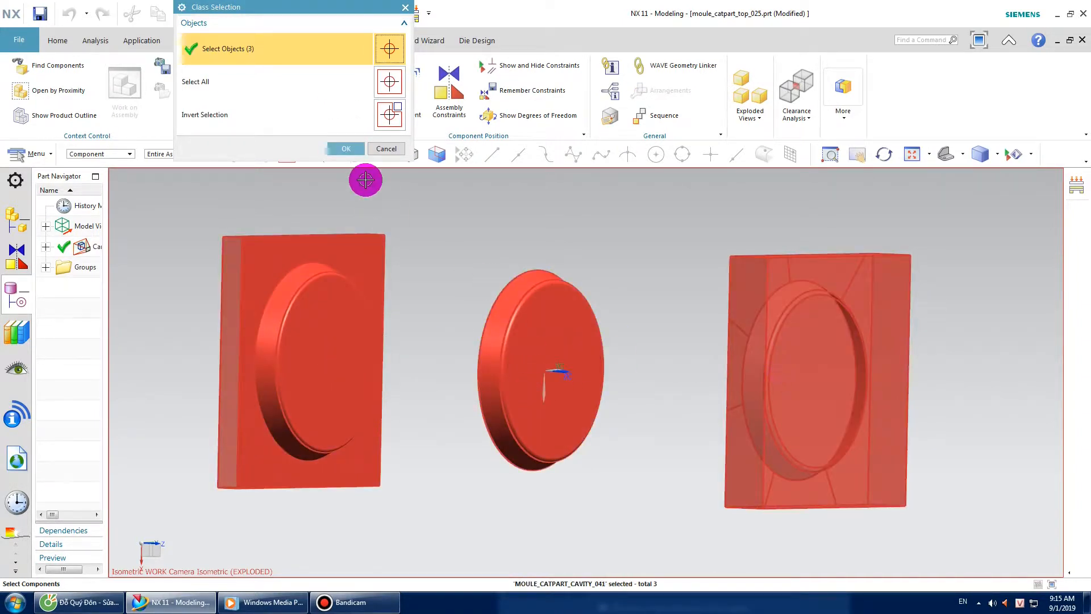
{"action": "left_click", "coordinate": [346, 148]}
{"action": "right_click", "coordinate": [736, 296]}
{"action": "left_click", "coordinate": [697, 307]}
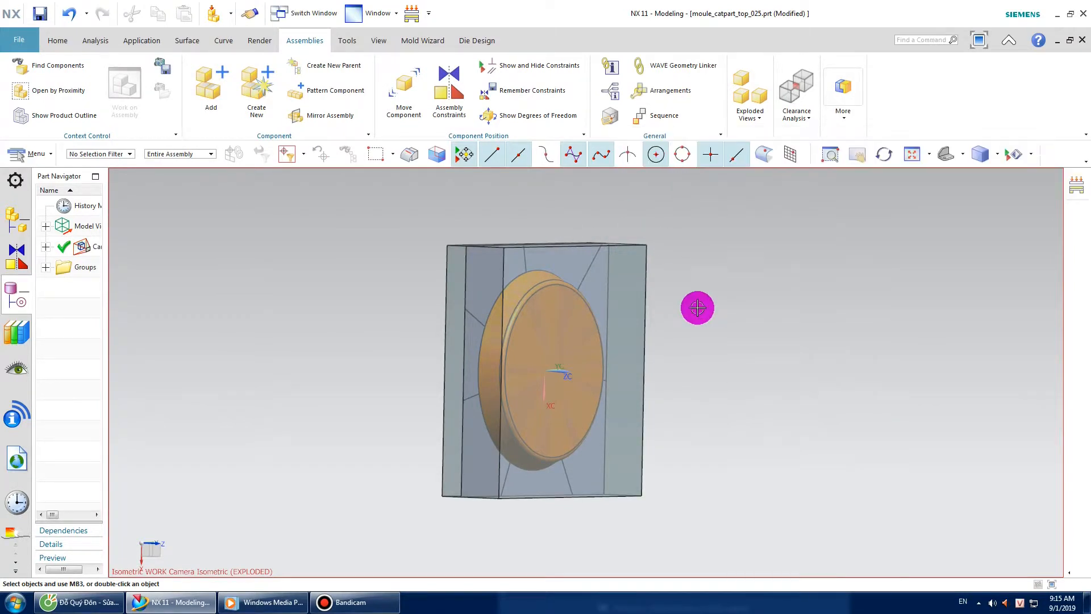
Step: Open the Mold Wizard cavity layout for the product body and auto-center the layout
{"action": "left_click", "coordinate": [423, 40]}
{"action": "left_click", "coordinate": [278, 75]}
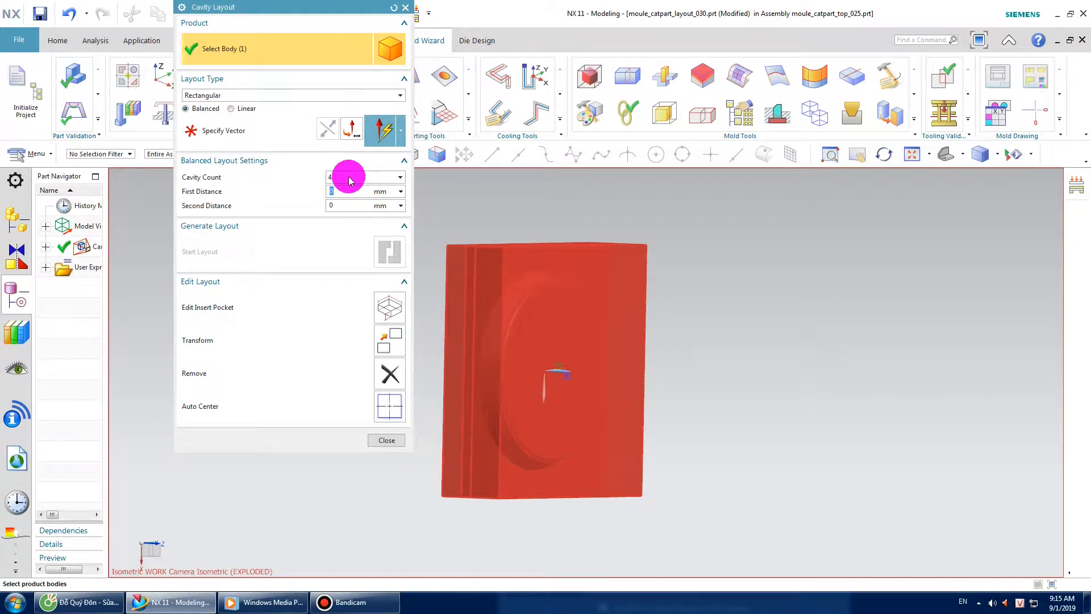
{"action": "left_click", "coordinate": [389, 410]}
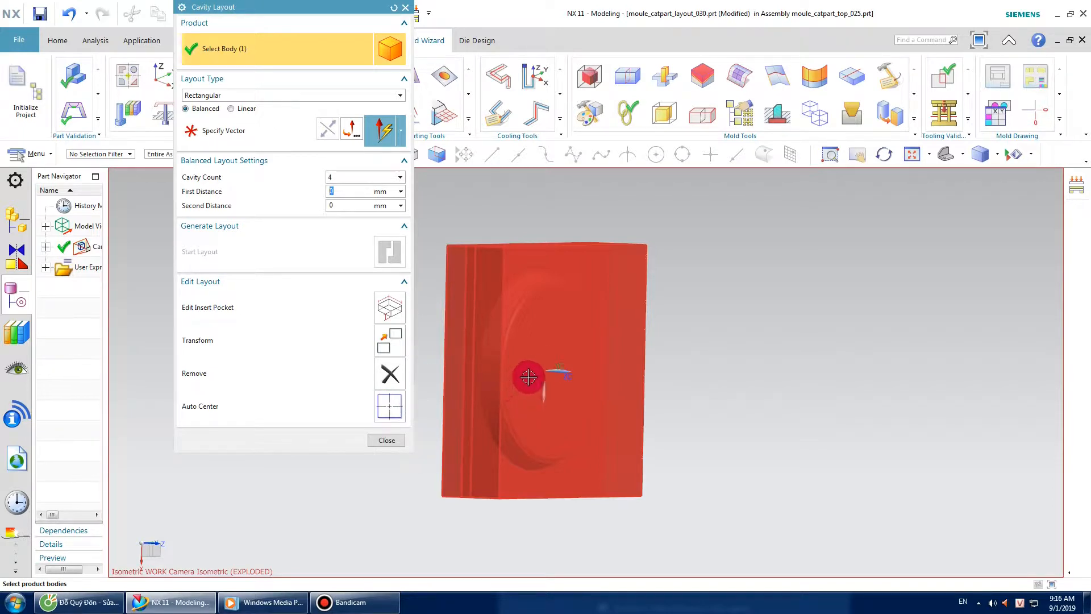
{"action": "middle_click_drag", "start_coordinate": [581, 375], "coordinate": [560, 377]}
{"action": "middle_click", "coordinate": [558, 375]}
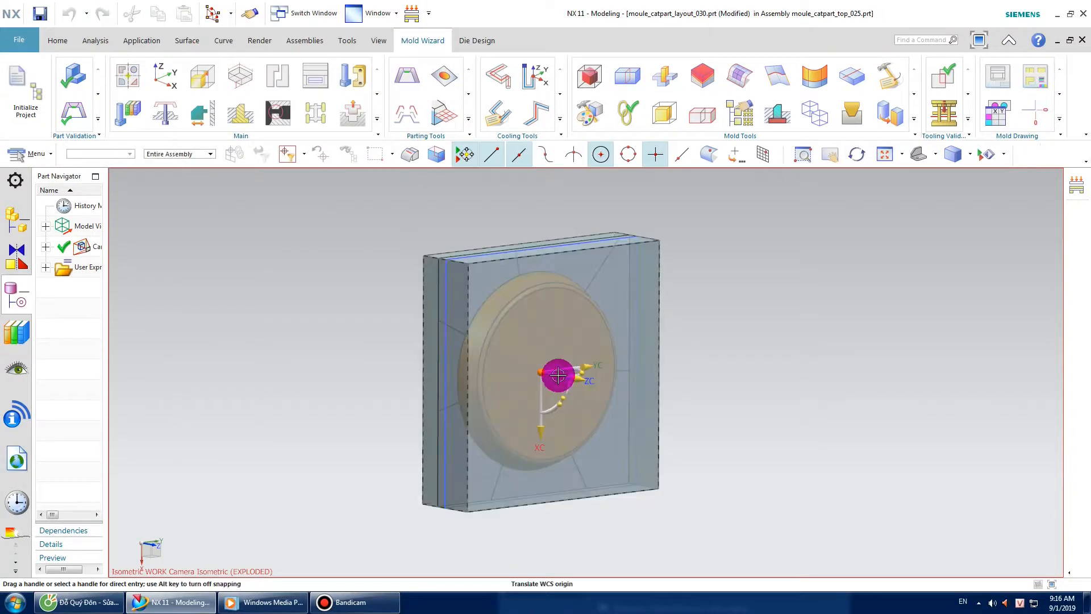
{"action": "left_click", "coordinate": [589, 370]}
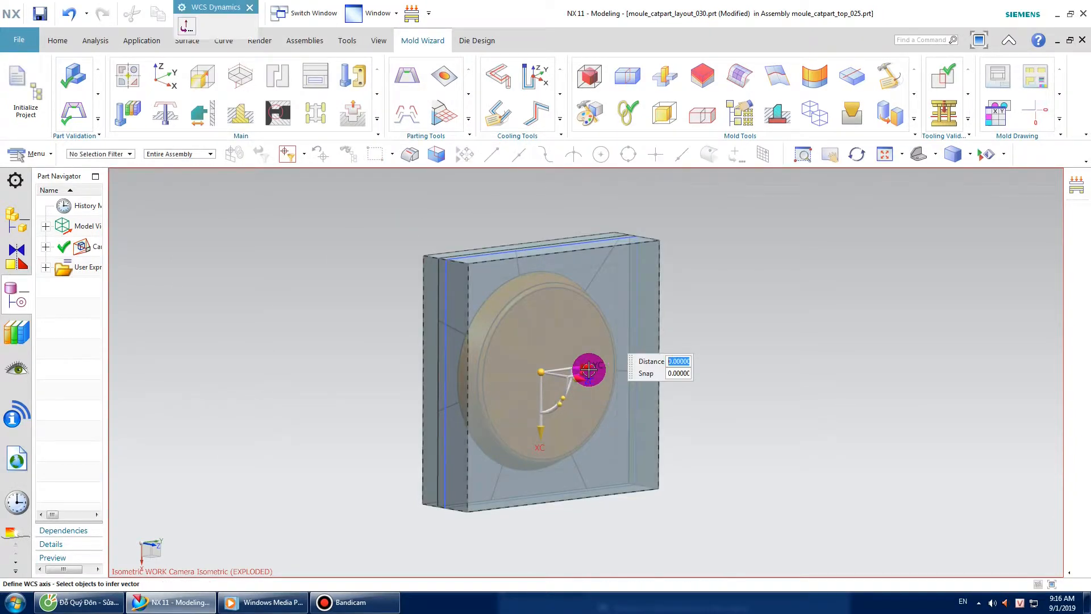
{"action": "right_click", "coordinate": [712, 316]}
{"action": "left_click", "coordinate": [761, 63]}
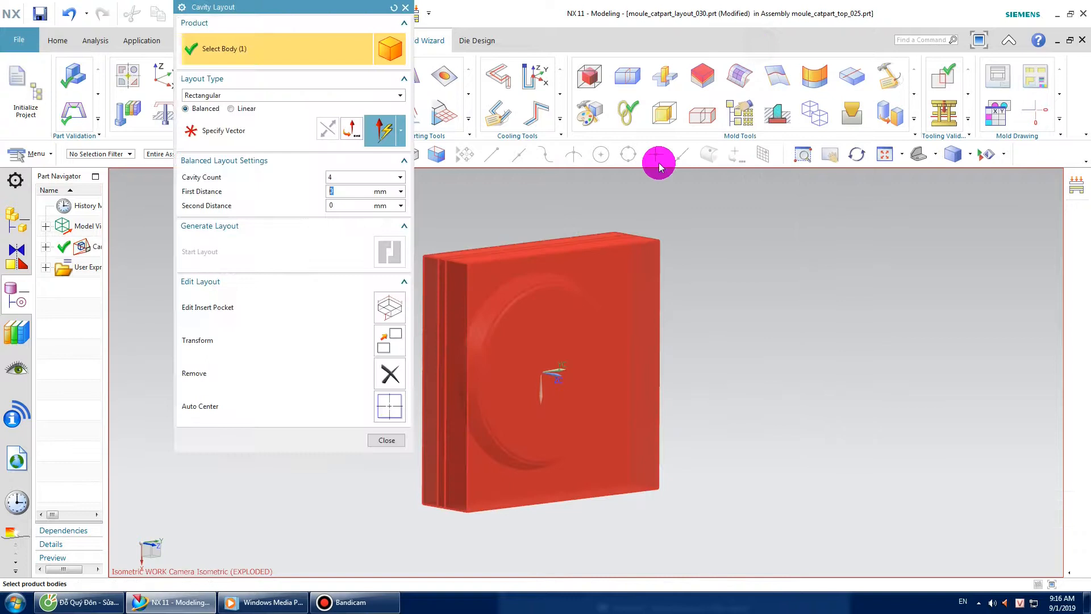
Step: Auto-center the cavity layout again and specify the vector of the balanced rectangular layout along the YC axis
{"action": "left_click", "coordinate": [403, 192]}
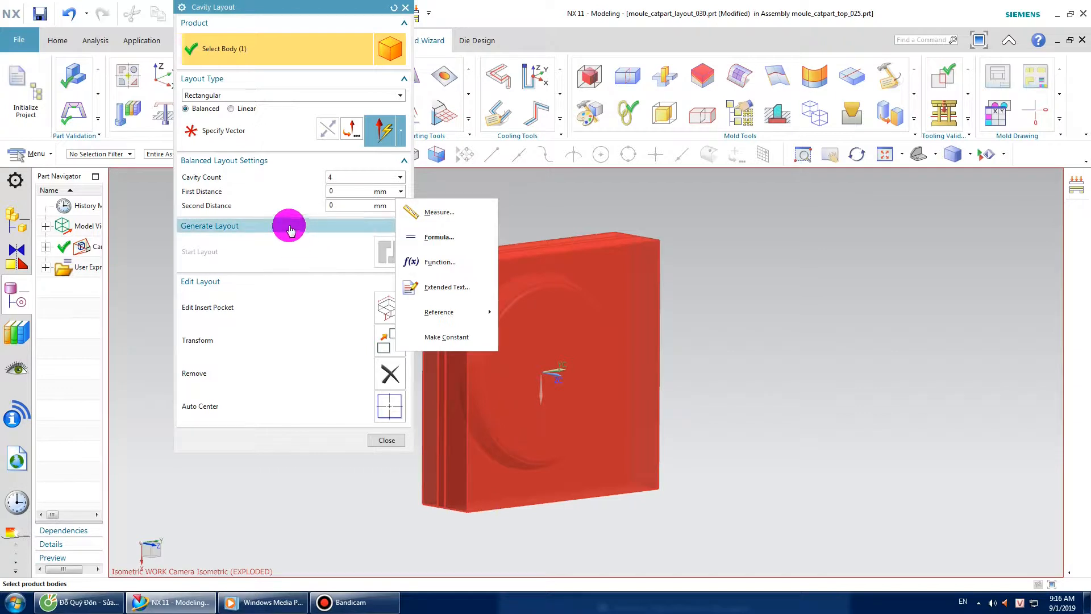
{"action": "left_click", "coordinate": [305, 161]}
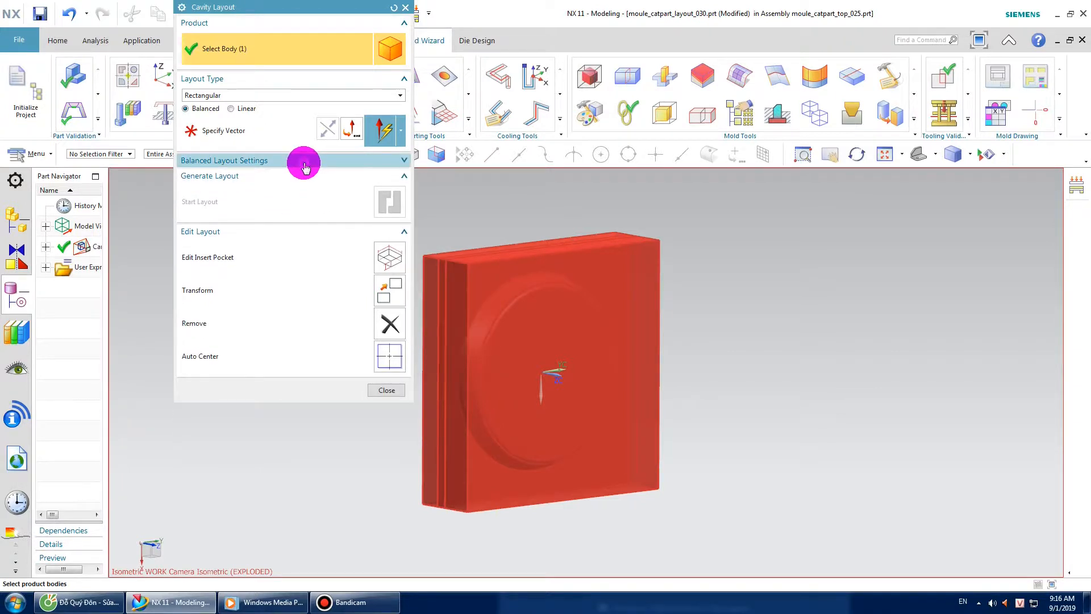
{"action": "left_click", "coordinate": [305, 162]}
{"action": "left_click", "coordinate": [380, 308]}
{"action": "left_click", "coordinate": [392, 412]}
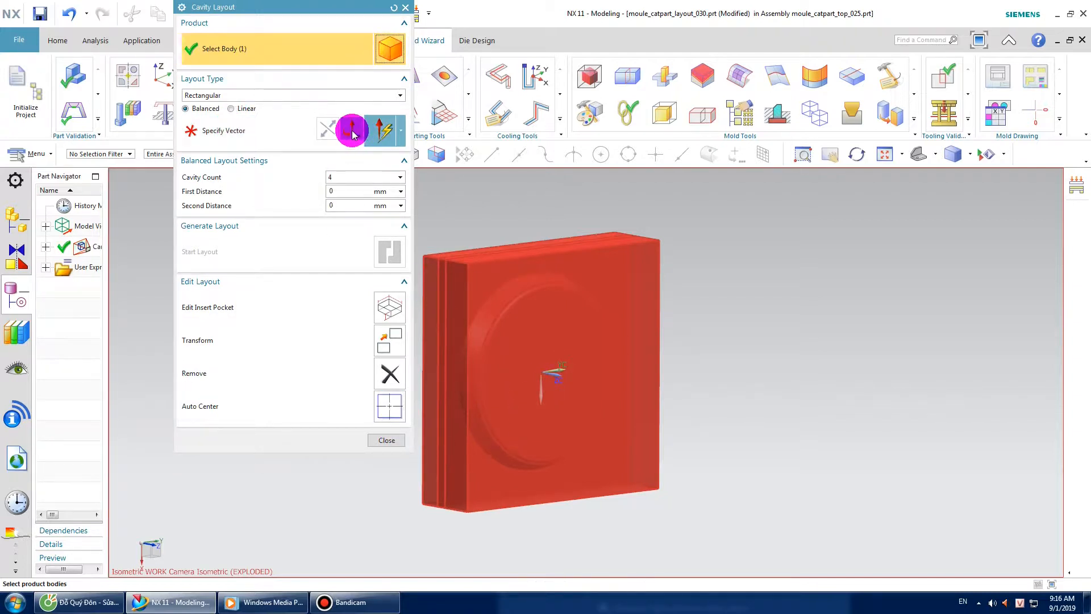
{"action": "left_click", "coordinate": [381, 132]}
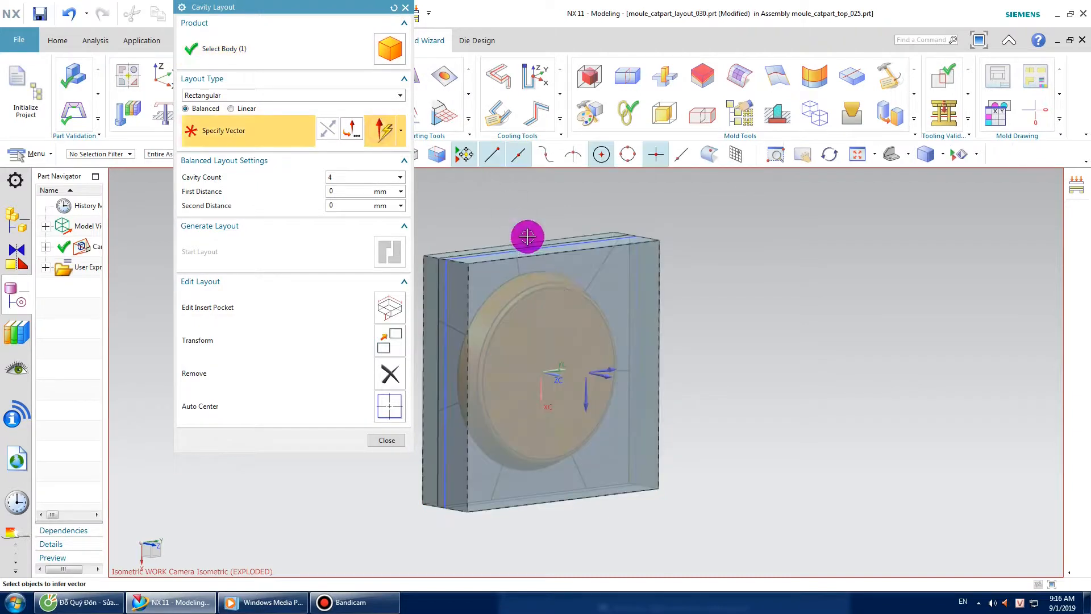
{"action": "left_click", "coordinate": [612, 370]}
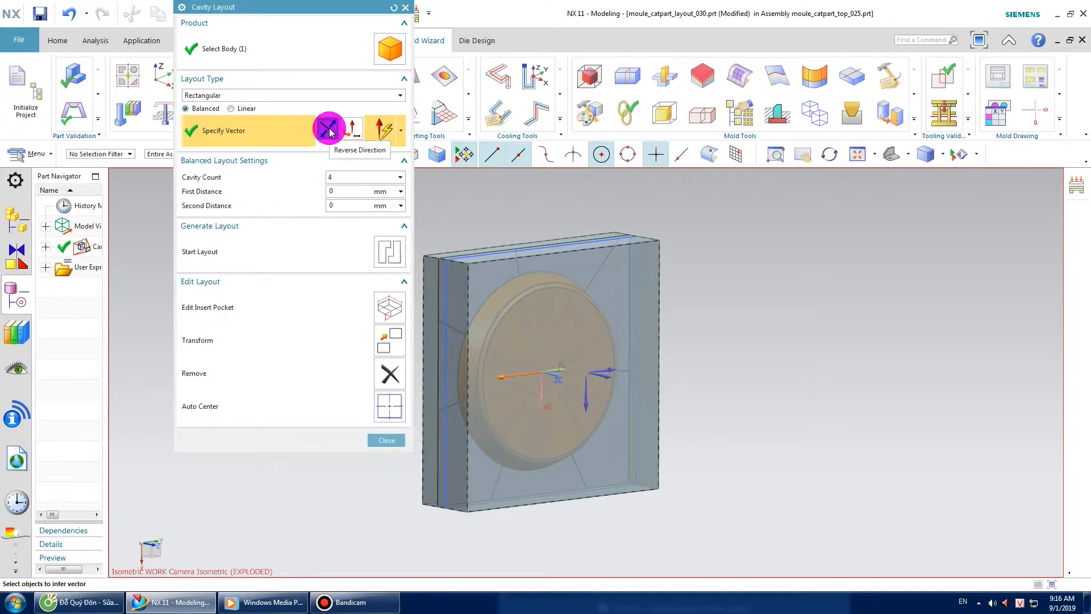
Step: Restart the cavity layout and specify the vector of the balanced rectangular layout along the YC axis
{"action": "left_click", "coordinate": [386, 440]}
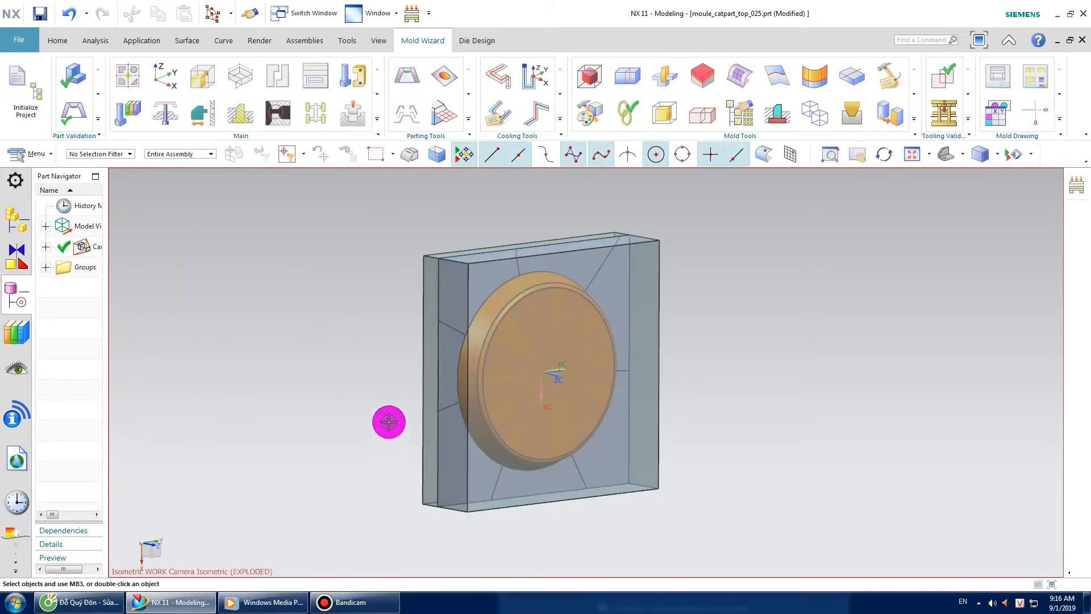
{"action": "left_click", "coordinate": [279, 80]}
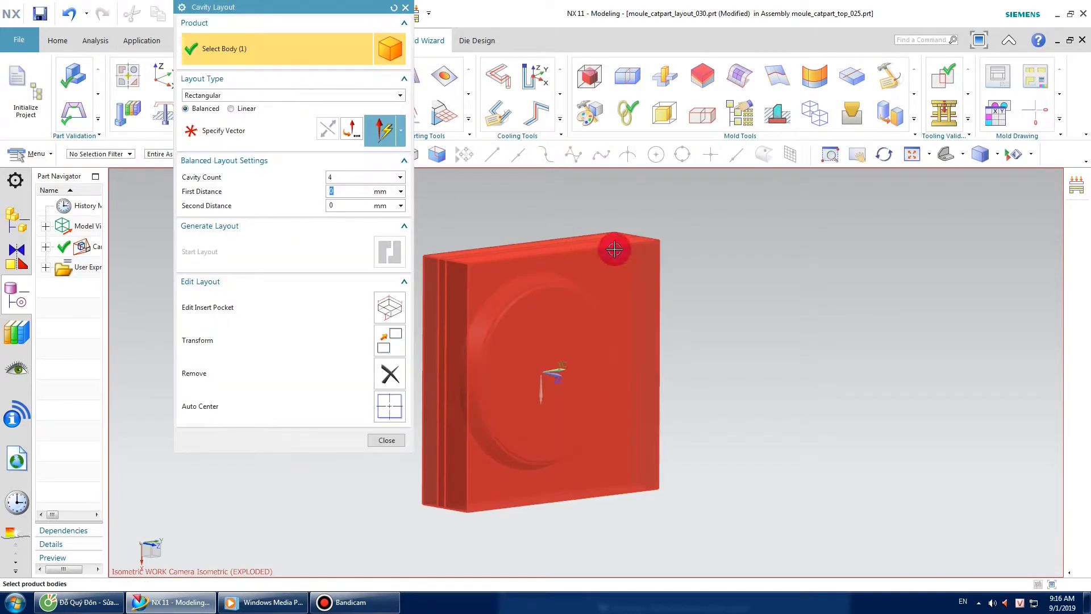
{"action": "scroll", "coordinate": [654, 257], "scroll_direction": "up", "scroll_amount": 2}
{"action": "scroll", "coordinate": [648, 255], "scroll_direction": "down", "scroll_amount": 4}
{"action": "left_click", "coordinate": [259, 101]}
{"action": "left_click", "coordinate": [260, 102]}
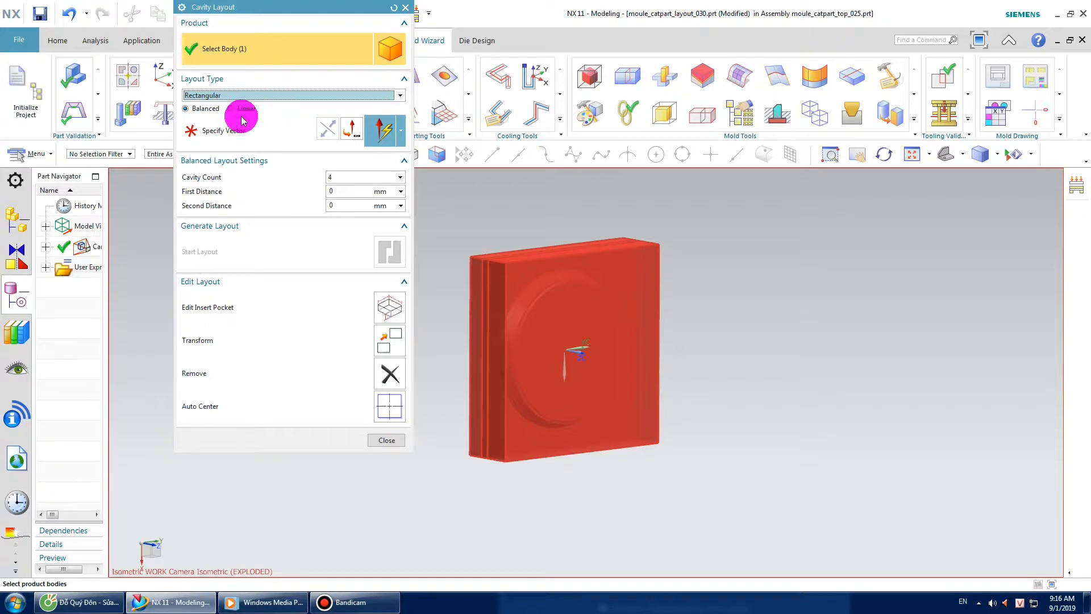
{"action": "left_click", "coordinate": [272, 130]}
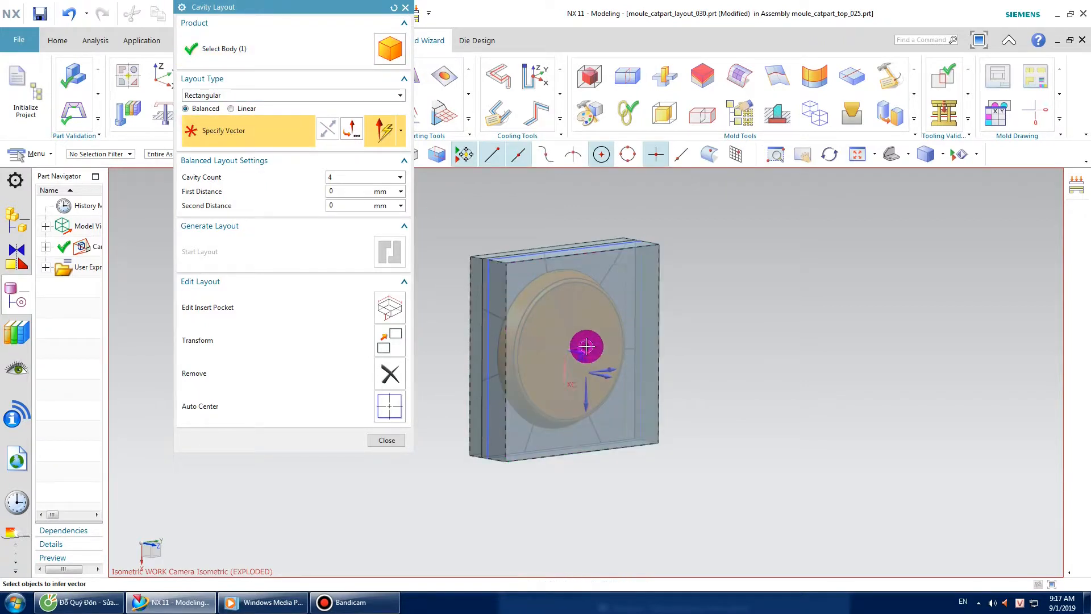
{"action": "left_click", "coordinate": [621, 370]}
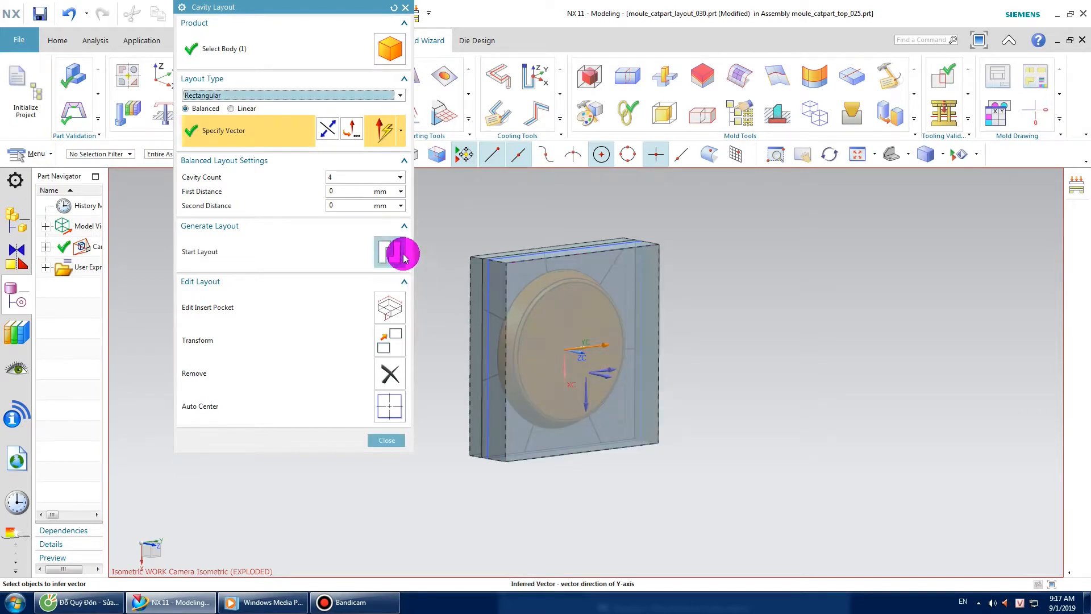
Step: Generate the balanced rectangular layout with 4 cavities and first and second distances of 0 mm
{"action": "left_click", "coordinate": [355, 191]}
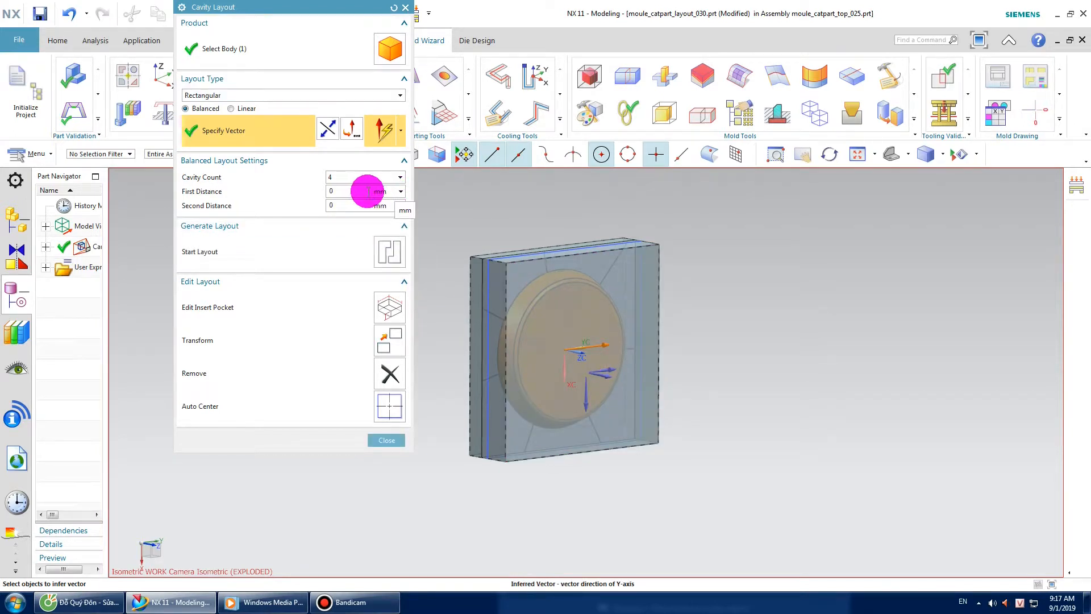
{"action": "double_click", "coordinate": [351, 191]}
{"action": "key", "text": "Return"}
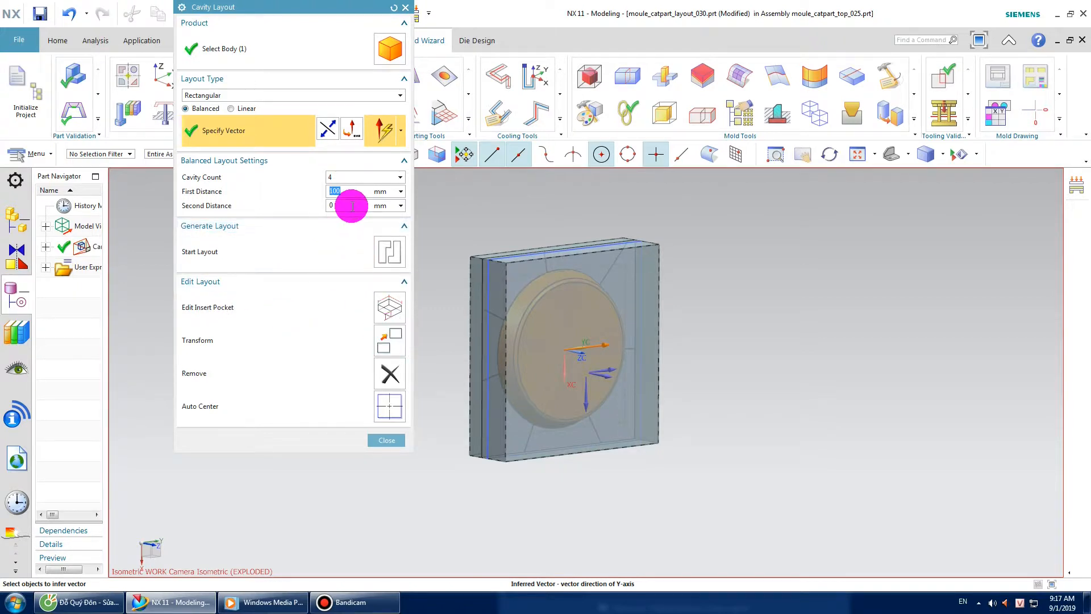
{"action": "left_click", "coordinate": [390, 251]}
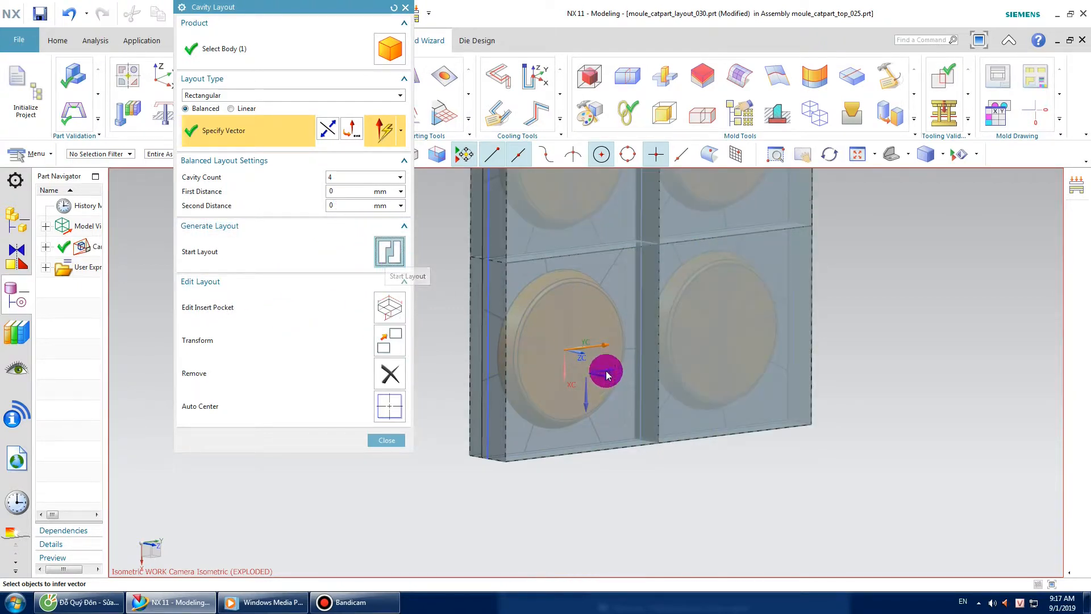
{"action": "scroll", "coordinate": [601, 383], "scroll_direction": "up", "scroll_amount": 4}
{"action": "middle_click_drag", "start_coordinate": [628, 233], "coordinate": [718, 358]}
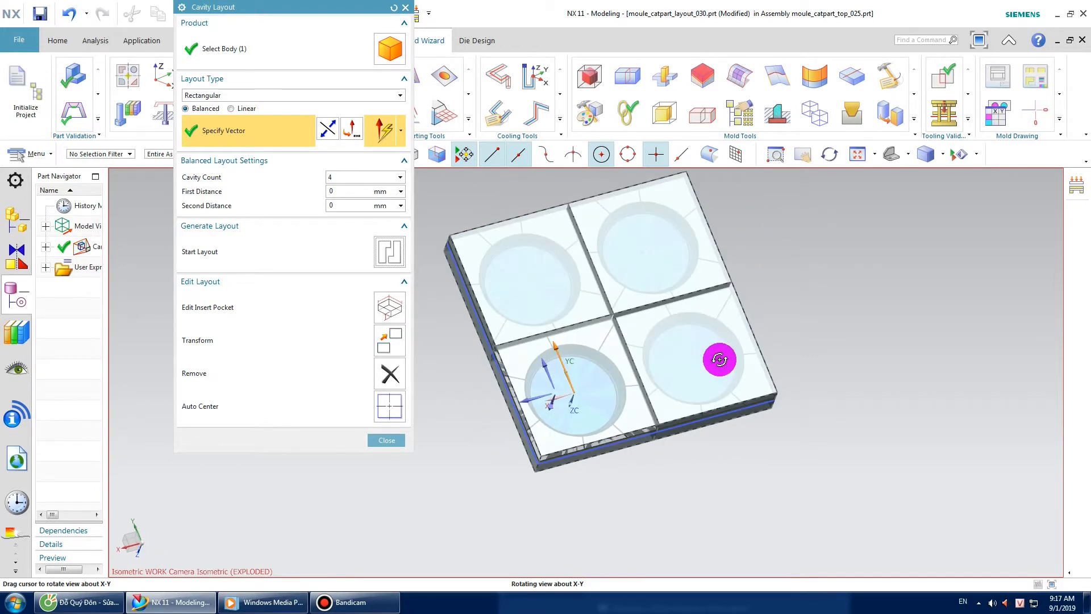
Step: Auto-center the four-cavity layout about the work coordinate system and finish the cavity layout
{"action": "left_click", "coordinate": [401, 410]}
{"action": "middle_click_drag", "start_coordinate": [677, 373], "coordinate": [638, 402]}
{"action": "middle_click_drag", "start_coordinate": [514, 421], "coordinate": [441, 419]}
{"action": "left_click", "coordinate": [392, 441]}
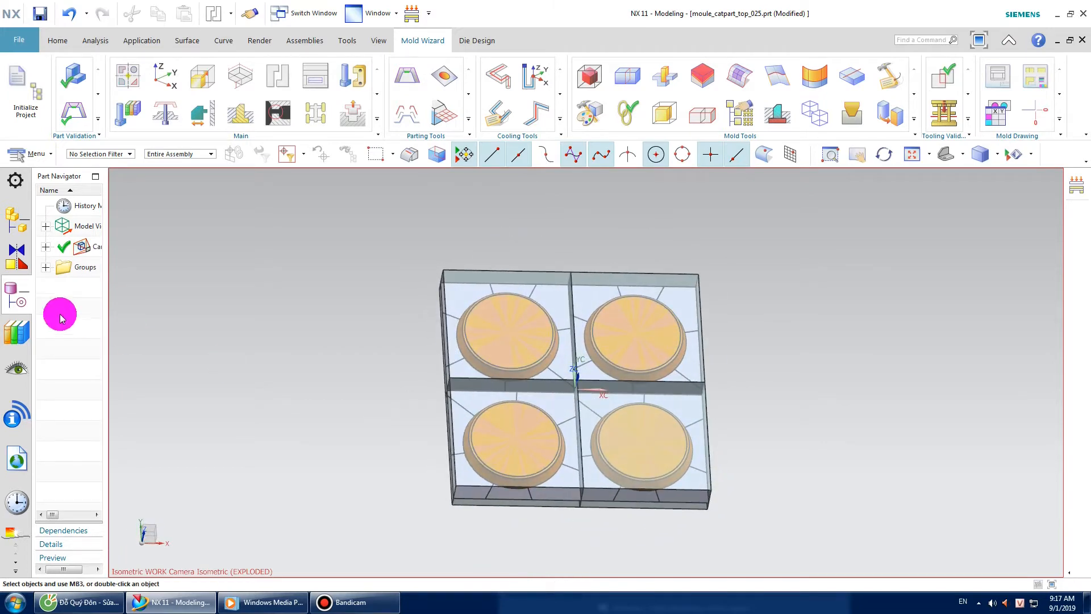
Step: Add the DME 2B mold base with index 6060 from the mold base library around the four cavities
{"action": "left_click", "coordinate": [16, 320]}
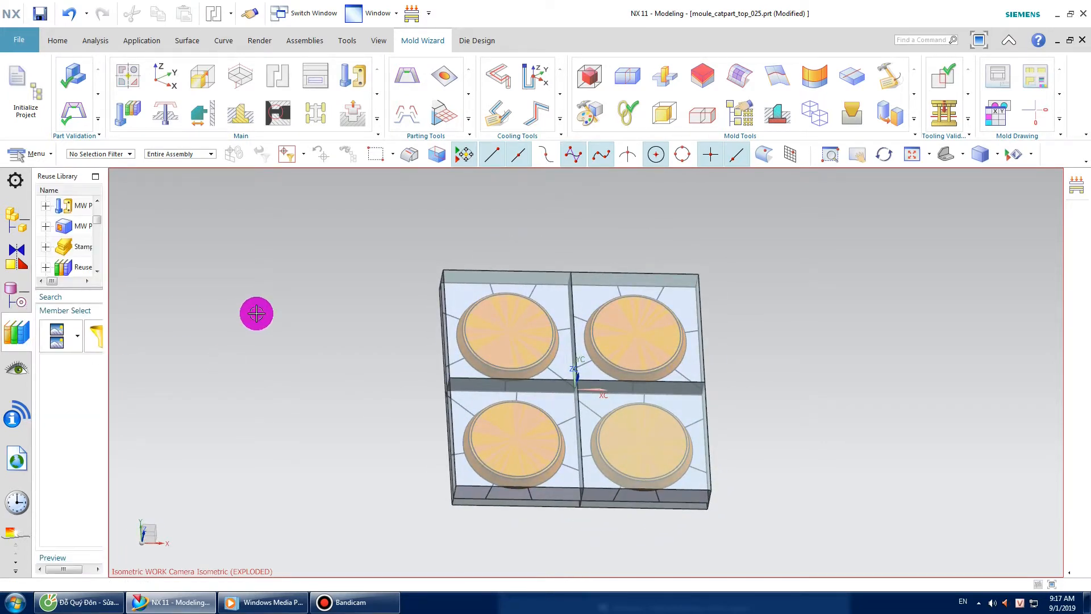
{"action": "left_click_drag", "start_coordinate": [108, 270], "coordinate": [165, 279]}
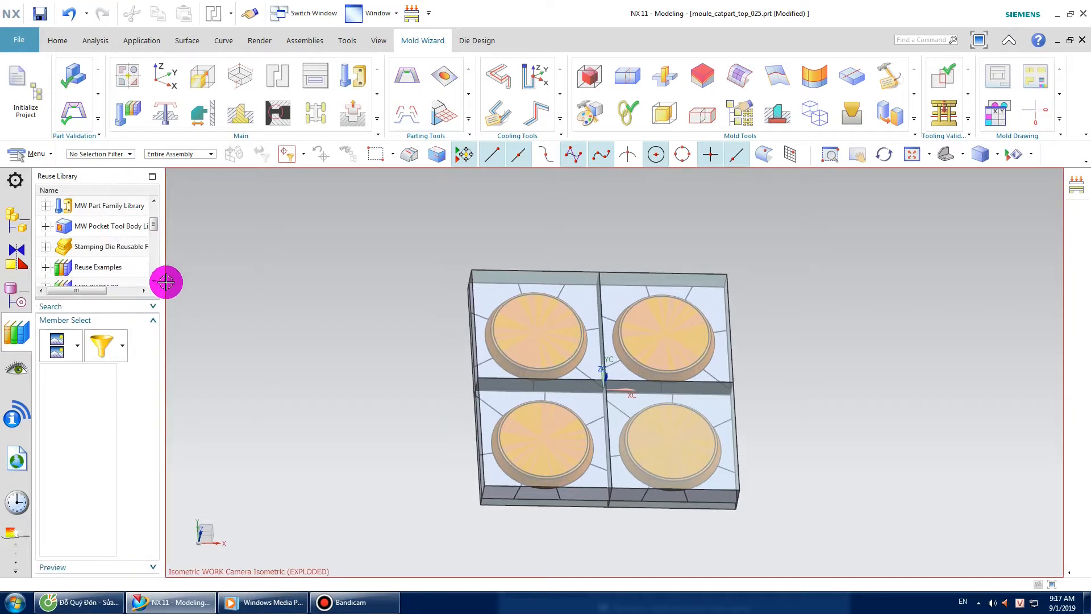
{"action": "left_click", "coordinate": [319, 73]}
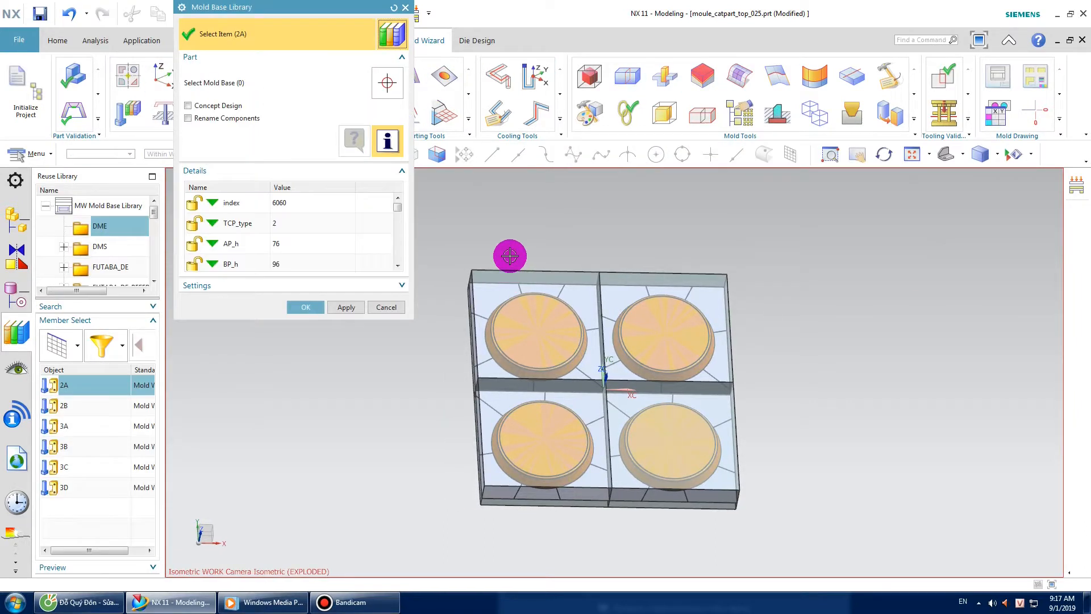
{"action": "left_click", "coordinate": [245, 212]}
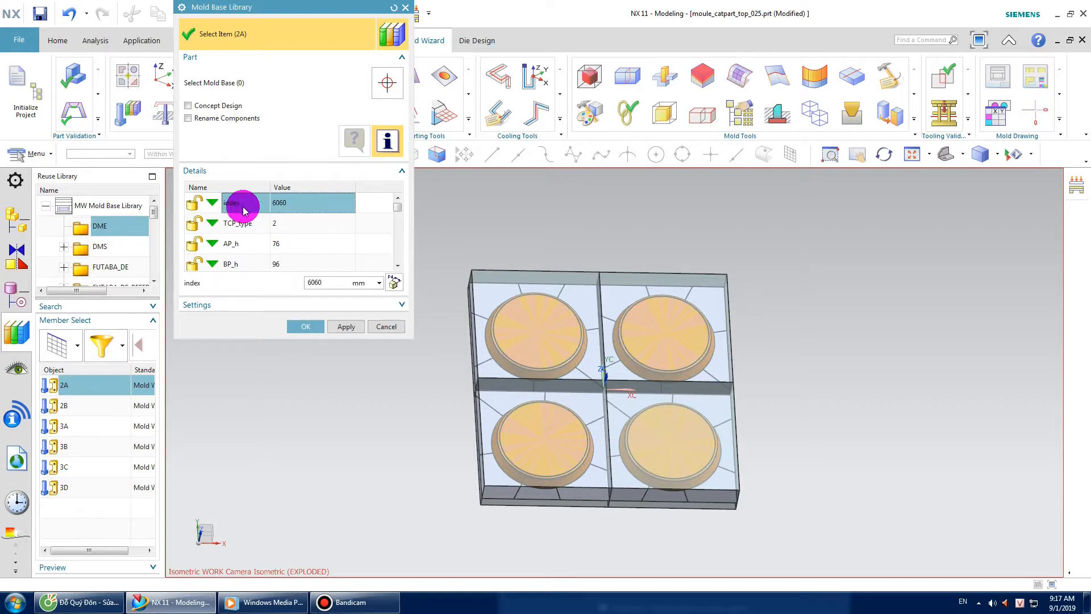
{"action": "left_click", "coordinate": [240, 227]}
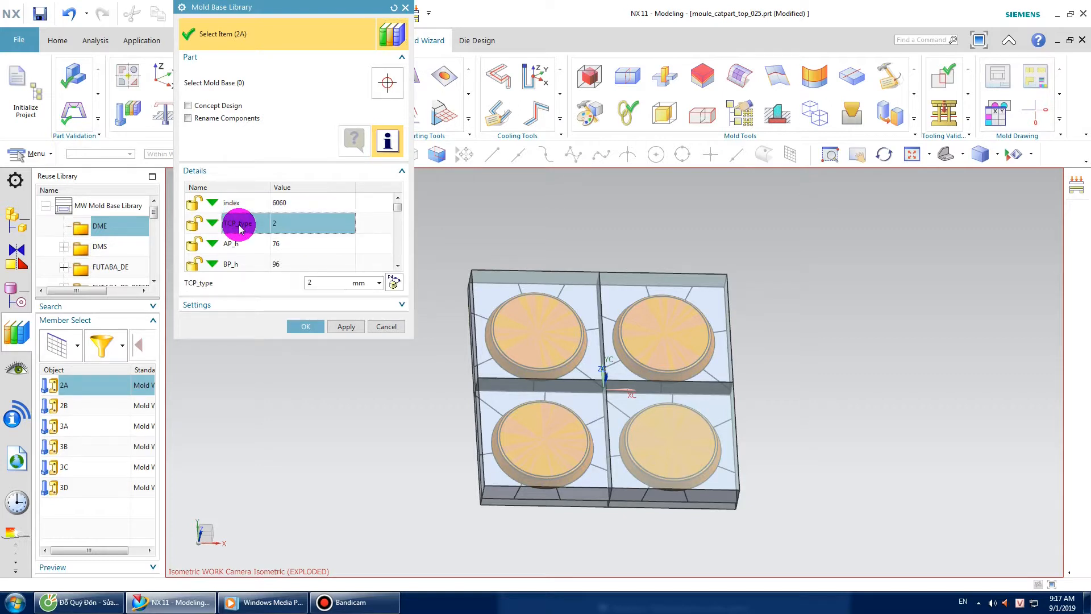
{"action": "left_click", "coordinate": [94, 406]}
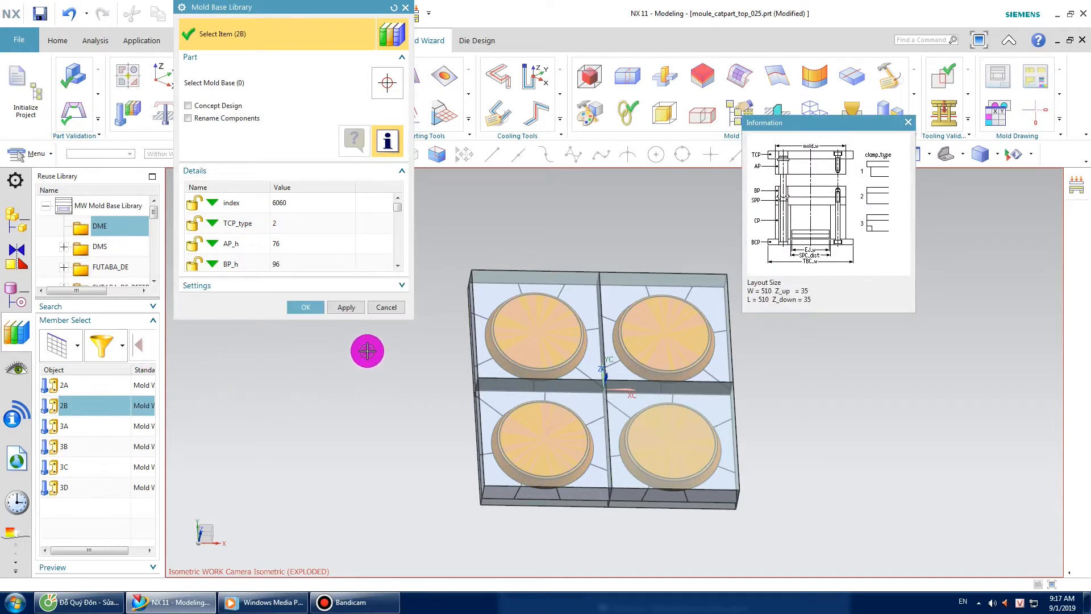
{"action": "left_click", "coordinate": [311, 306]}
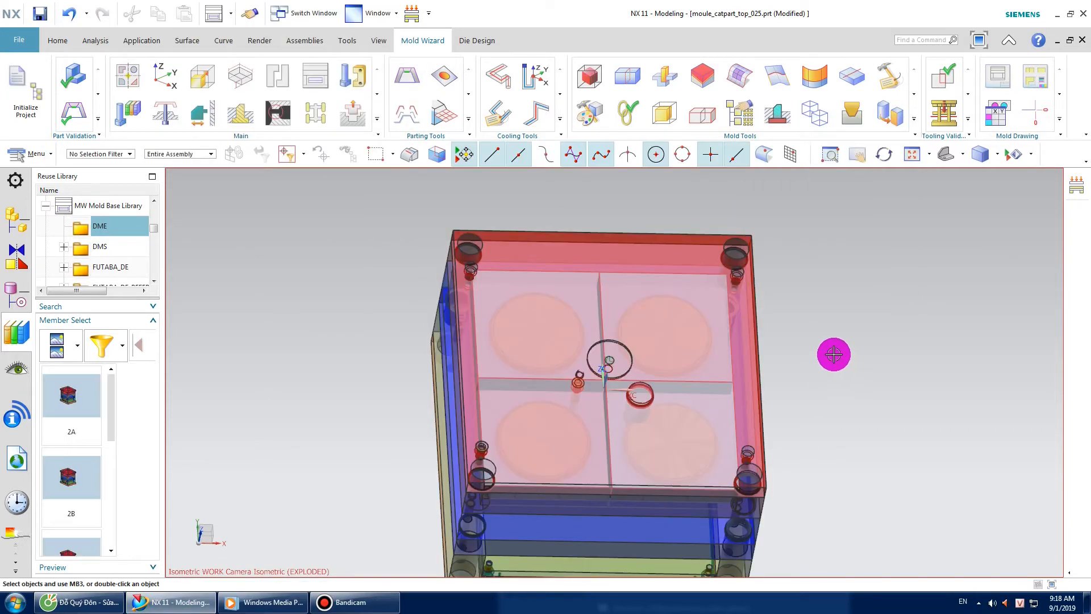
{"action": "middle_click_drag", "start_coordinate": [817, 385], "coordinate": [639, 335]}
{"action": "scroll", "coordinate": [639, 335], "scroll_direction": "up", "scroll_amount": 3}
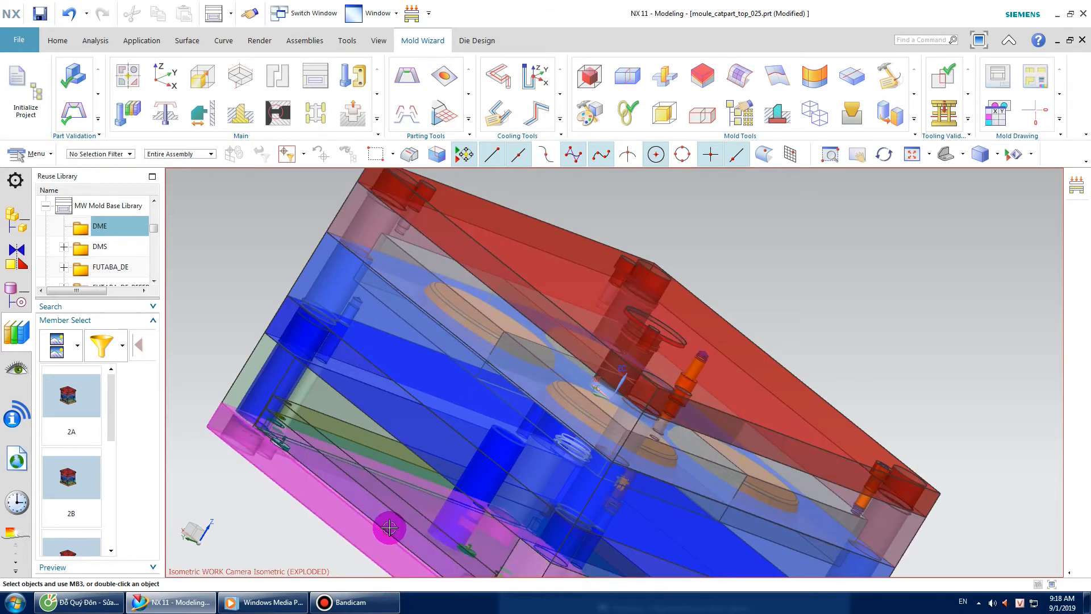
Step: Switch to the Cốc Cốc browser and try to subscribe to the open YouTube channel through its banner link
{"action": "left_click", "coordinate": [46, 607]}
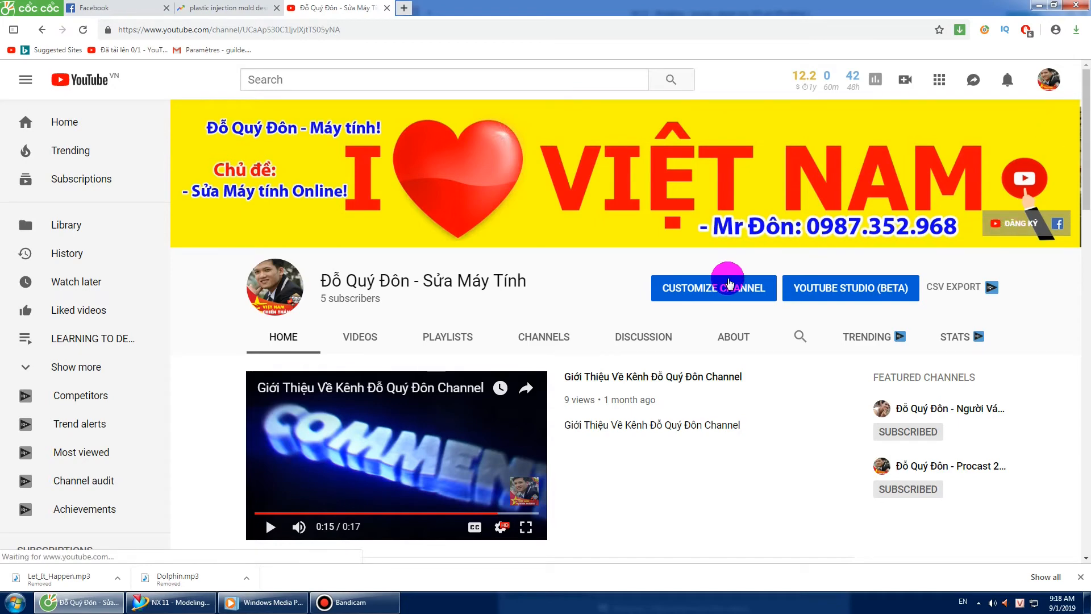
{"action": "left_click", "coordinate": [1003, 233]}
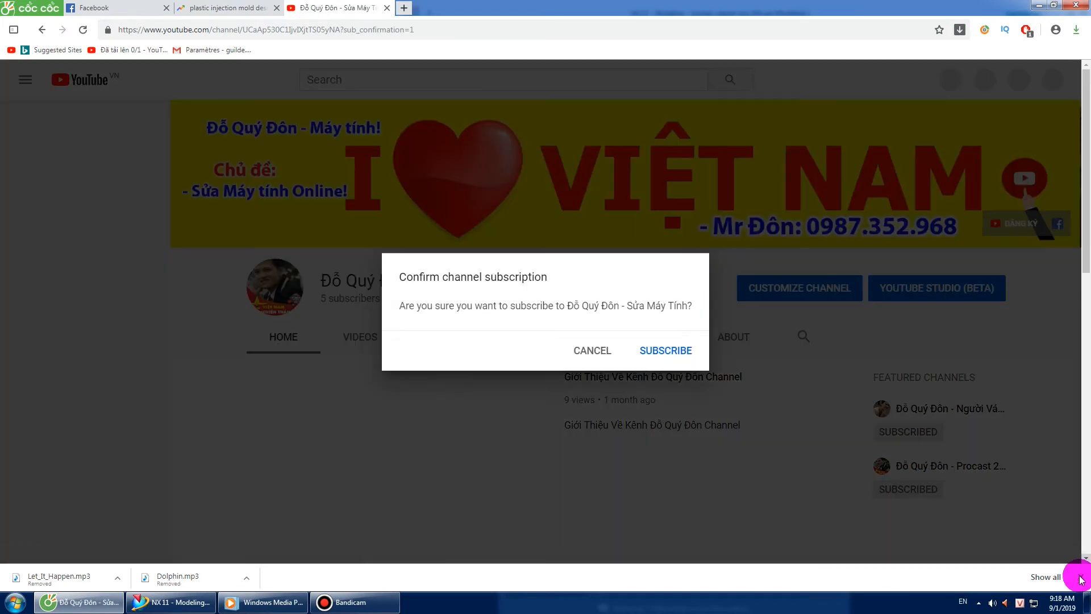
{"action": "left_click", "coordinate": [1081, 577]}
{"action": "left_click", "coordinate": [652, 350]}
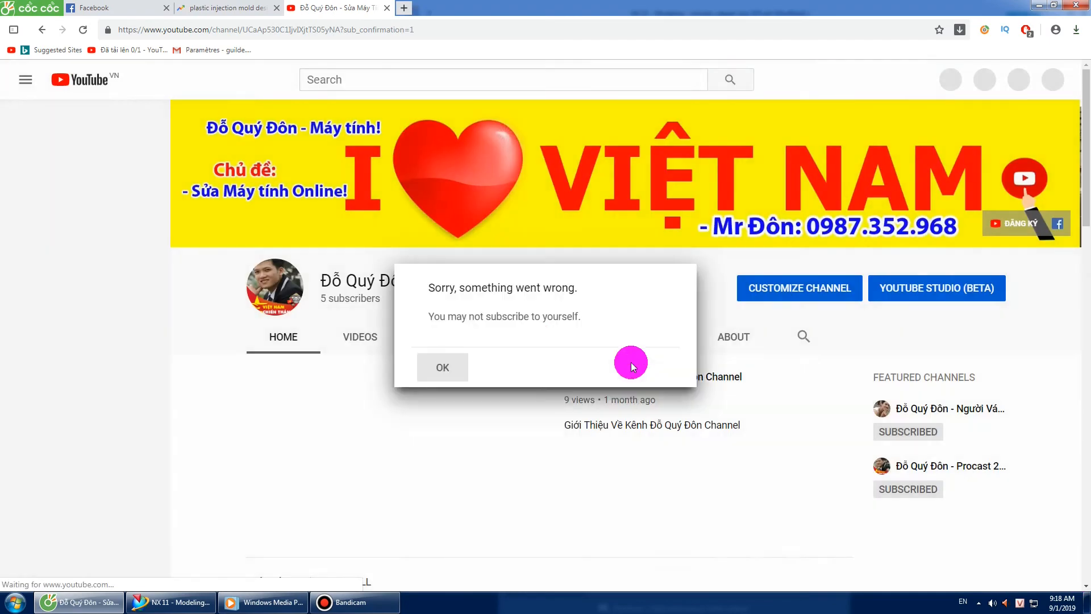
{"action": "left_click", "coordinate": [465, 368]}
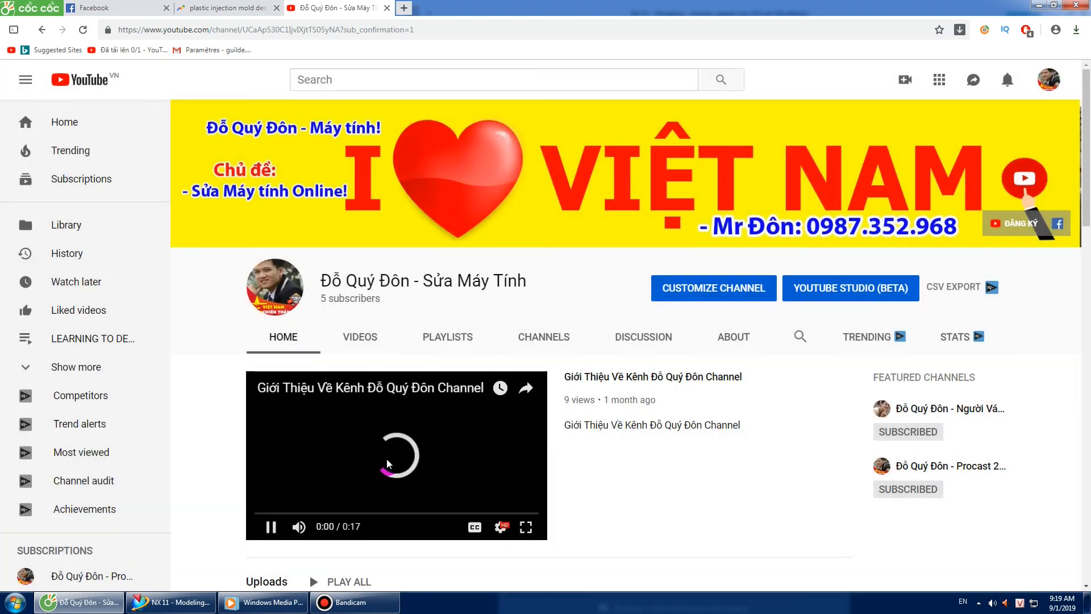